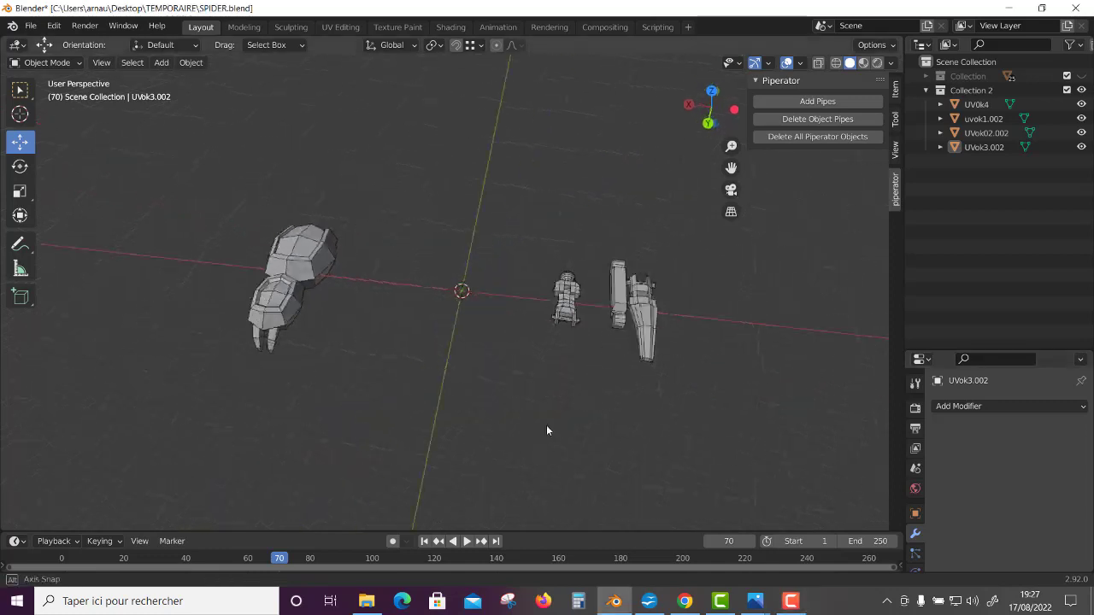
Search Windows for 'capture' and launch Outil Capture d'écran.
left_click(92, 601)
type("capt")
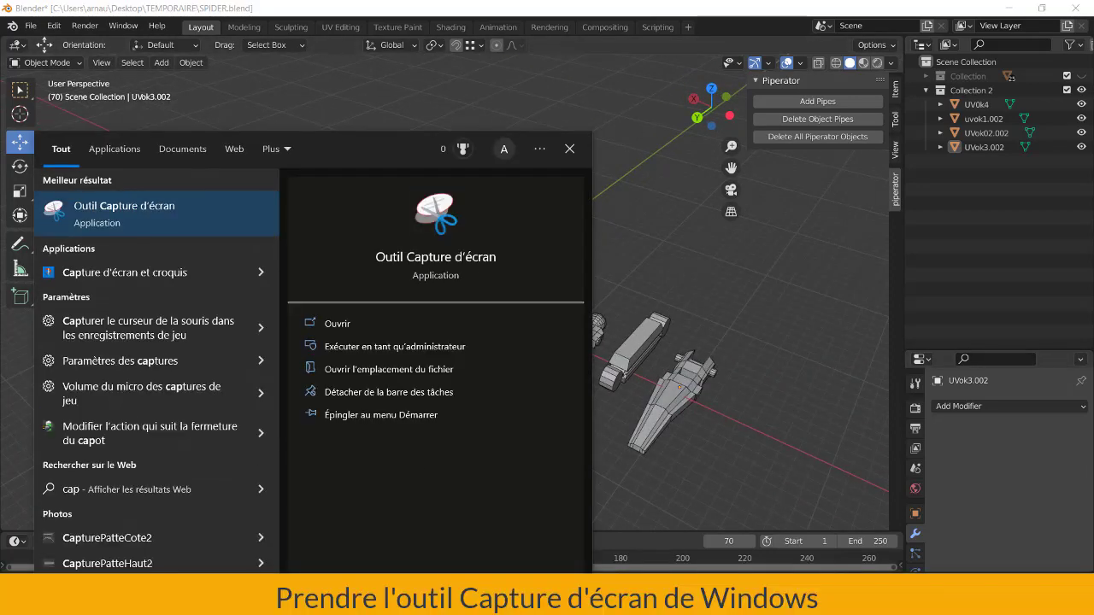
type("ure")
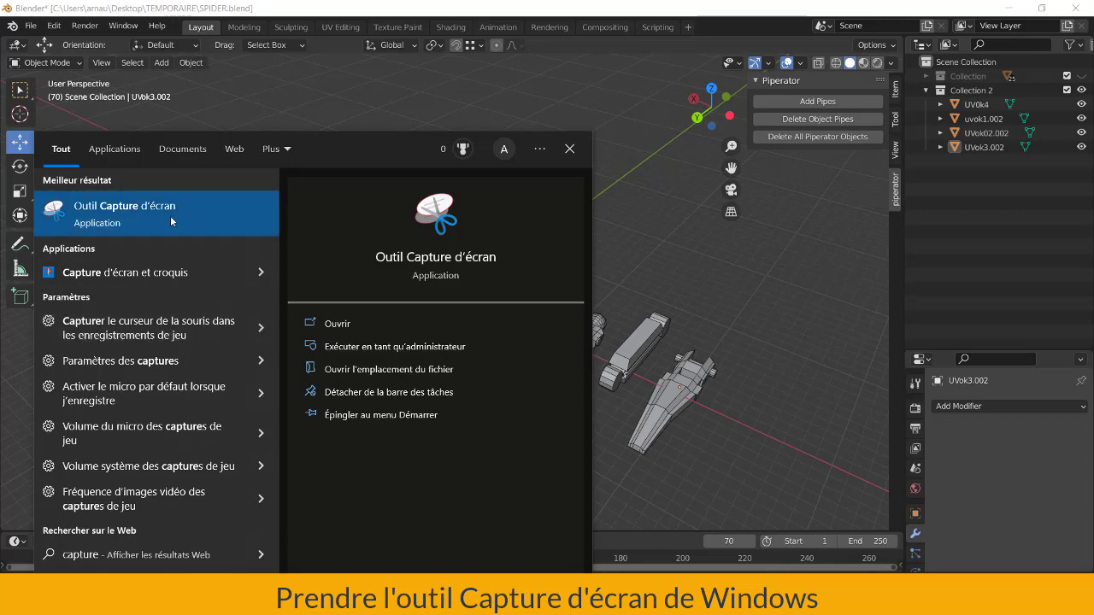
left_click(174, 220)
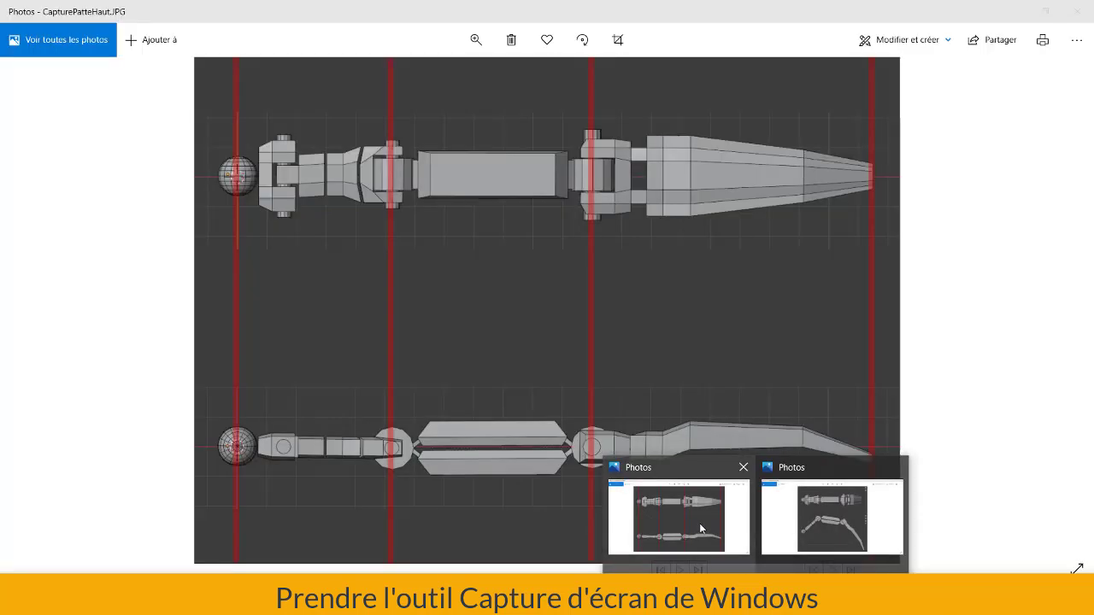
Snip the whole leg reference image shown in Photos with a new capture.
left_click(700, 529)
key("alt+Tab")
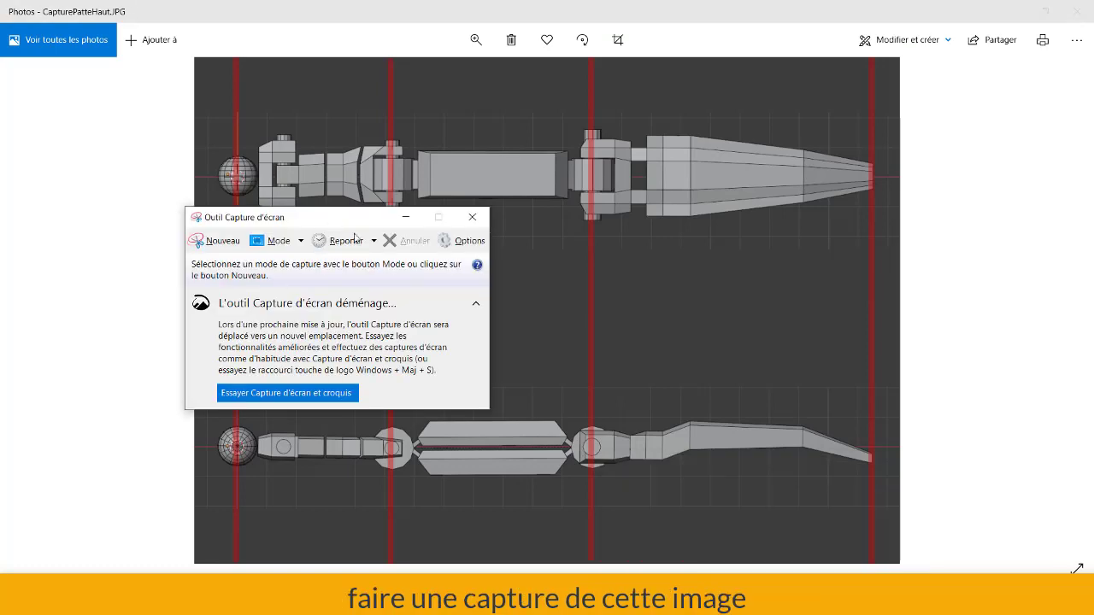
left_click_drag(355, 217, 963, 214)
left_click(826, 237)
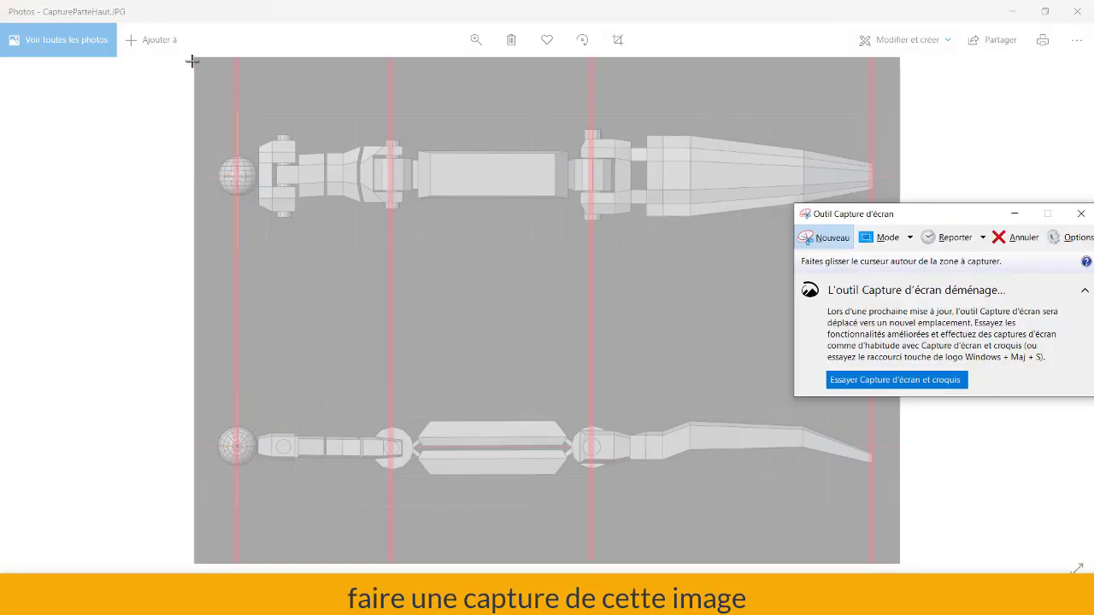
left_click_drag(194, 64, 901, 563)
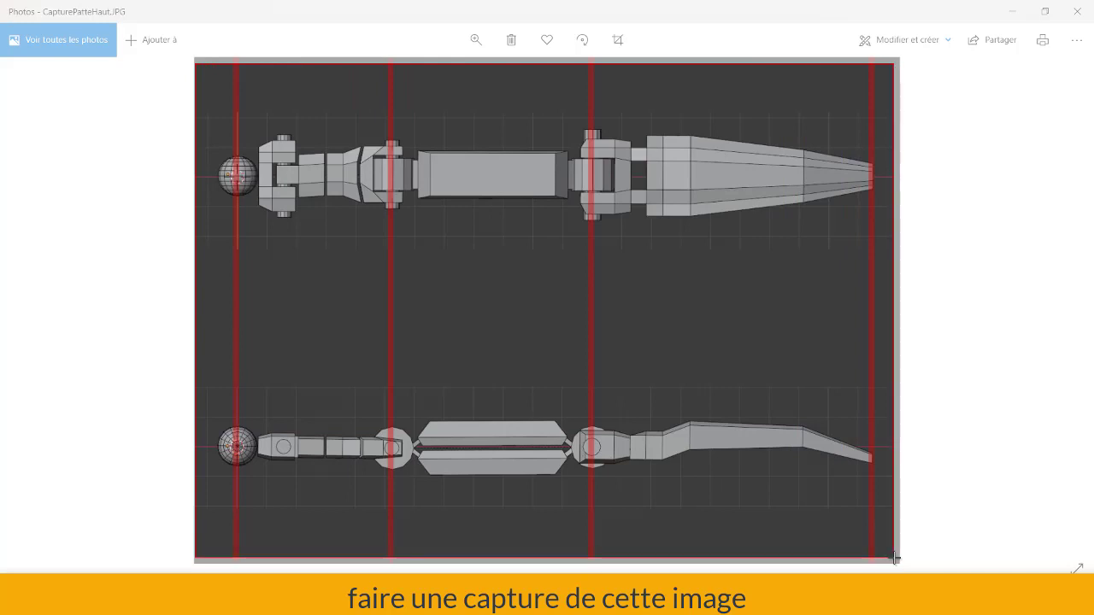
left_click_drag(901, 562, 898, 562)
Check the capture's Fichier options, then minimize Snipping Tool and Photos to reveal Blender.
left_click(138, 32)
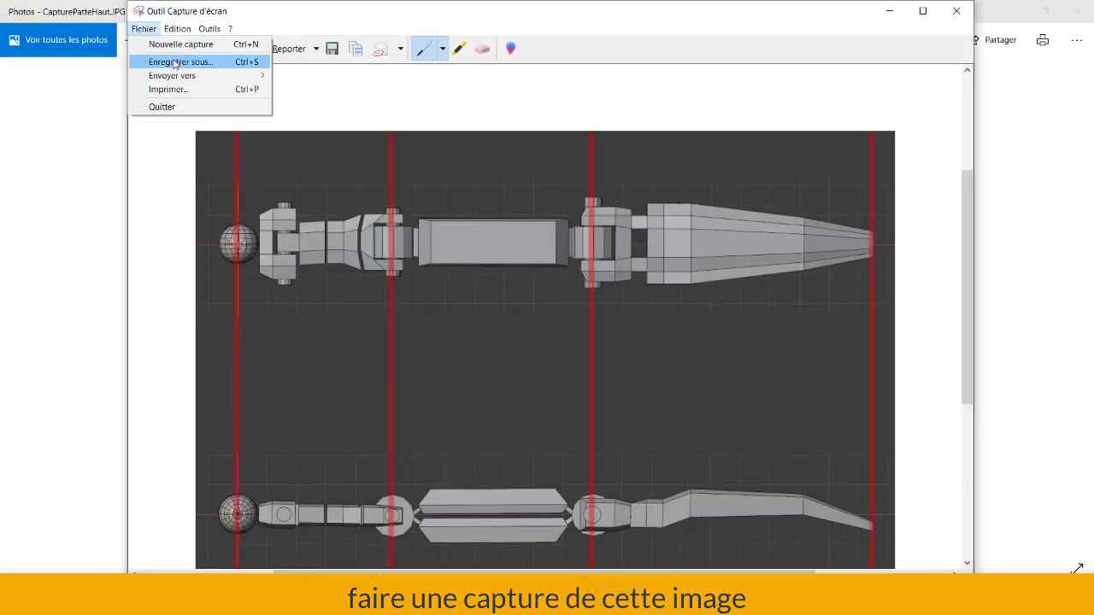
left_click(891, 15)
left_click(891, 14)
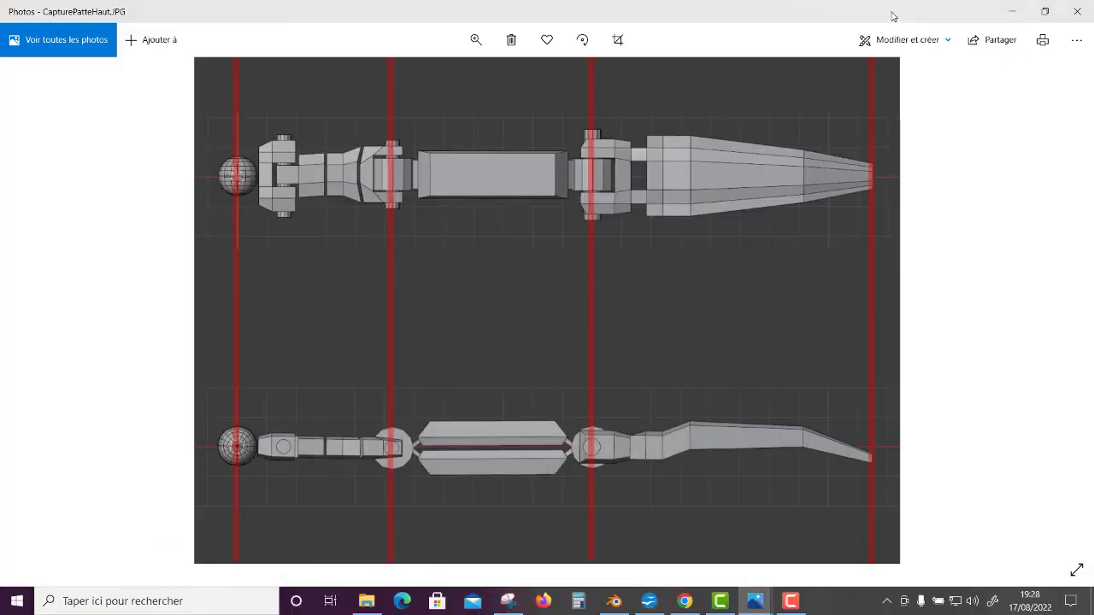
left_click(1013, 15)
Drop CapturePatteHaut from the SPIDER folder into the scene, then delete the misplaced copy.
left_click(367, 552)
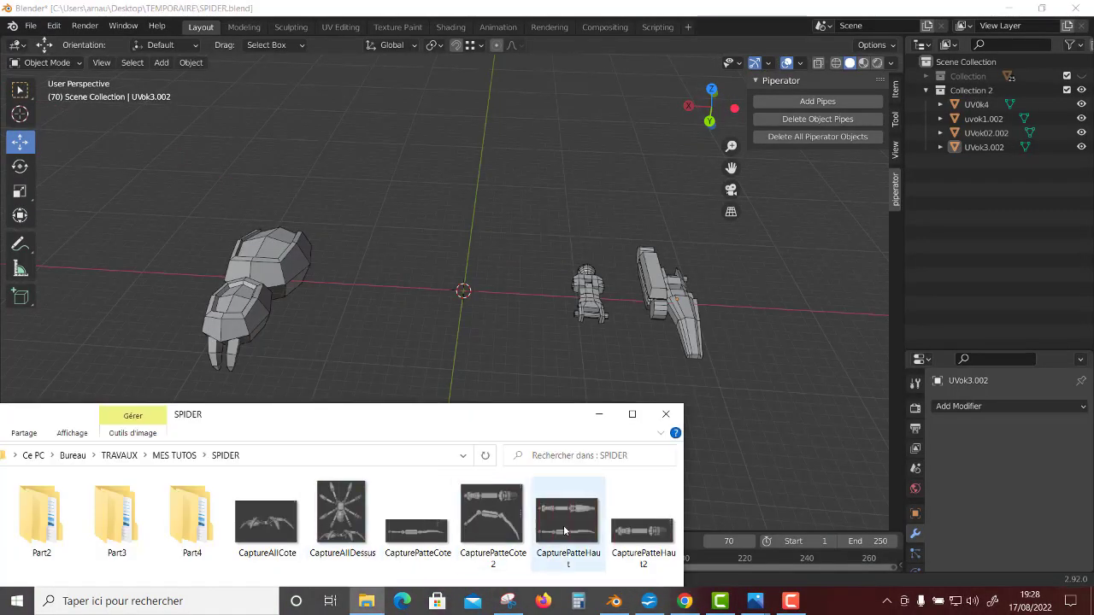
left_click_drag(564, 531, 513, 342)
mouse_move(513, 342)
middle_mouse_down()
mouse_move(773, 372)
mouse_move(589, 366)
middle_mouse_up()
left_click(566, 365)
mouse_move(479, 373)
middle_mouse_down()
mouse_move(526, 428)
mouse_move(484, 472)
mouse_move(548, 421)
mouse_move(539, 459)
middle_mouse_up()
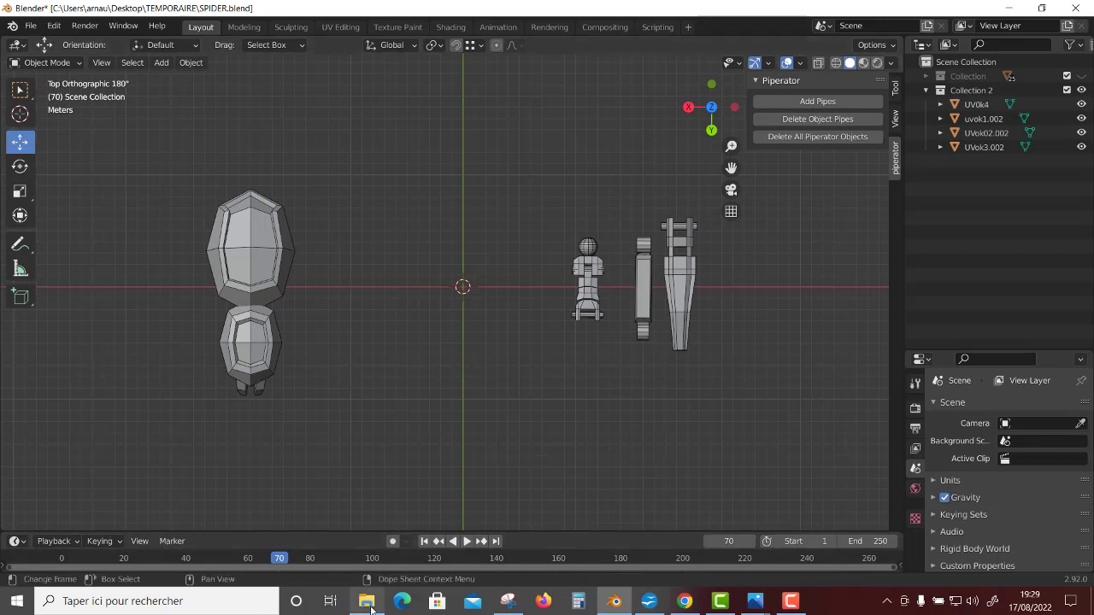
Drop CapturePatteHaut into the top view as an image Empty and hide File Explorer.
key("alt+Tab")
left_click_drag(467, 308, 453, 311)
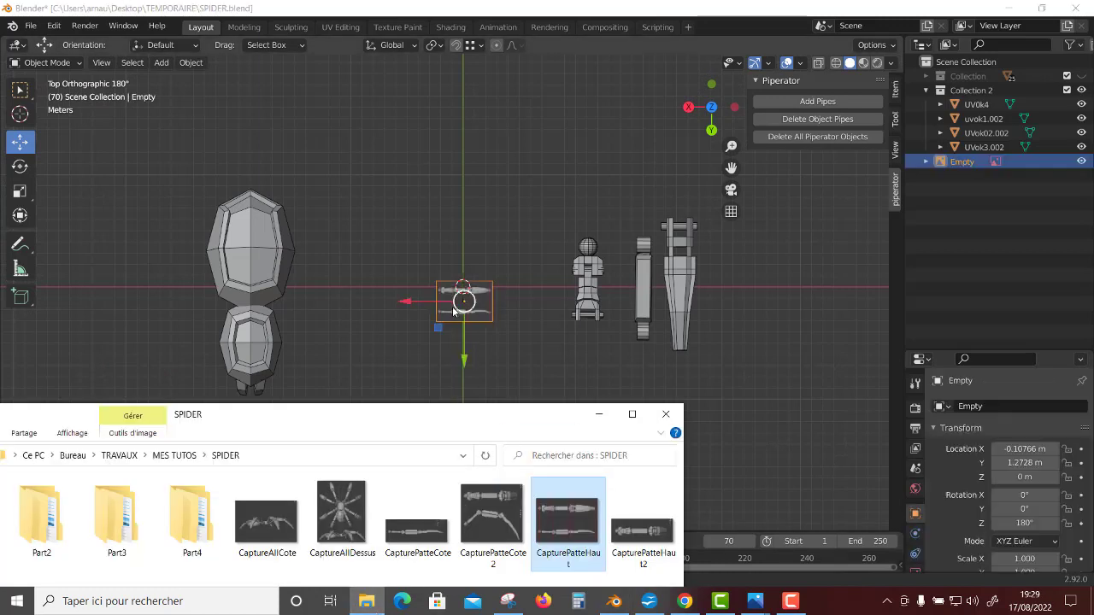
left_click(590, 425)
scroll(433, 400, "up", 5)
scroll(523, 270, "down", 4)
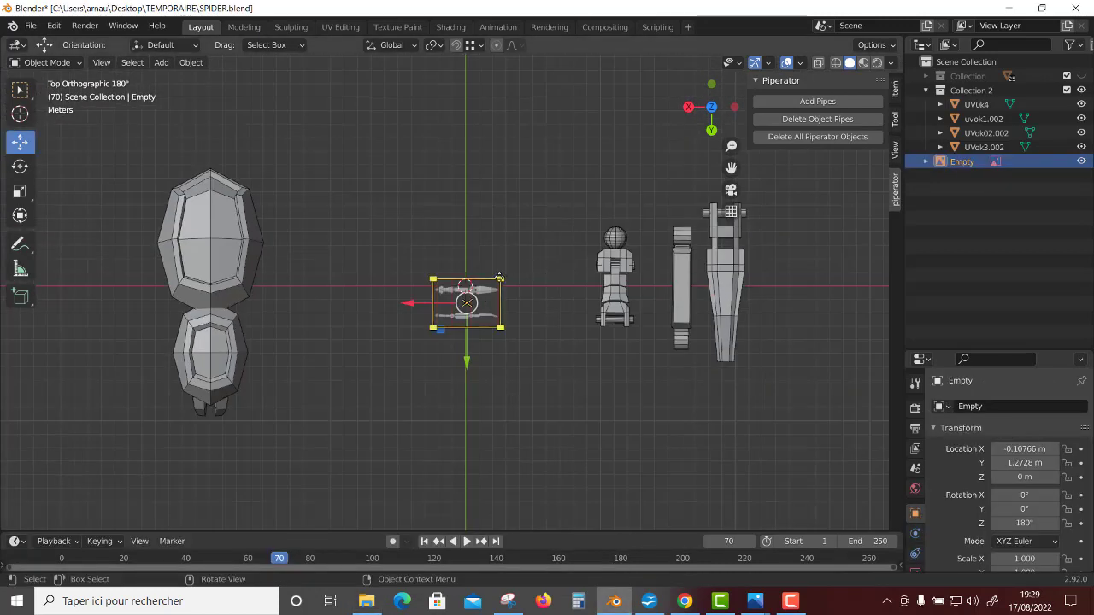
Scale the reference image up beside the body and lower it to Z −2.5885 m.
left_click_drag(500, 278, 898, 102)
key("g")
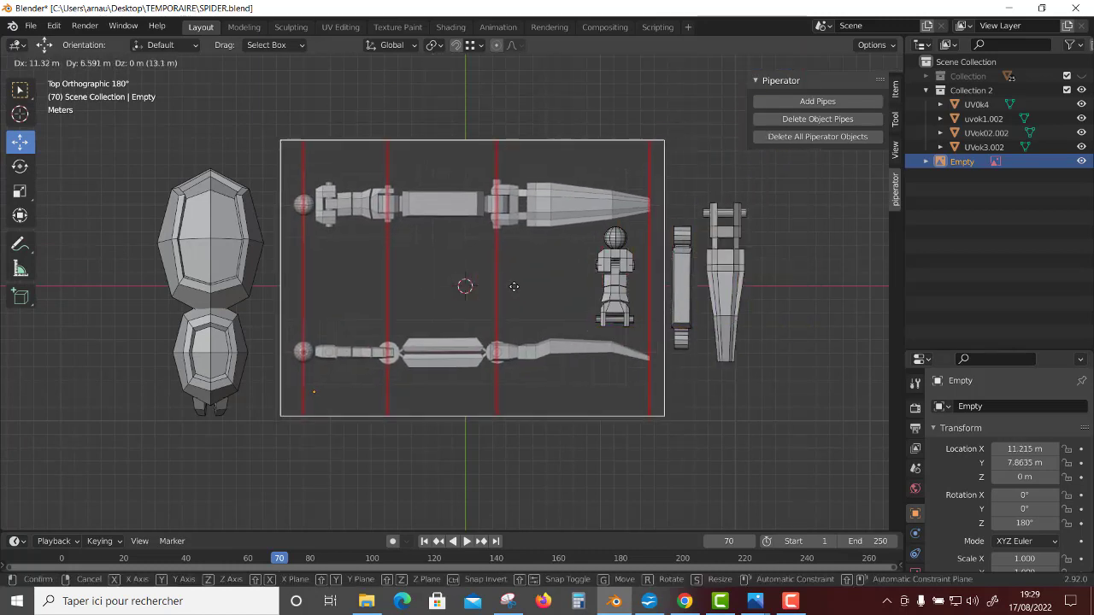
left_click(523, 272)
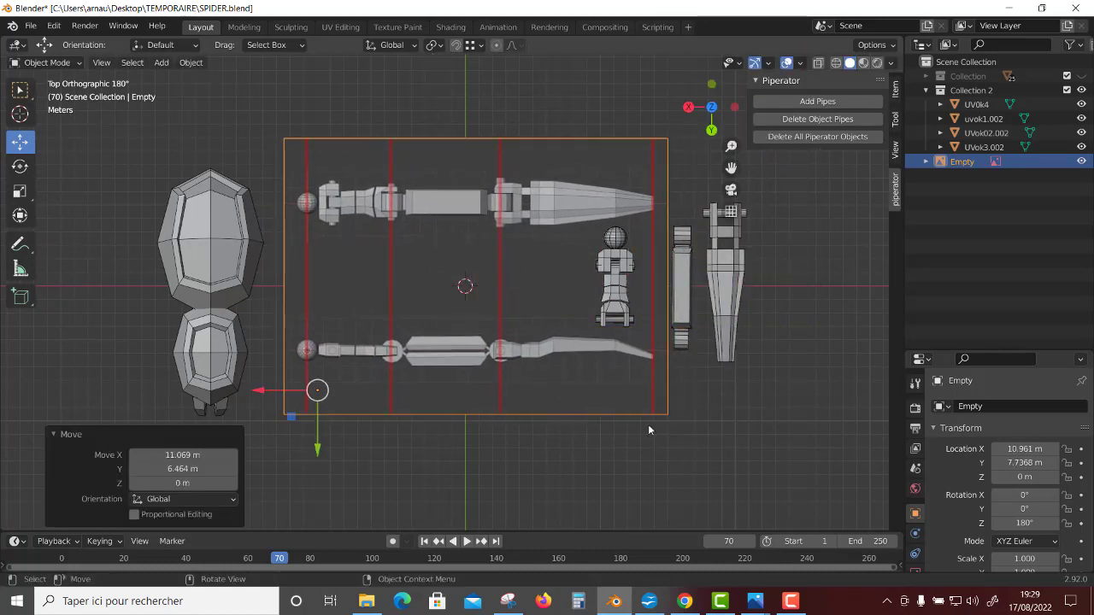
middle_click_drag(647, 425, 615, 298)
left_click_drag(282, 233, 282, 329)
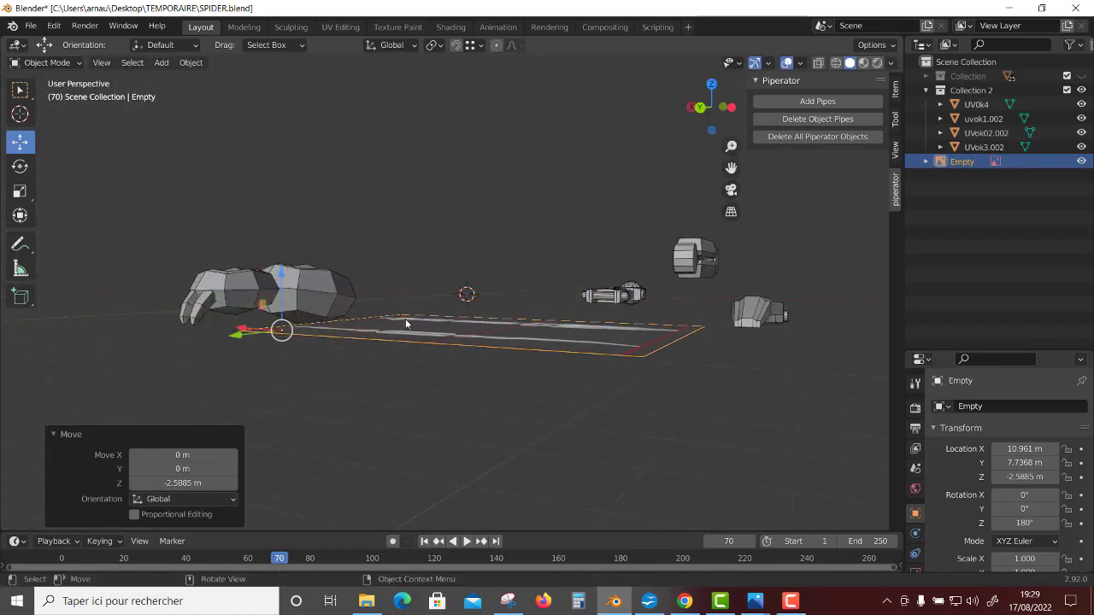
middle_click_drag(282, 330, 474, 493, "alt")
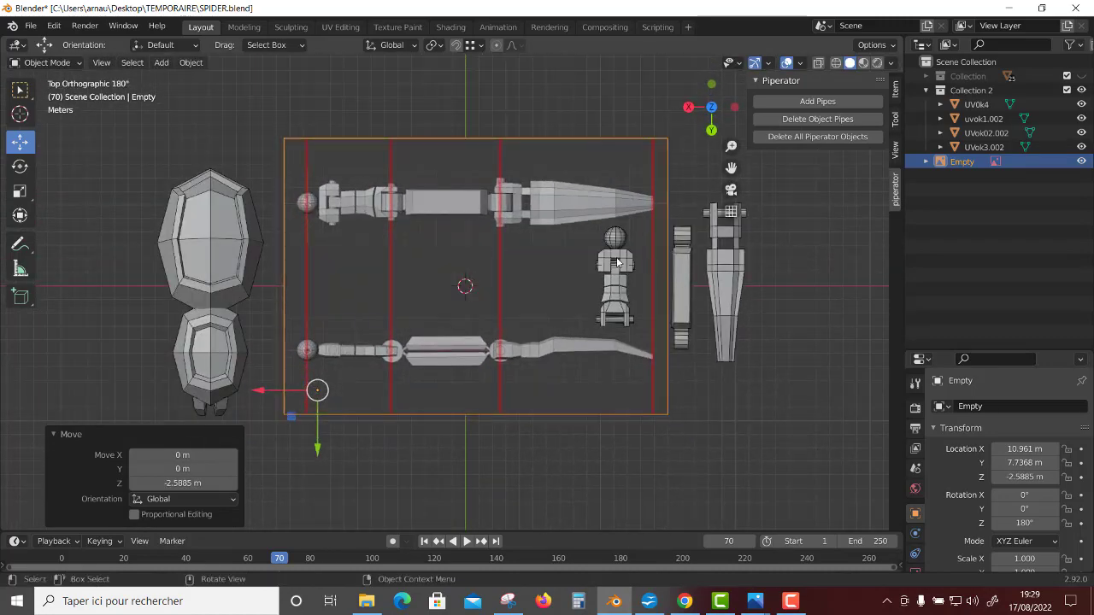
left_click(617, 262)
Move UVok02.002 over the reference's top leg and rotate it 91° on Z.
scroll(689, 306, "up", 2)
mouse_move(662, 286)
left_mouse_down()
mouse_move(310, 204)
mouse_move(377, 100)
mouse_move(372, 112)
left_mouse_up()
key("shift+space")
key("r")
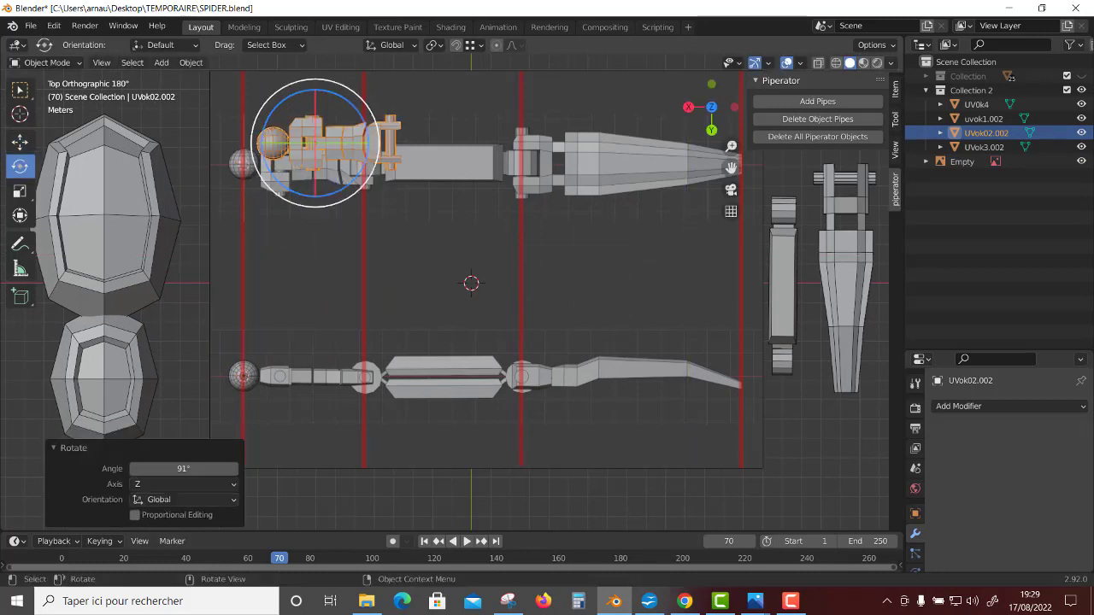
key("shift+space")
key("g")
left_click_drag(288, 174, 257, 193)
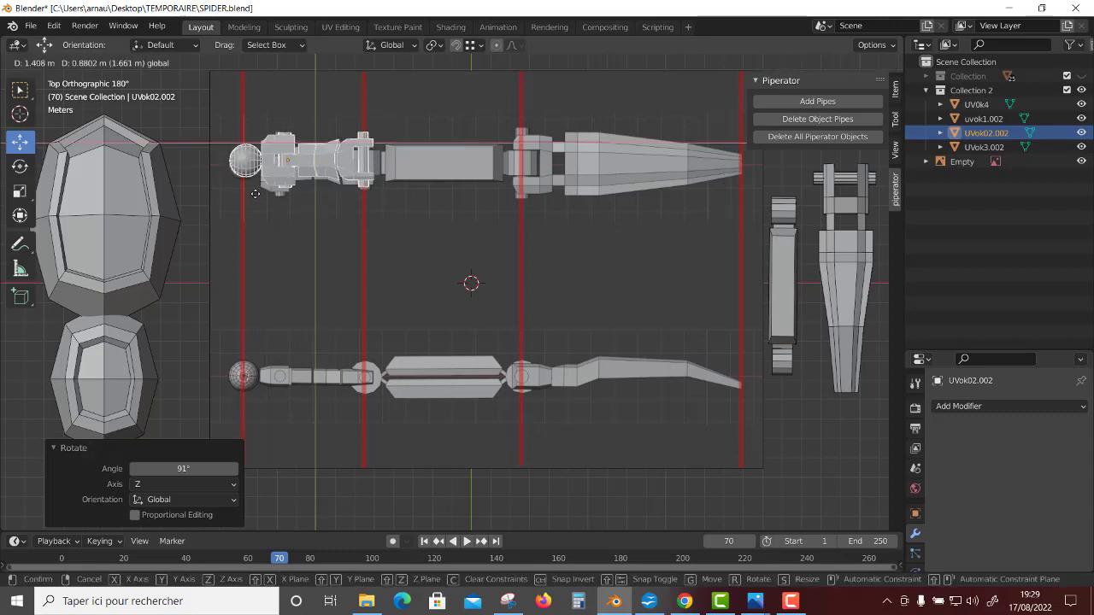
Nudge UVok02.002 into alignment, scale it to 1.034, and shift it −0.0995 m on X.
scroll(237, 147, "up", 1)
key("KP_Decimal")
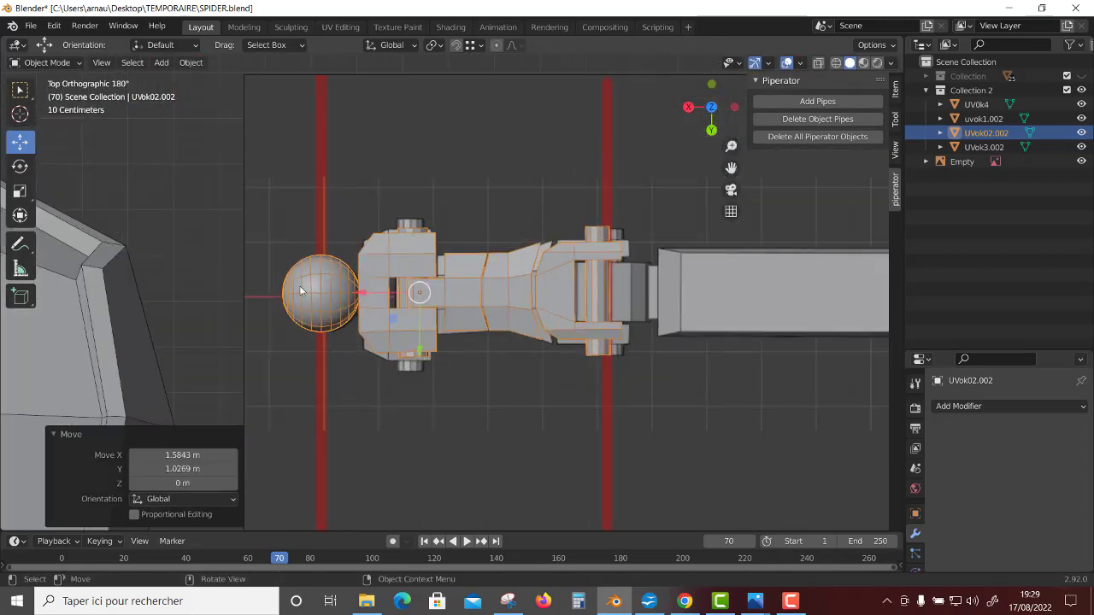
key("g")
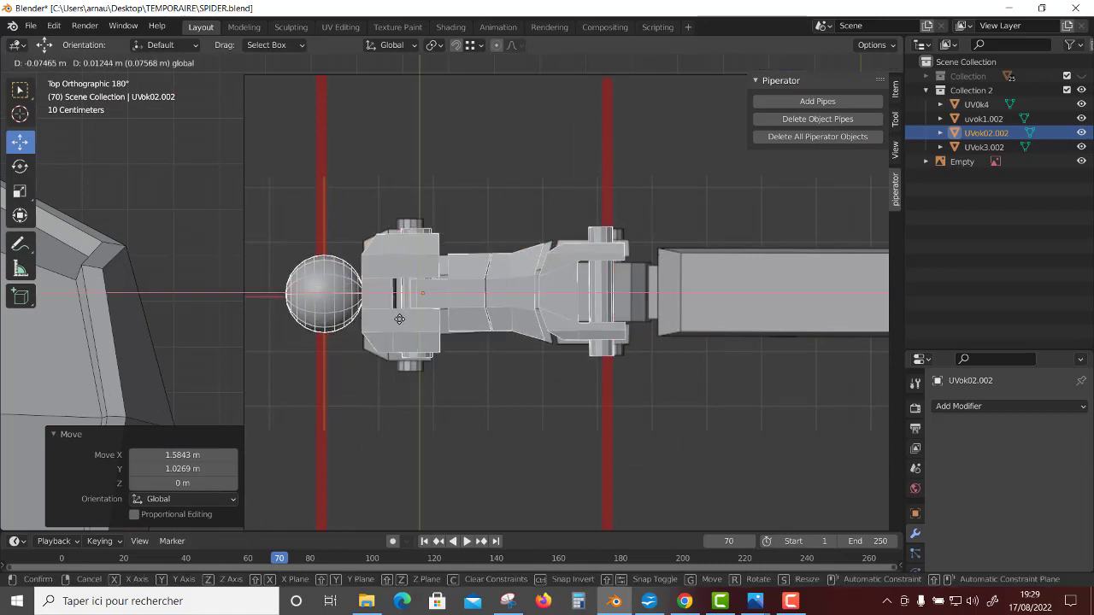
left_click(396, 318)
key("shift+space")
key("s")
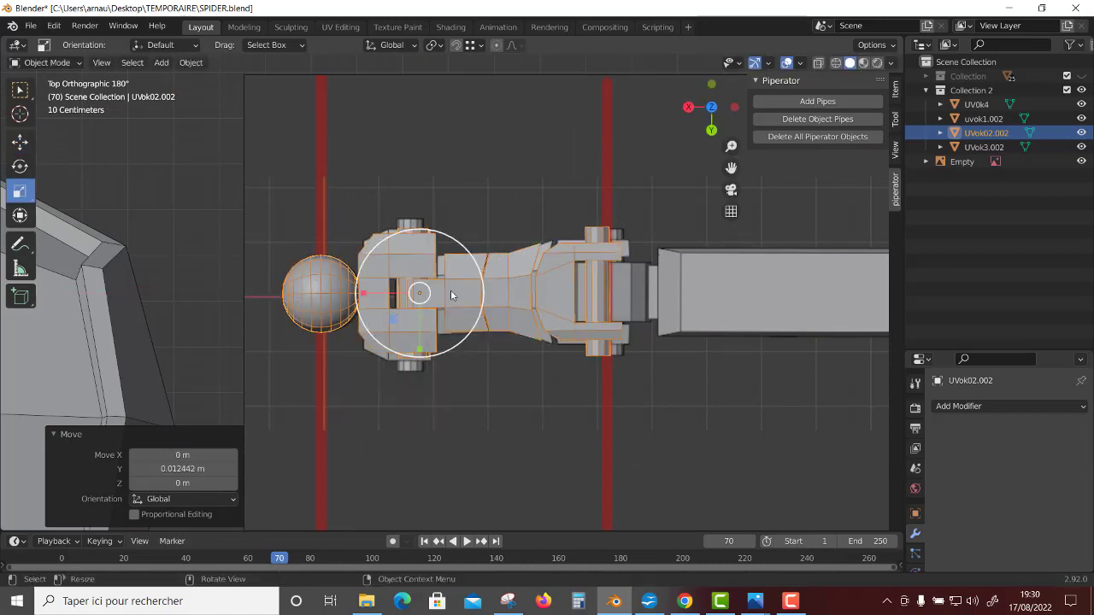
key("s")
left_click(459, 291)
key("shift+space")
key("g")
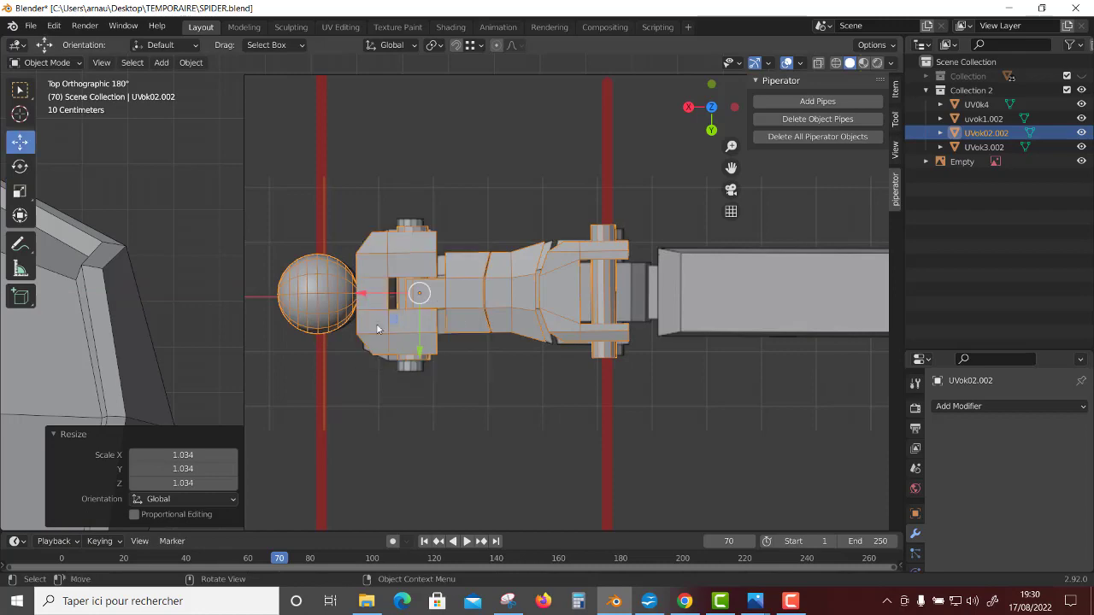
left_click_drag(365, 297, 372, 291)
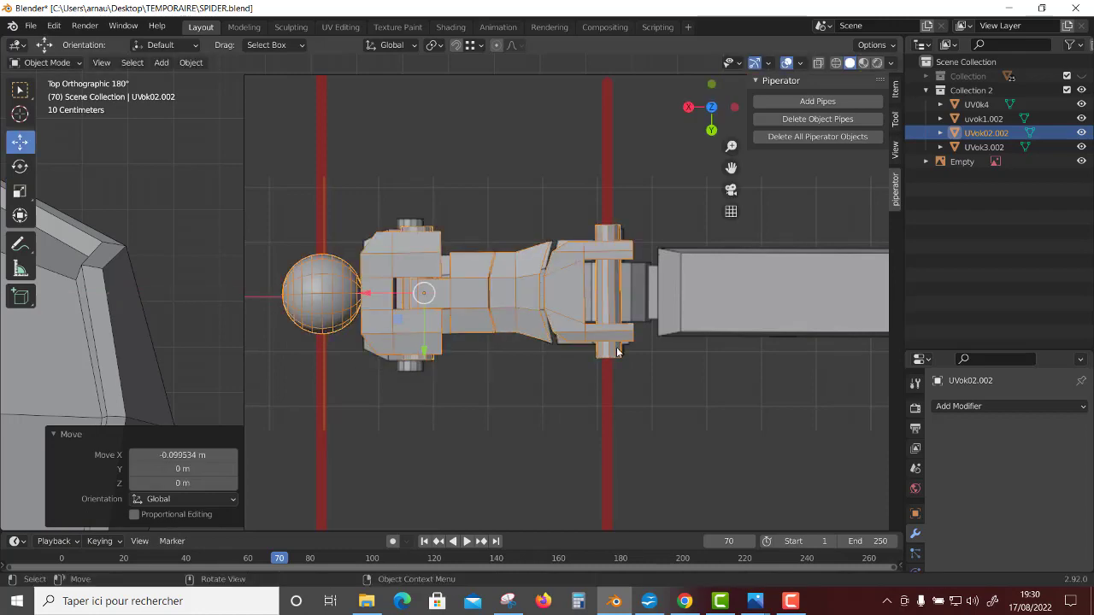
Select uvok1.002 and drag it onto the reference image.
scroll(575, 411, "down", 3)
scroll(579, 408, "down", 4)
scroll(575, 397, "down", 1)
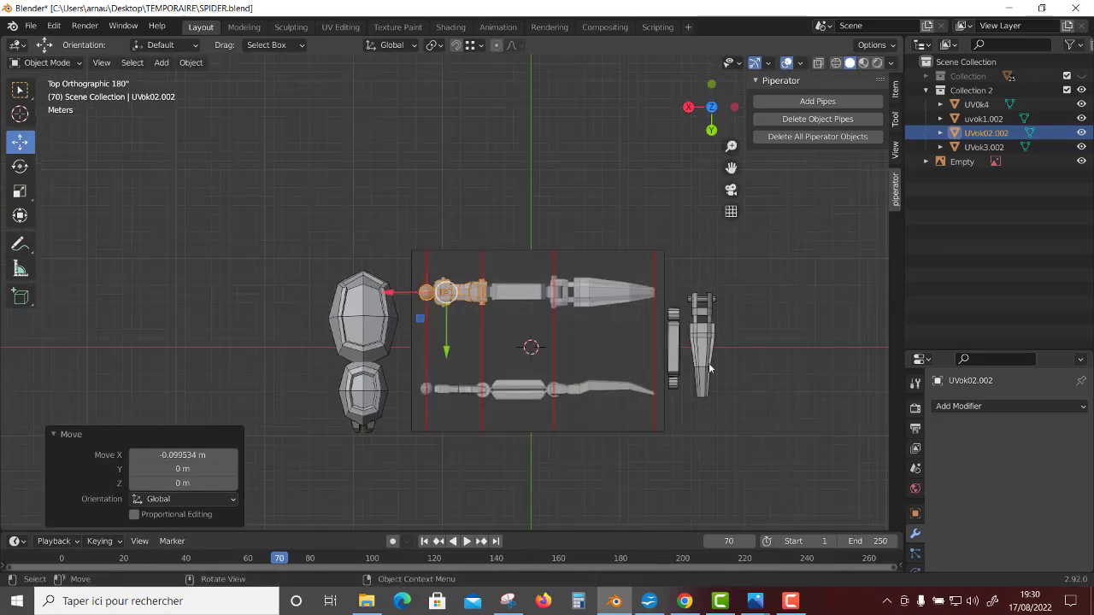
left_click_drag(680, 356, 553, 324)
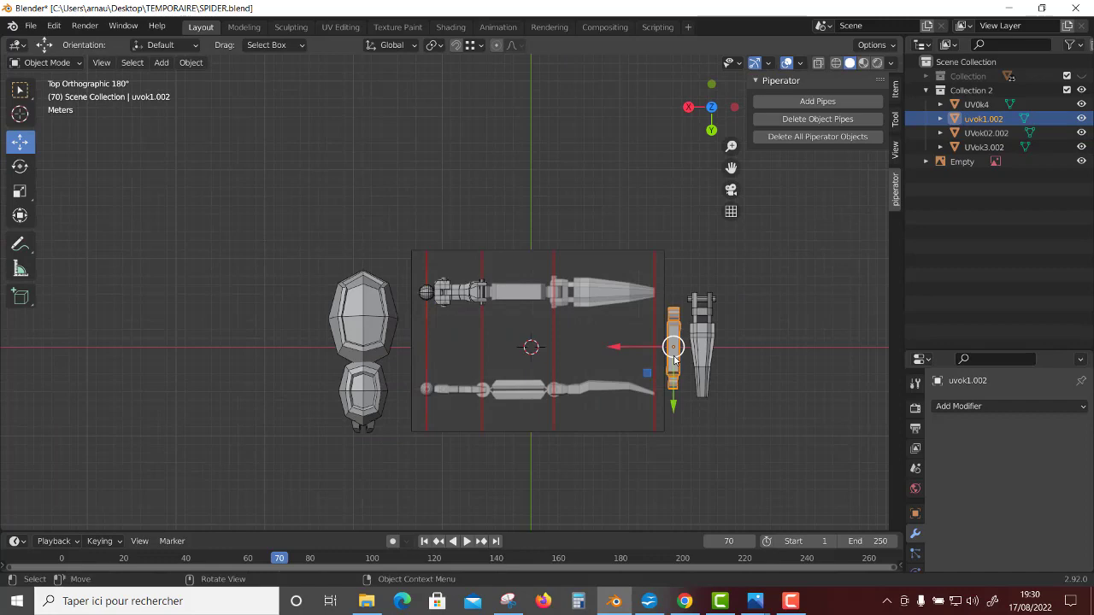
Place uvok1.002 and rotate it 90° on Z to lie horizontal.
left_click(492, 318)
scroll(598, 317, "up", 4)
key("shift+space")
left_click(637, 328)
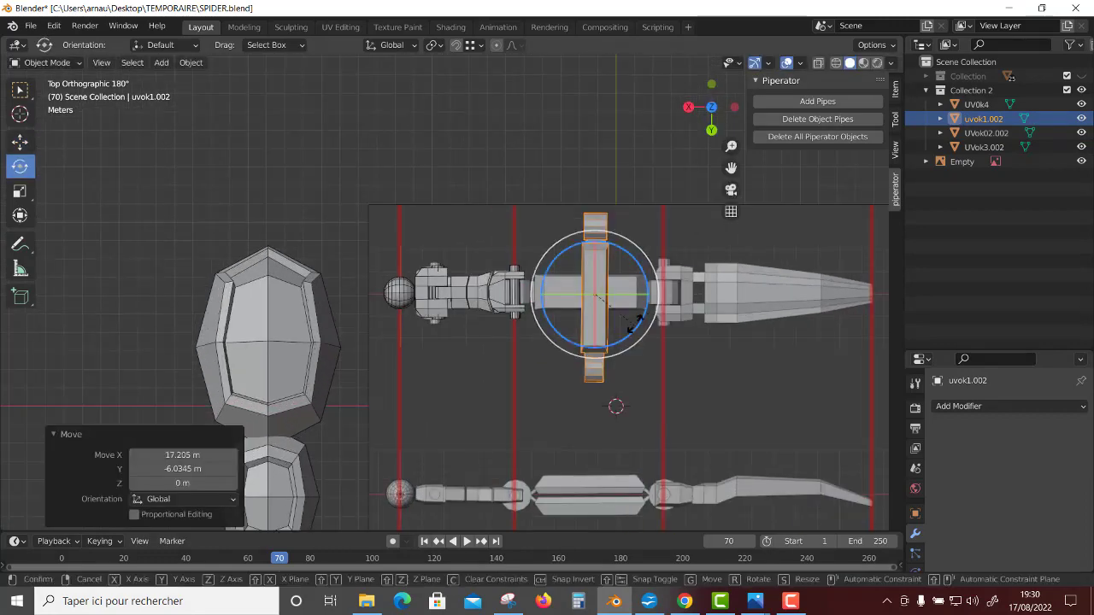
left_click_drag(634, 323, 659, 200)
Slide uvok1.002 over the reference leg's long middle section, checking alignment in perspective.
scroll(619, 339, "up", 3)
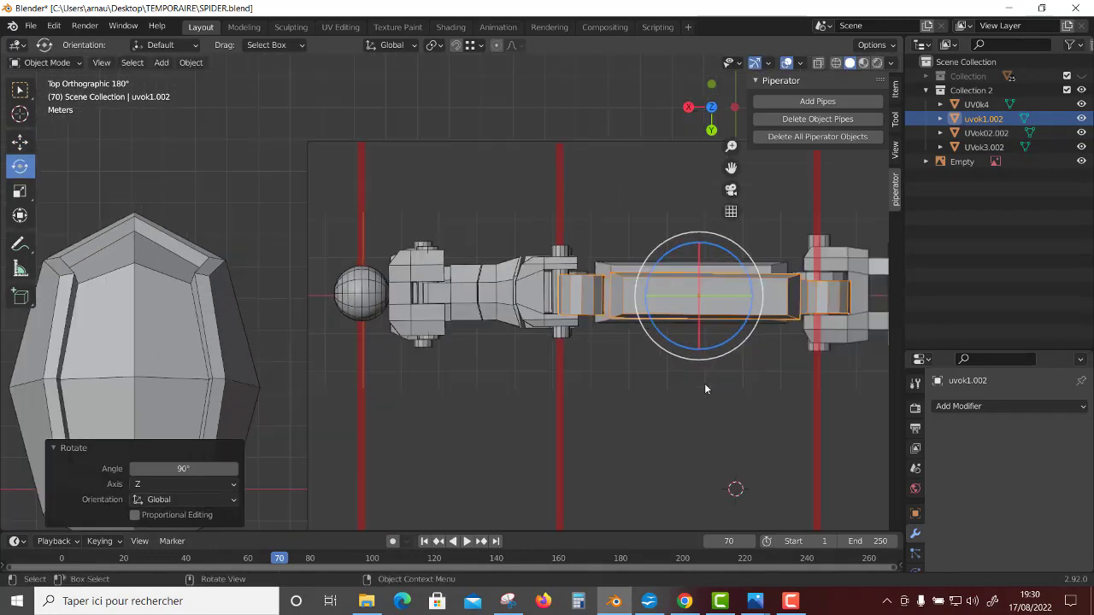
key("shift+space")
key("g")
left_click_drag(699, 337, 663, 319)
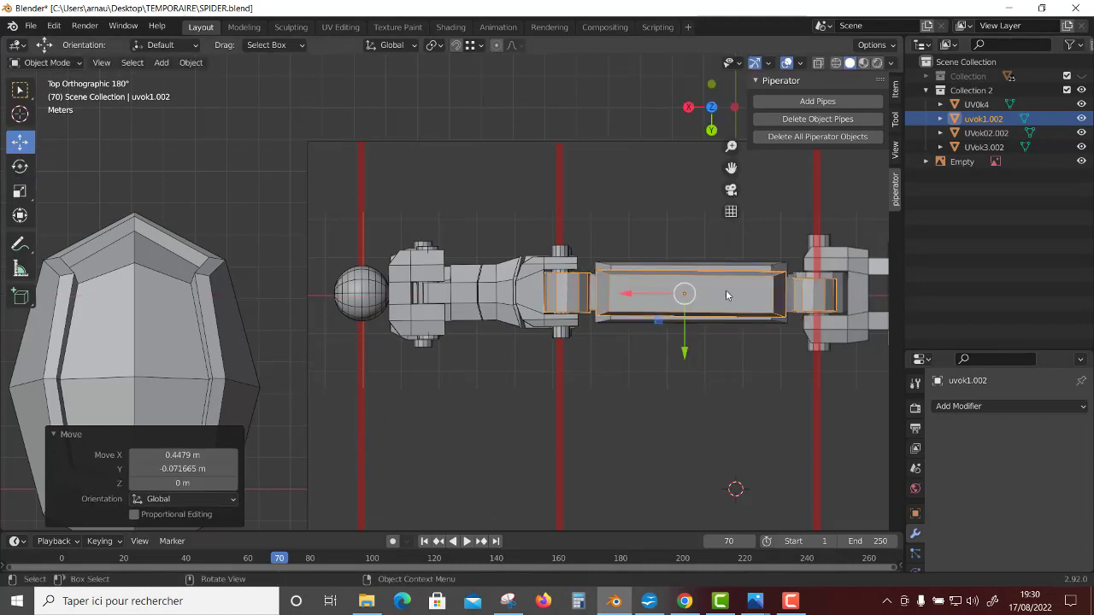
scroll(726, 294, "up", 2)
scroll(761, 333, "down", 3)
scroll(803, 376, "up", 1)
middle_click_drag(853, 417, 741, 416)
mouse_move(666, 403)
middle_mouse_down("alt")
mouse_move(792, 406)
mouse_move(527, 428)
mouse_move(557, 428)
middle_mouse_up("alt")
scroll(558, 427, "down", 3)
left_click(744, 389)
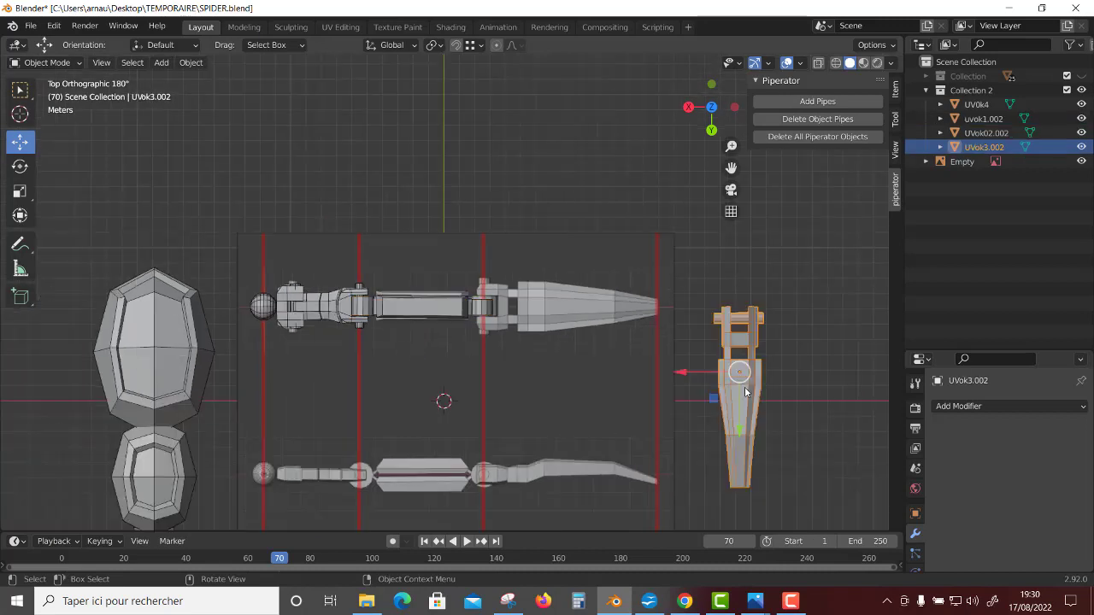
Rotate UVok3.002 90° to horizontal and move it onto the upper leg's pointed tip.
key("shift+space")
left_click(787, 400)
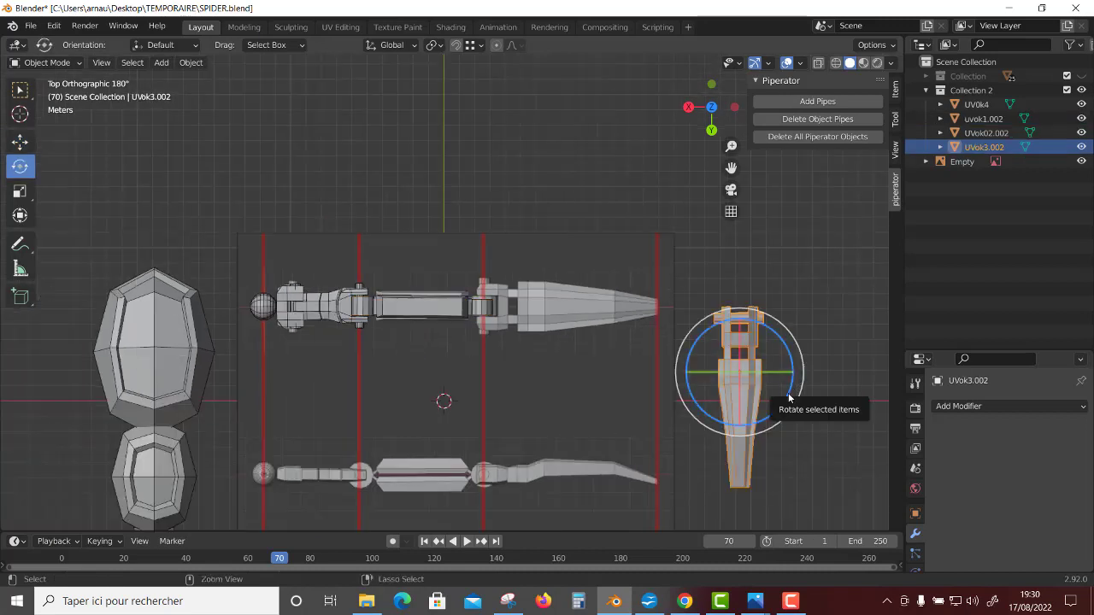
mouse_move(789, 397)
left_mouse_down("ctrl")
mouse_move(794, 298)
mouse_move(781, 256)
mouse_move(774, 376)
left_mouse_up("ctrl")
key("shift+space")
key("g")
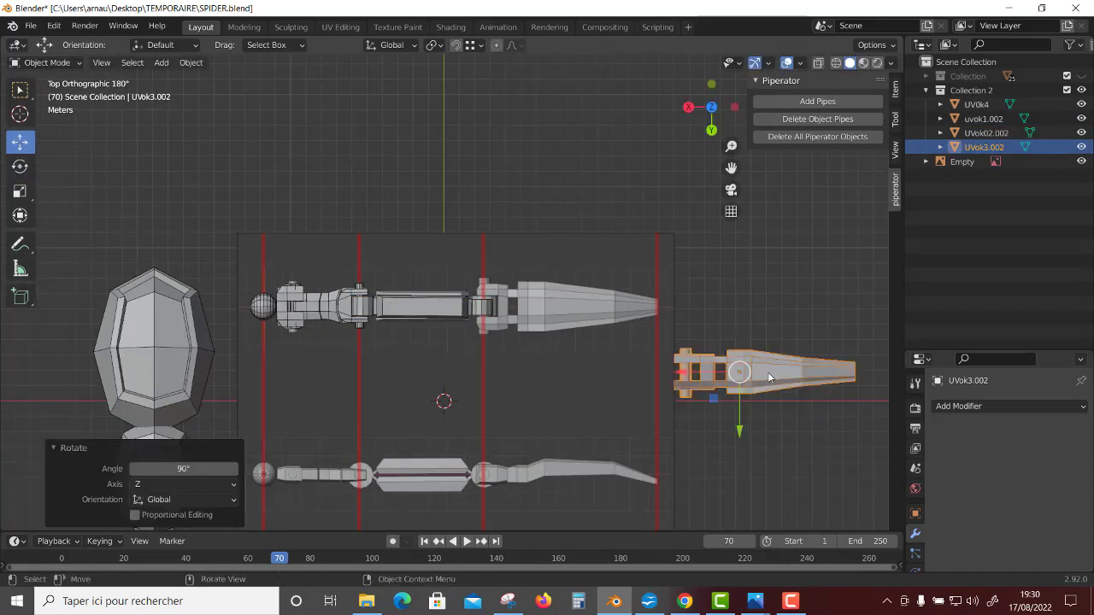
left_click_drag(715, 401, 514, 331)
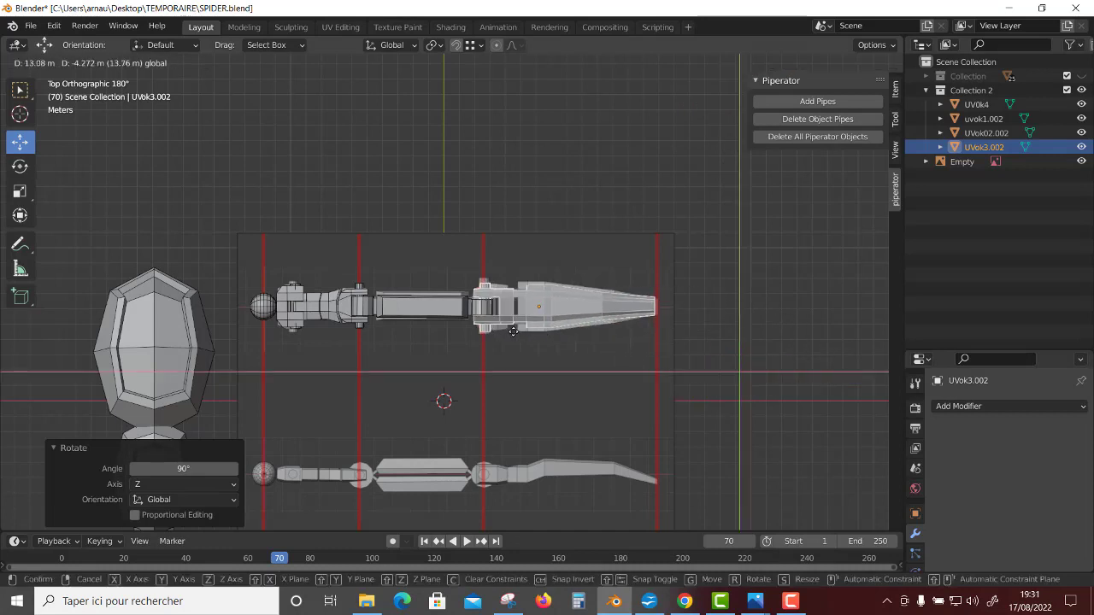
left_click(512, 331)
scroll(795, 304, "up", 3)
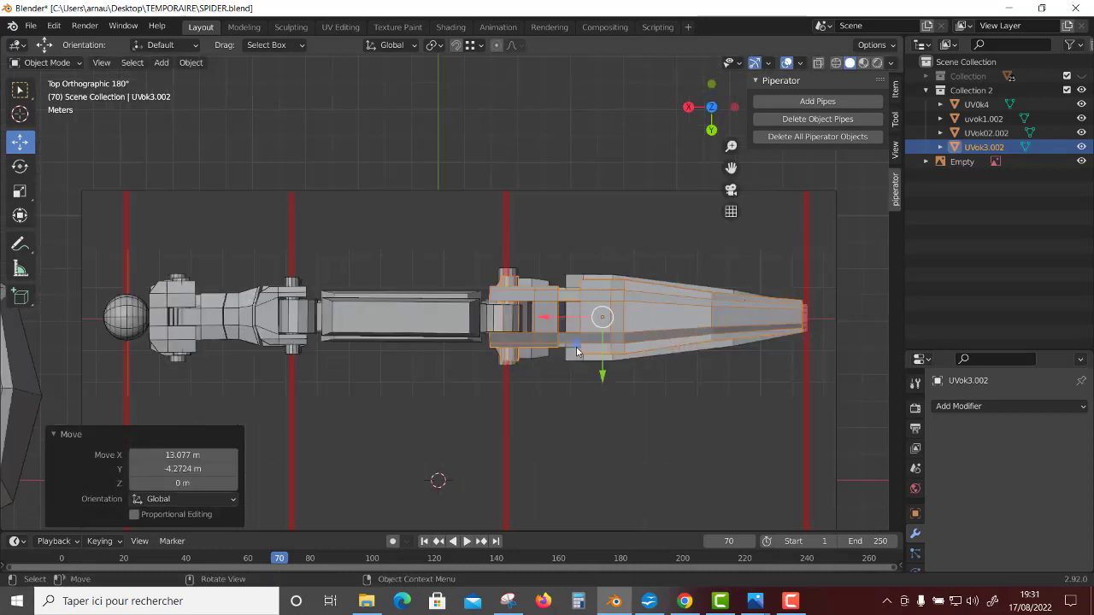
left_click_drag(577, 350, 596, 340)
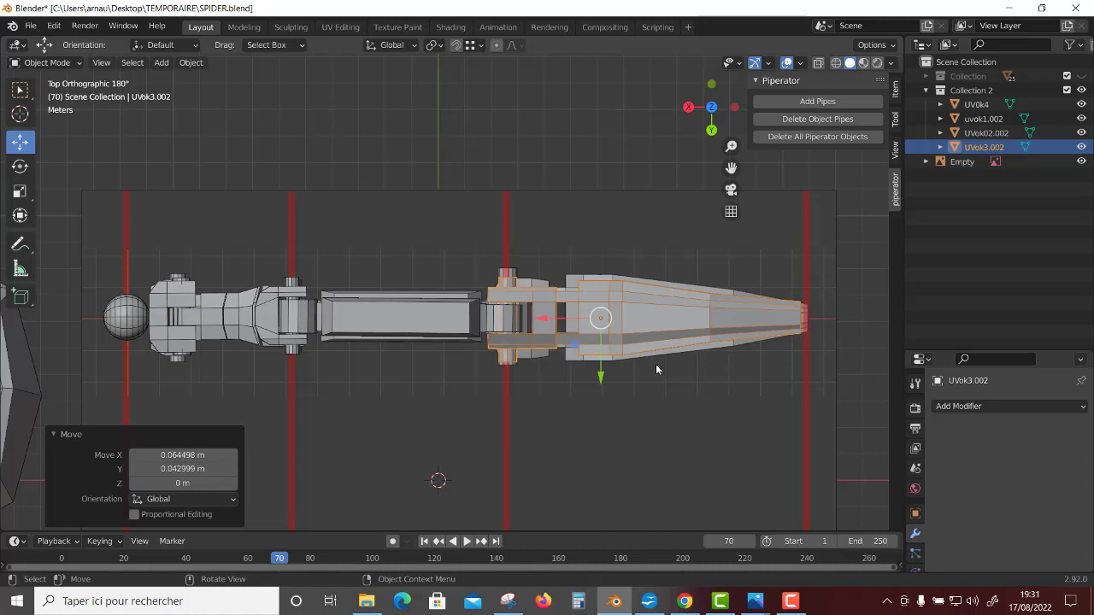
Scale UVok3.002 down to 0.991 and shift it slightly along X.
key("shift+space")
key("s")
left_click_drag(625, 344, 621, 346)
key("shift+space")
key("g")
left_click_drag(547, 319, 553, 448)
Select the three uvok leg pieces together and move them far to the right.
scroll(555, 446, "down", 5)
scroll(556, 446, "up", 2)
left_click(389, 300, "shift")
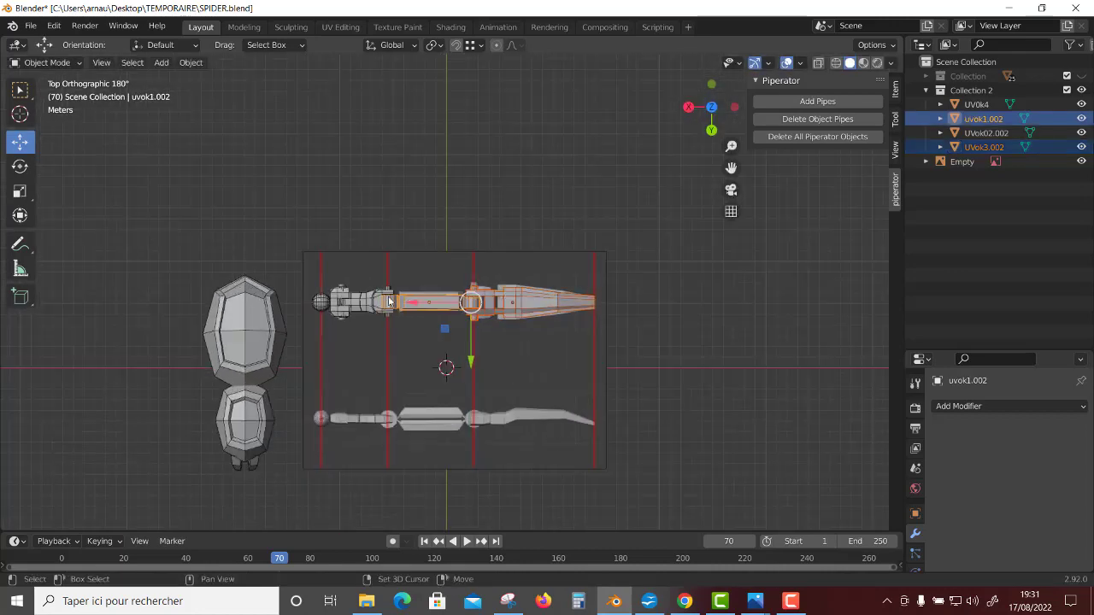
left_click(389, 301, "shift")
scroll(368, 342, "down", 3)
left_click_drag(411, 324, 667, 350)
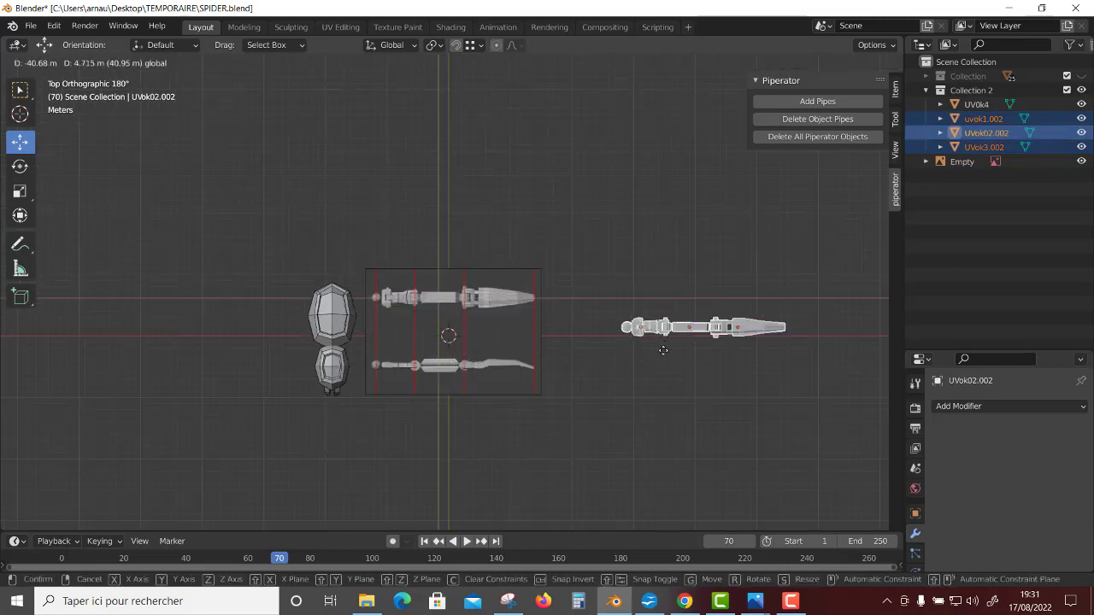
Try tilting the reference image around X, then undo the tilt.
left_click(530, 395)
scroll(588, 436, "up", 3)
scroll(588, 442, "down", 3)
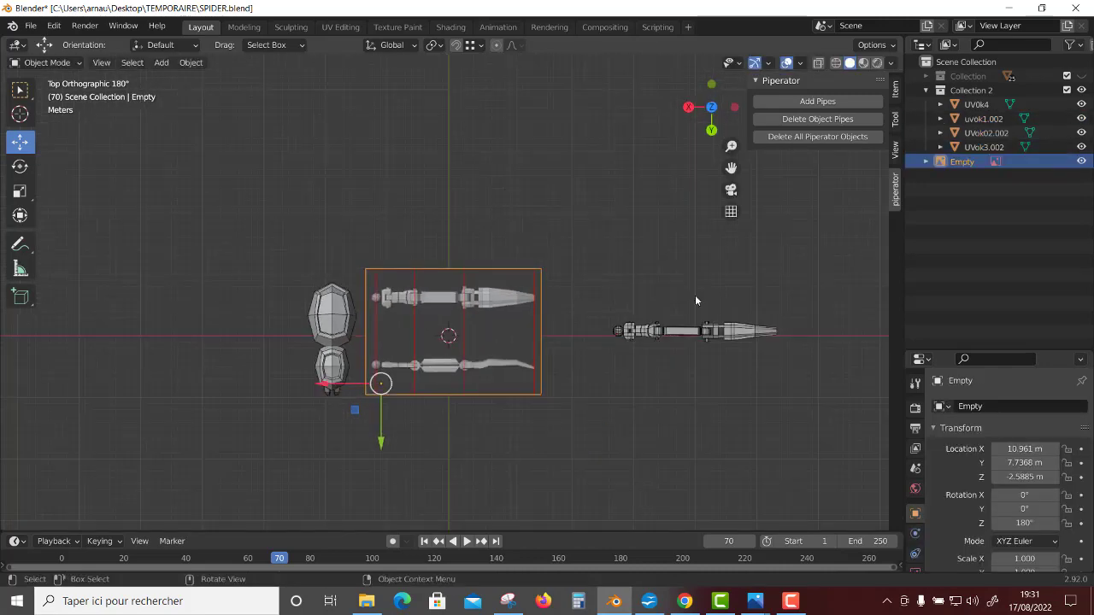
left_click_drag(788, 310, 636, 398)
left_click(539, 399)
middle_click_drag(534, 429, 554, 332)
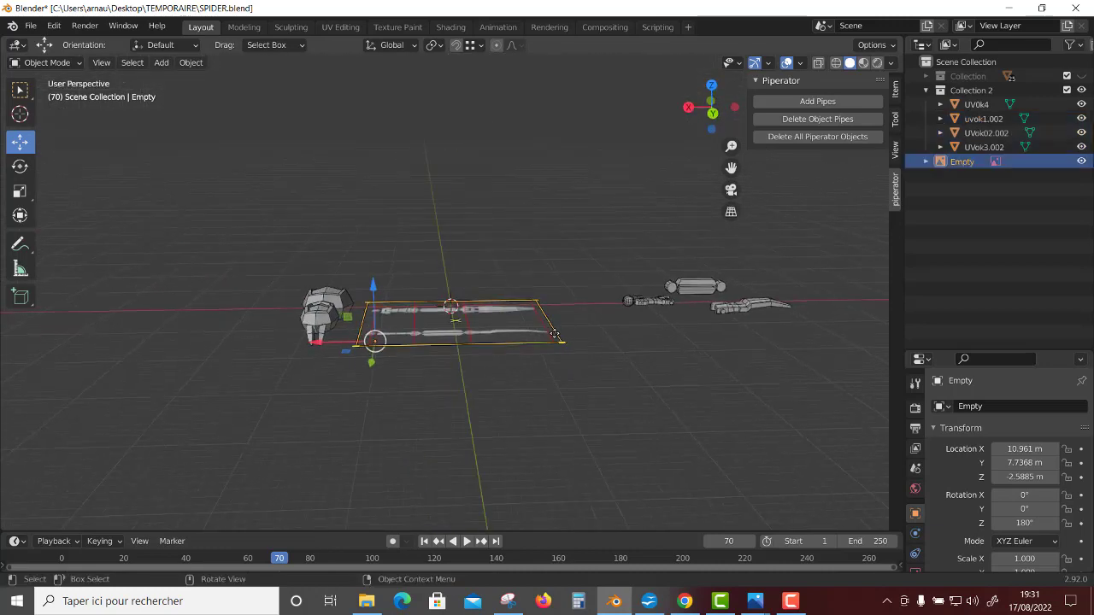
key("shift+space")
key("r")
left_click_drag(373, 376, 392, 345)
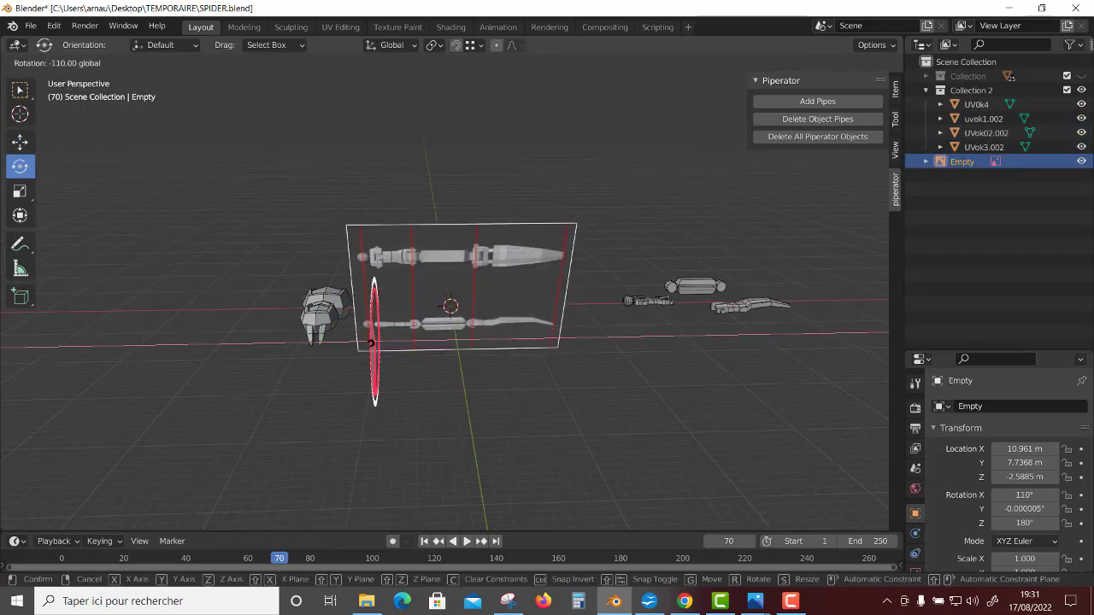
key("ctrl+z")
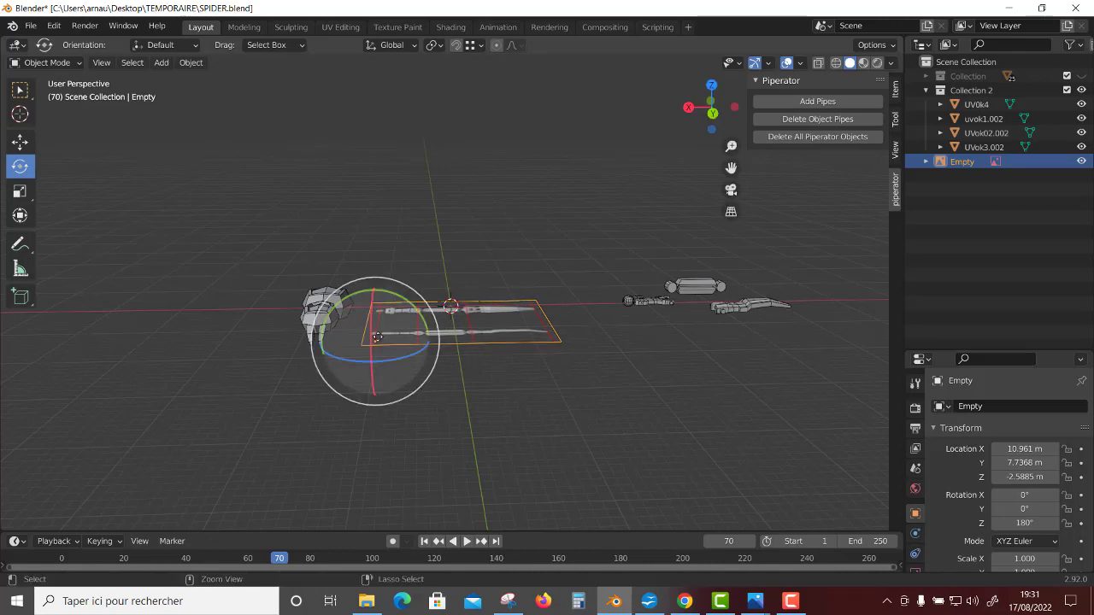
key("ctrl+z")
Delete and restore the reference image, then rotate it −90° around X.
middle_click_drag(411, 352, 548, 418)
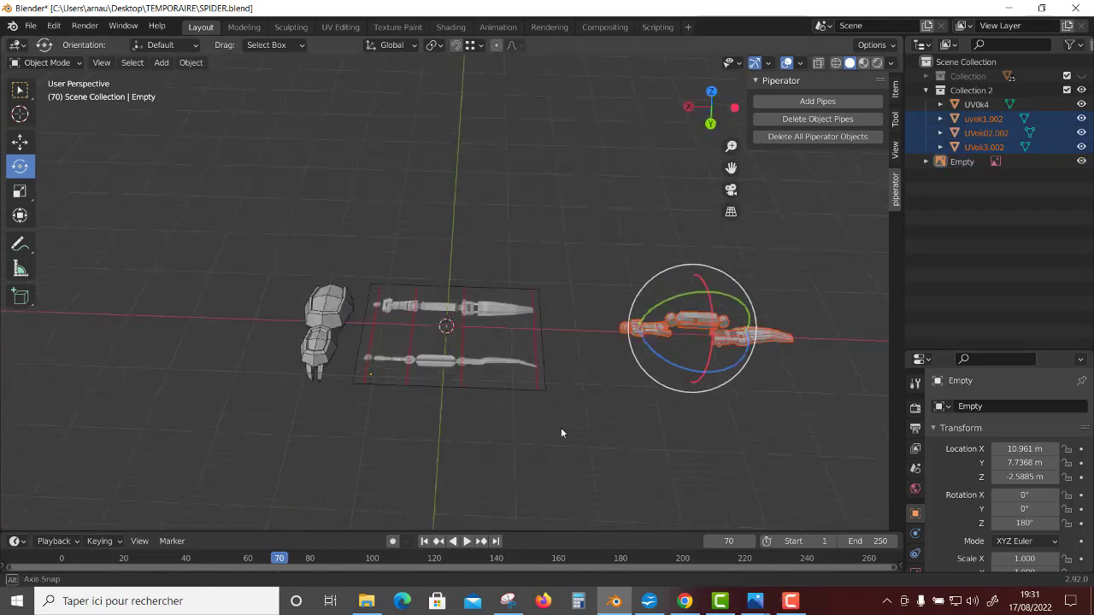
left_click(545, 409)
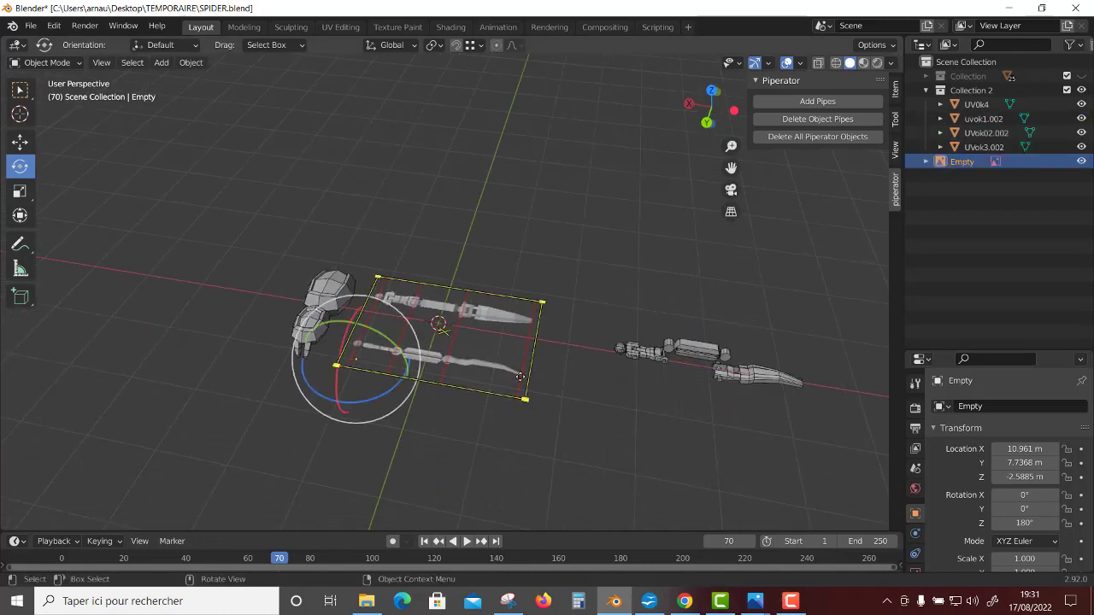
key("x")
left_click(409, 401)
mouse_move(444, 398)
middle_mouse_down()
mouse_move(624, 394)
mouse_move(627, 354)
mouse_move(653, 332)
mouse_move(634, 383)
middle_mouse_up()
key("ctrl+z")
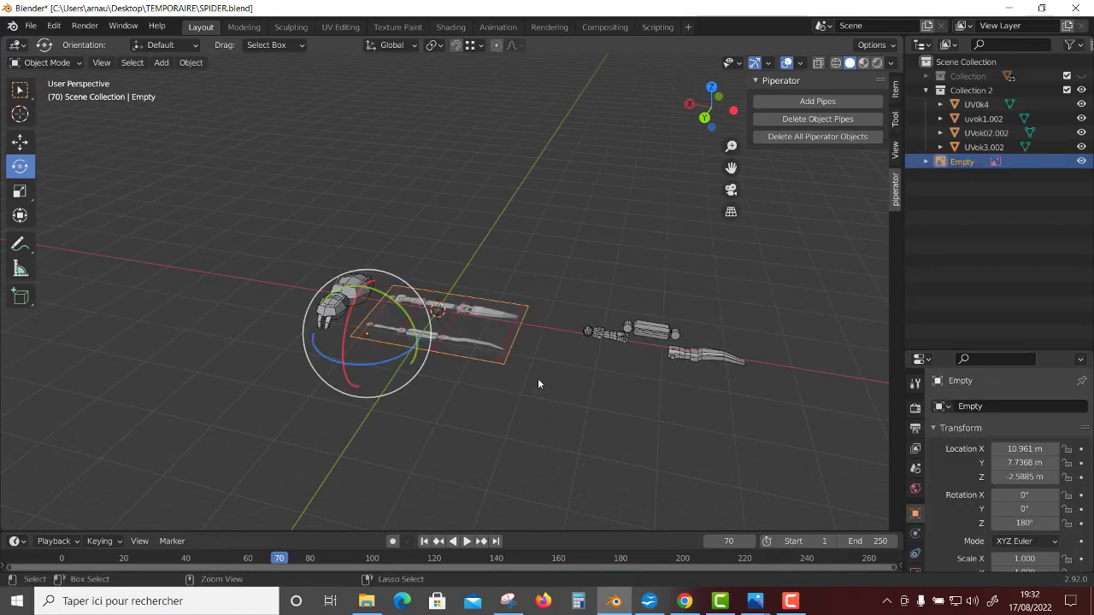
mouse_move(533, 394)
middle_mouse_down()
mouse_move(569, 447)
mouse_move(573, 416)
mouse_move(542, 349)
middle_mouse_up()
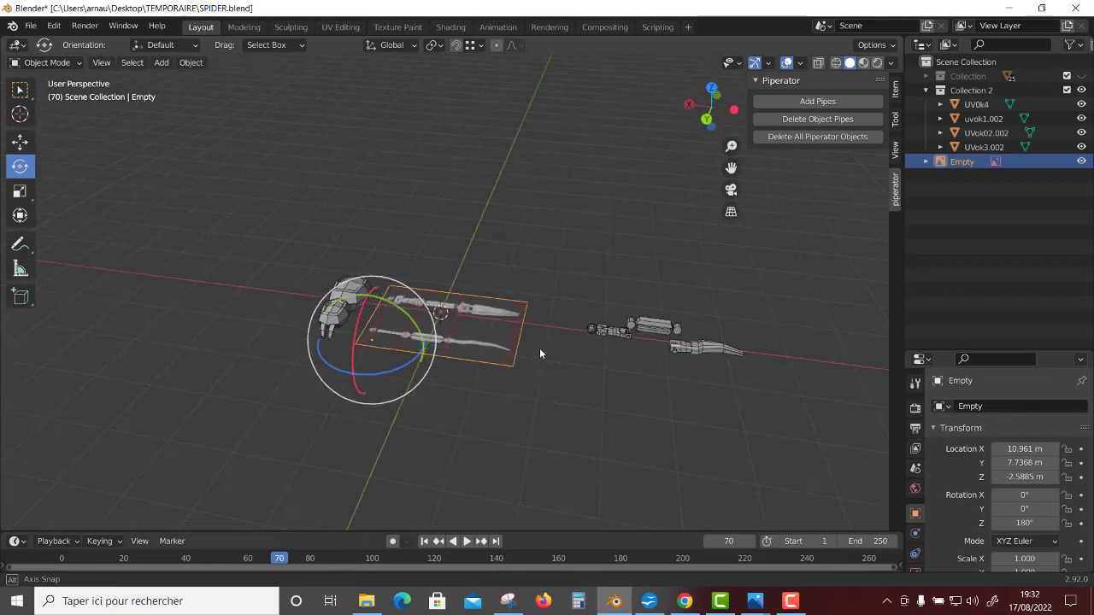
left_click_drag(363, 337, 361, 369)
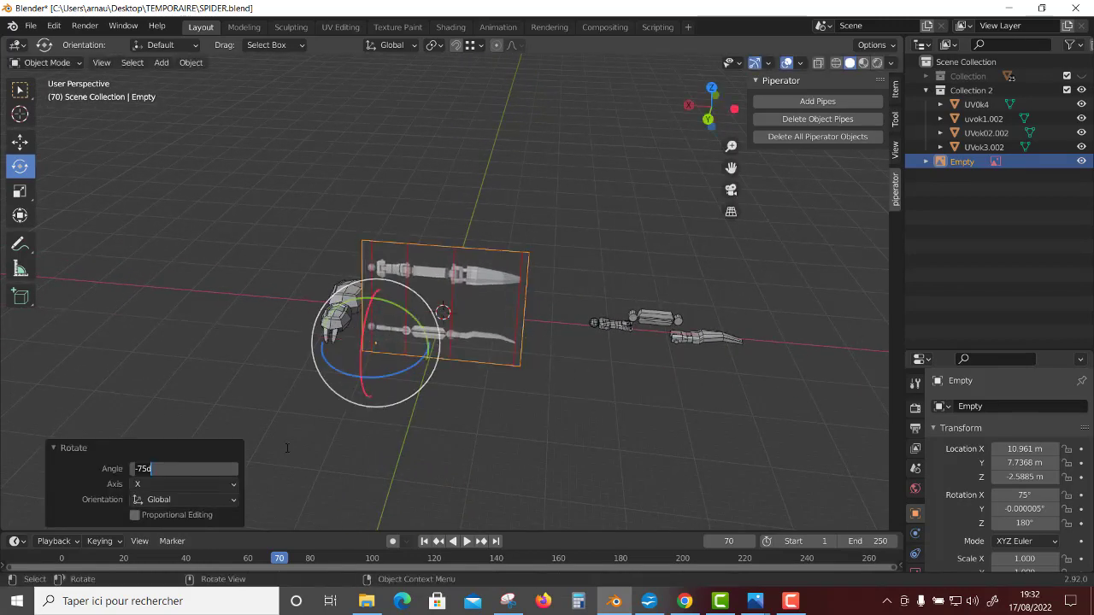
type("-90")
key("Return")
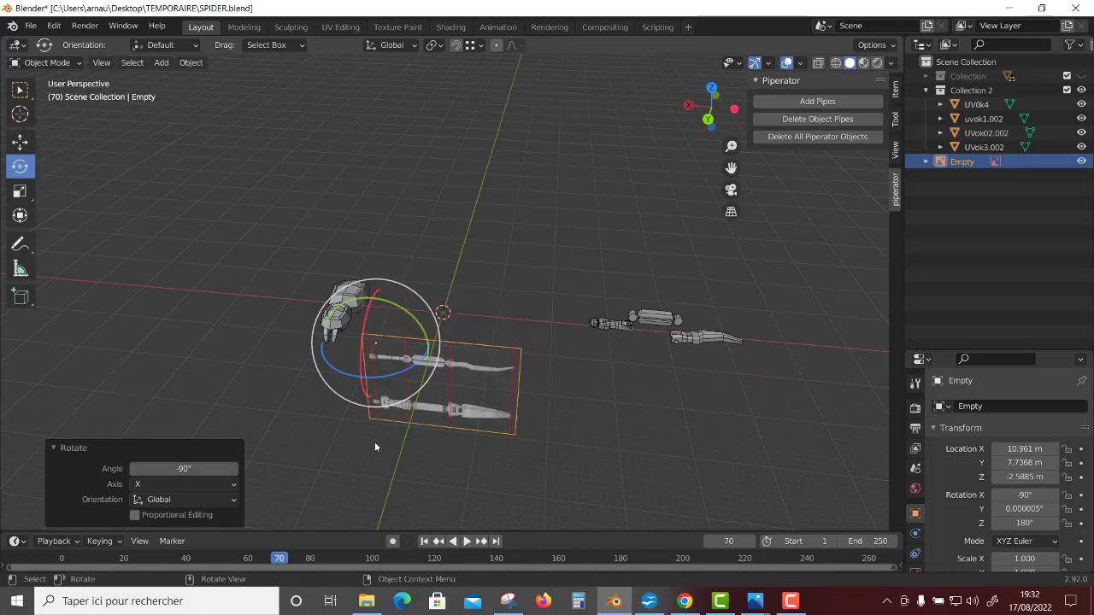
Flip the reference image 180° around X so it stands upright above the grid.
left_click_drag(765, 325, 589, 406)
mouse_move(590, 406)
middle_mouse_down()
mouse_move(609, 420)
mouse_move(379, 368)
middle_mouse_up()
left_click(378, 368)
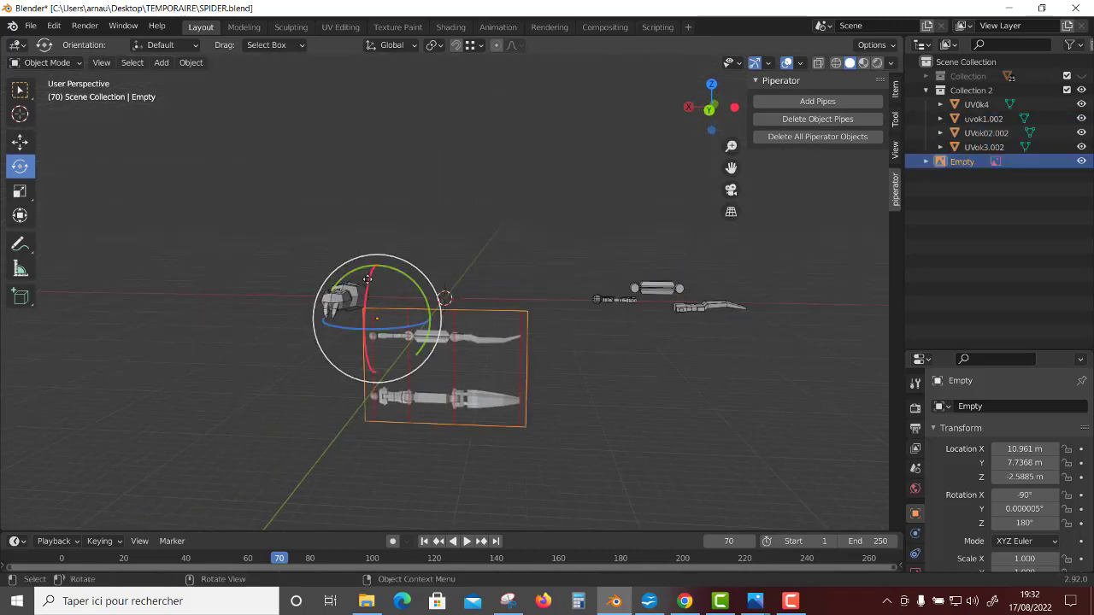
left_click_drag(373, 265, 383, 349)
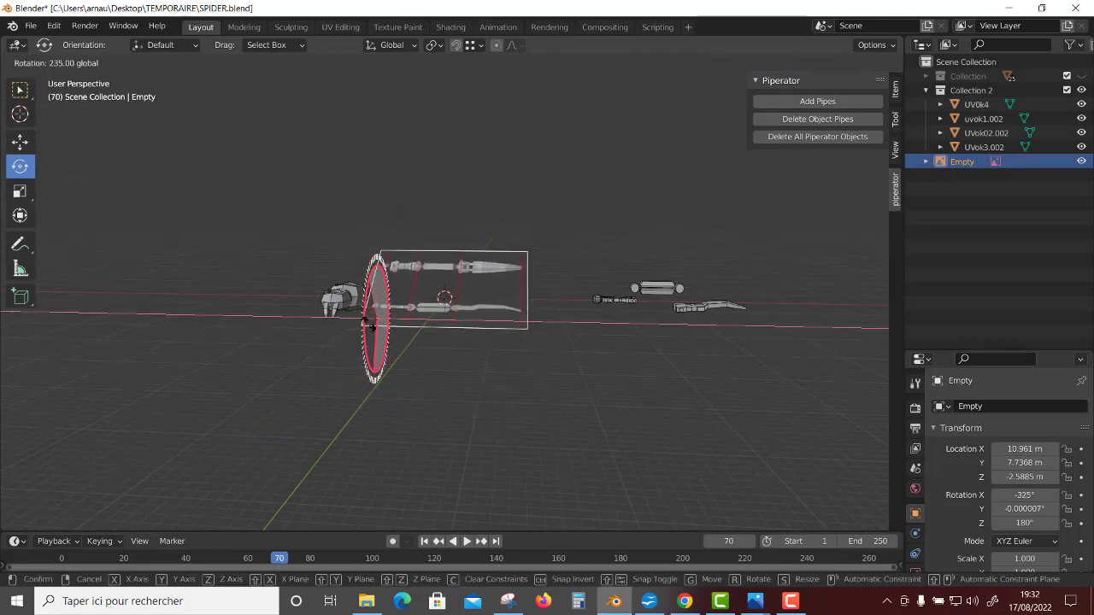
left_click_drag(383, 348, 381, 352)
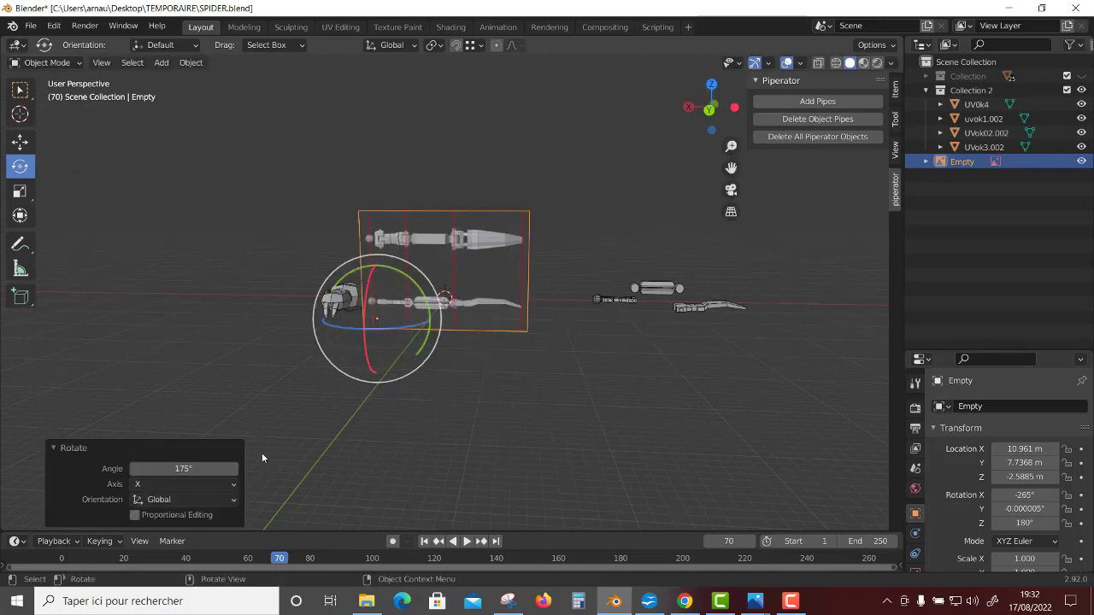
type("0")
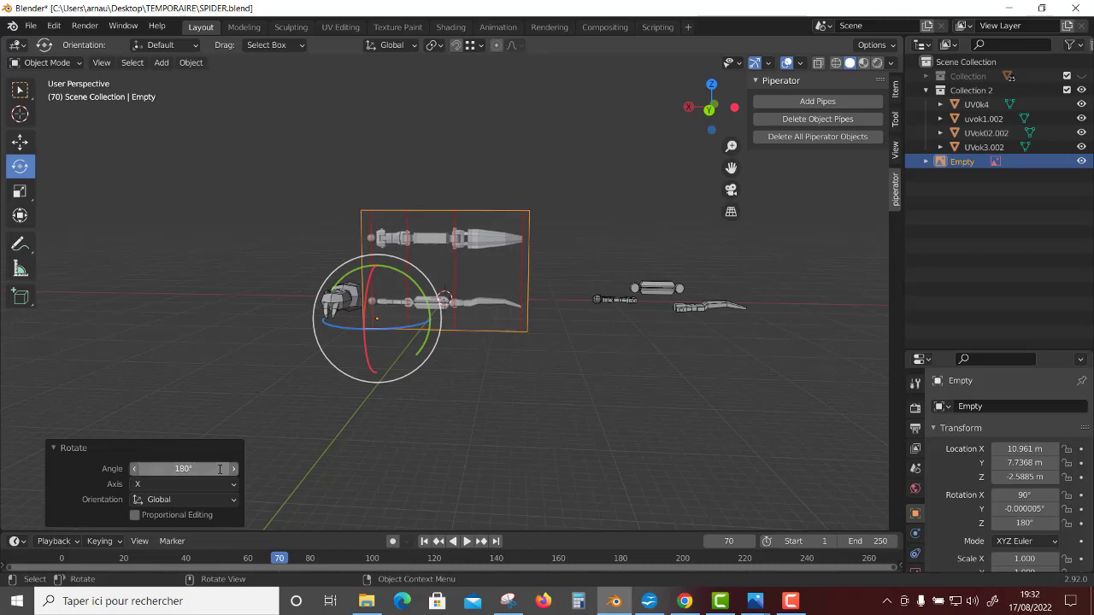
key("Return")
scroll(647, 372, "up", 2)
scroll(647, 372, "down", 1)
left_click_drag(824, 272, 598, 325)
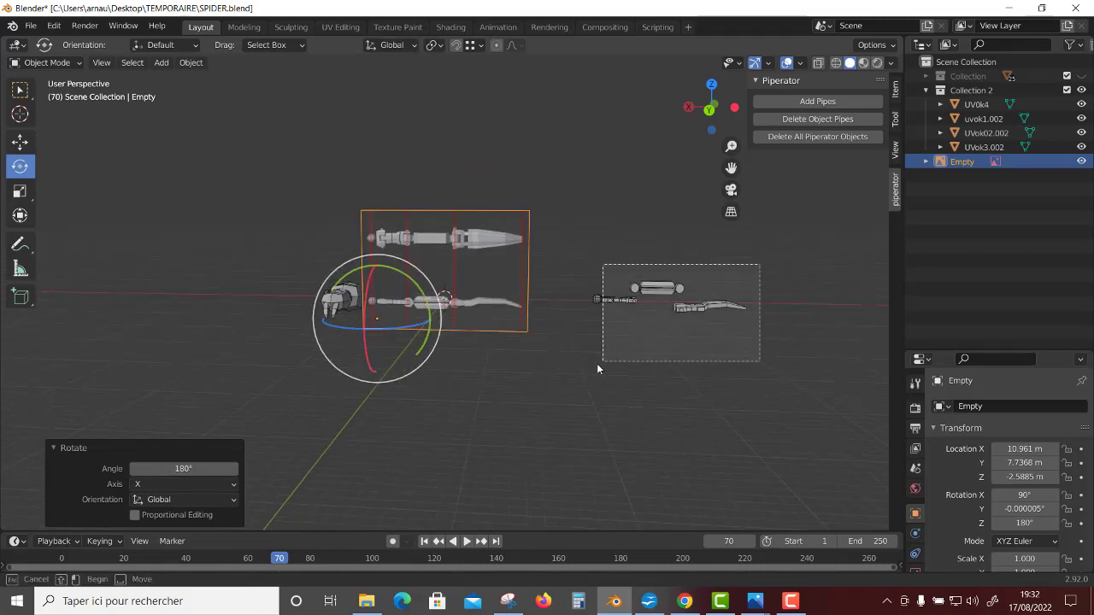
Shift the leg pieces left toward the reference and push the reference image 16.67 m back along Y.
mouse_move(533, 408)
middle_mouse_down("alt")
mouse_move(564, 373)
mouse_move(639, 436)
middle_mouse_up("alt")
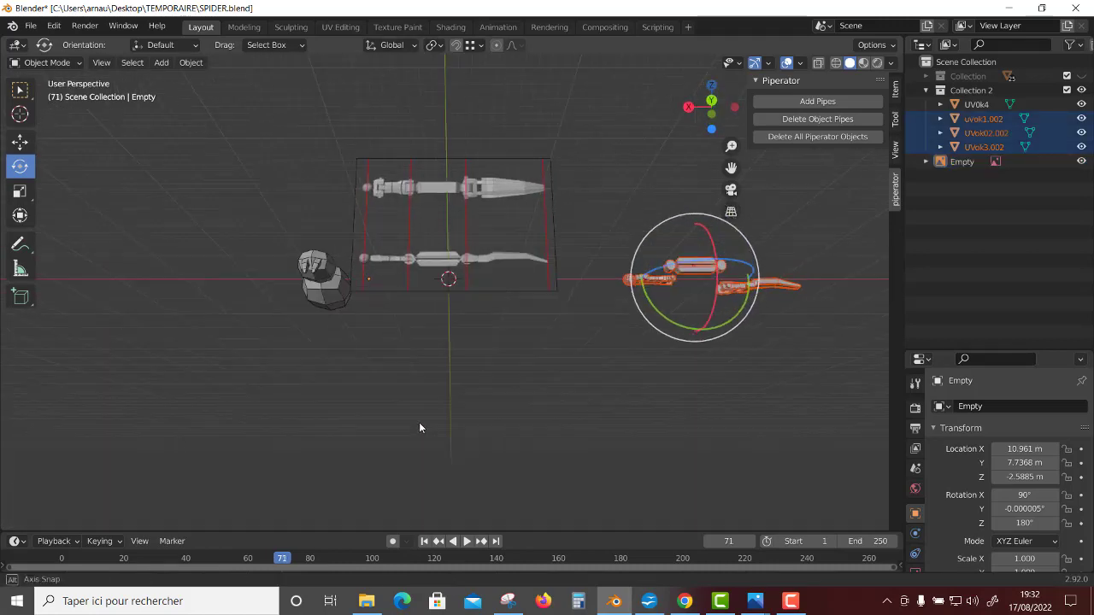
key("shift+space")
key("g")
left_click_drag(615, 294, 563, 263)
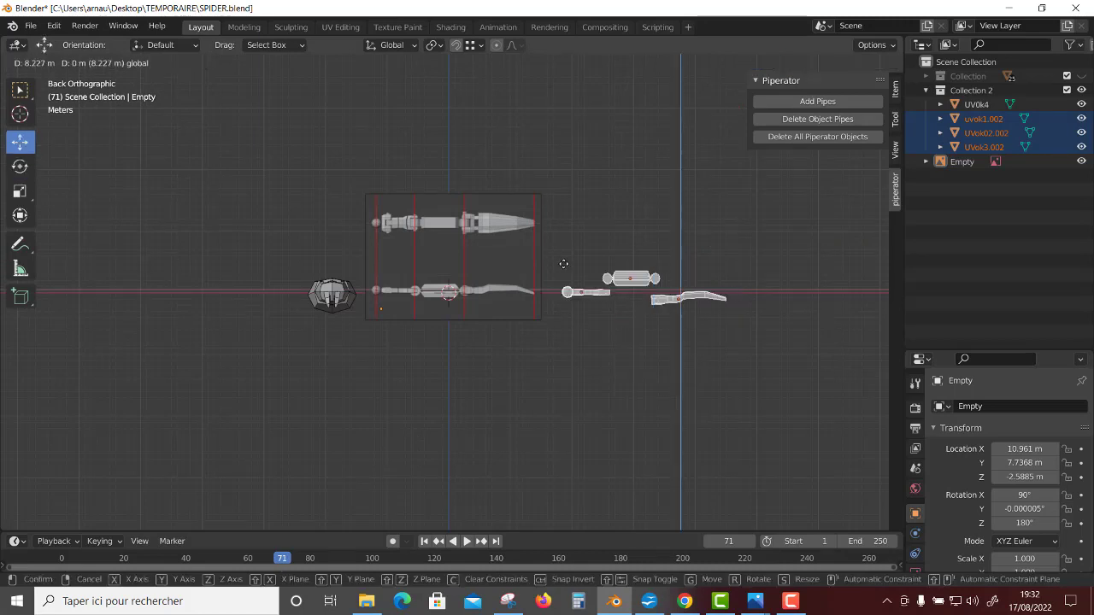
left_click(424, 259)
middle_click_drag(752, 378, 631, 408)
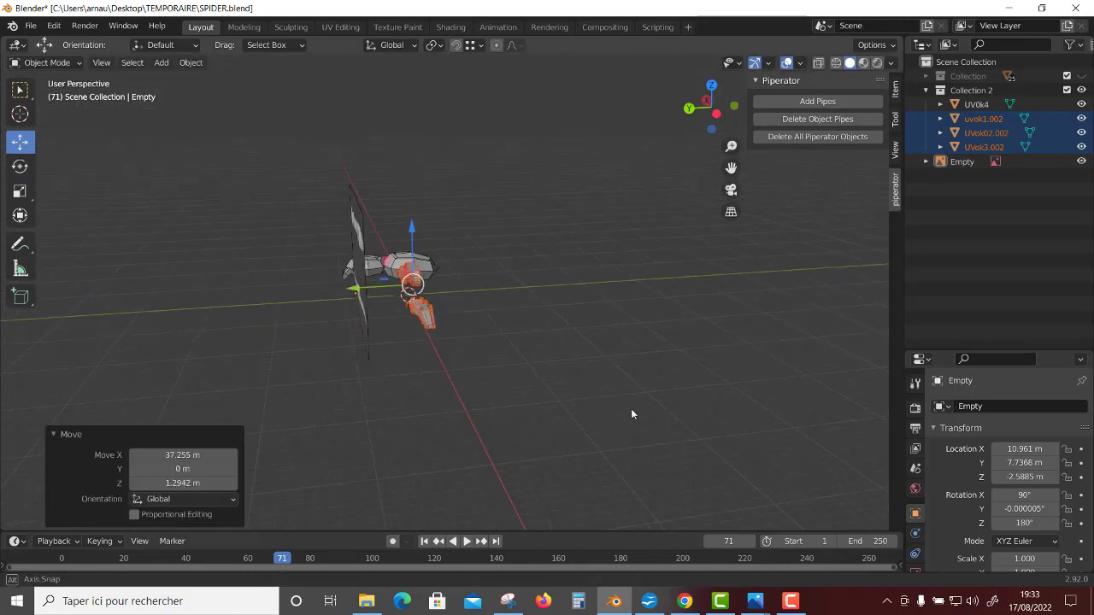
left_click(365, 333)
left_click_drag(289, 307, 401, 295)
Move the ball-and-rod arm, middle body and curved leg pieces down onto the lower leg.
mouse_move(401, 295)
middle_mouse_down()
mouse_move(470, 412)
mouse_move(444, 318)
middle_mouse_up()
scroll(445, 318, "up", 3)
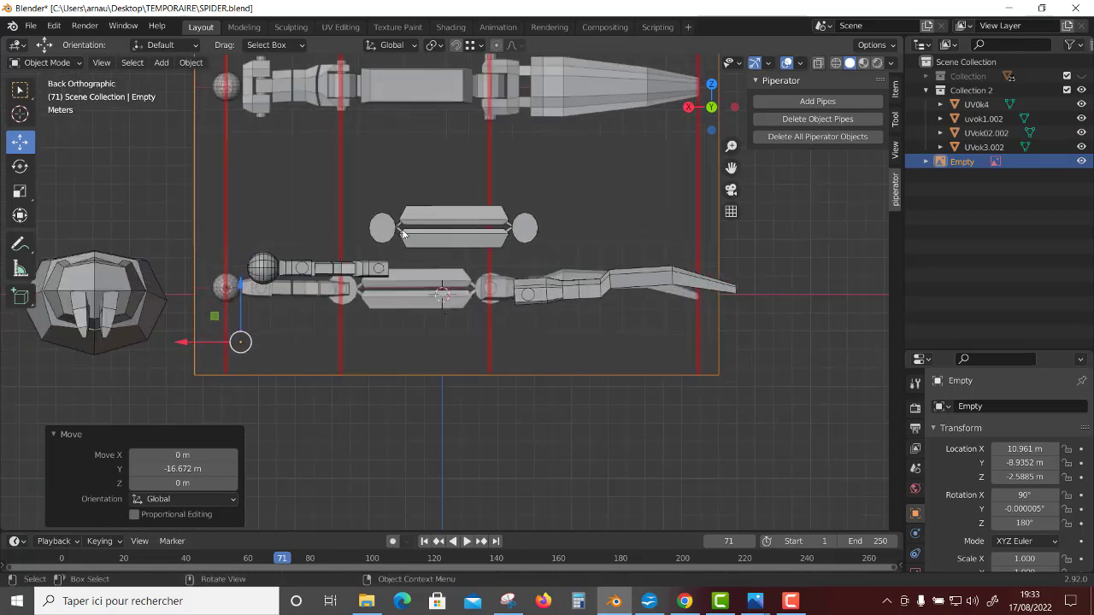
left_click(309, 269)
left_click(453, 230, "shift")
left_click(557, 295, "shift")
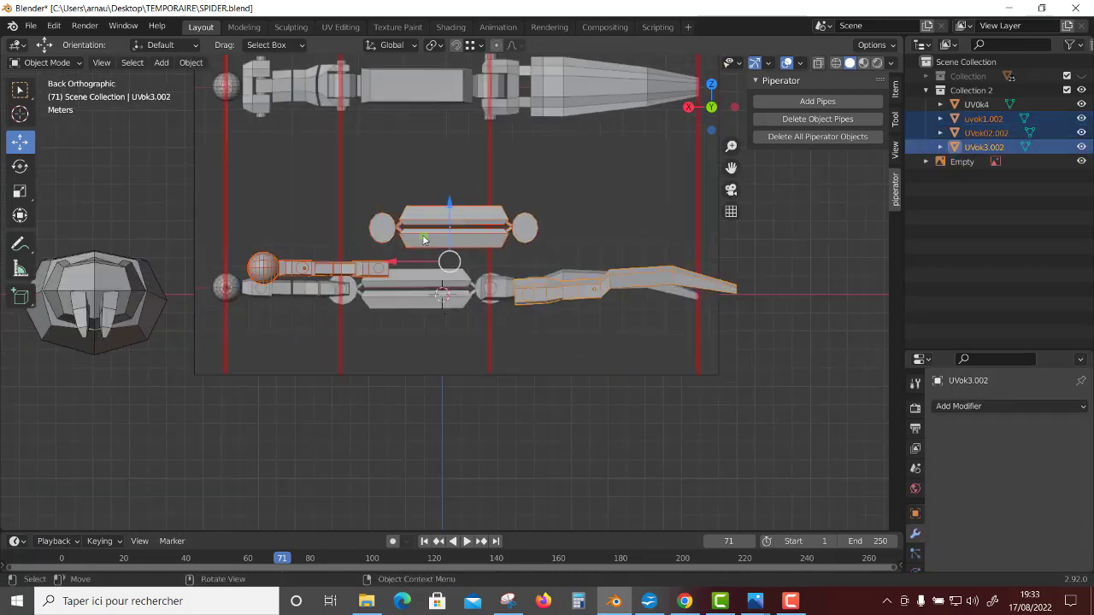
left_click_drag(423, 239, 382, 256)
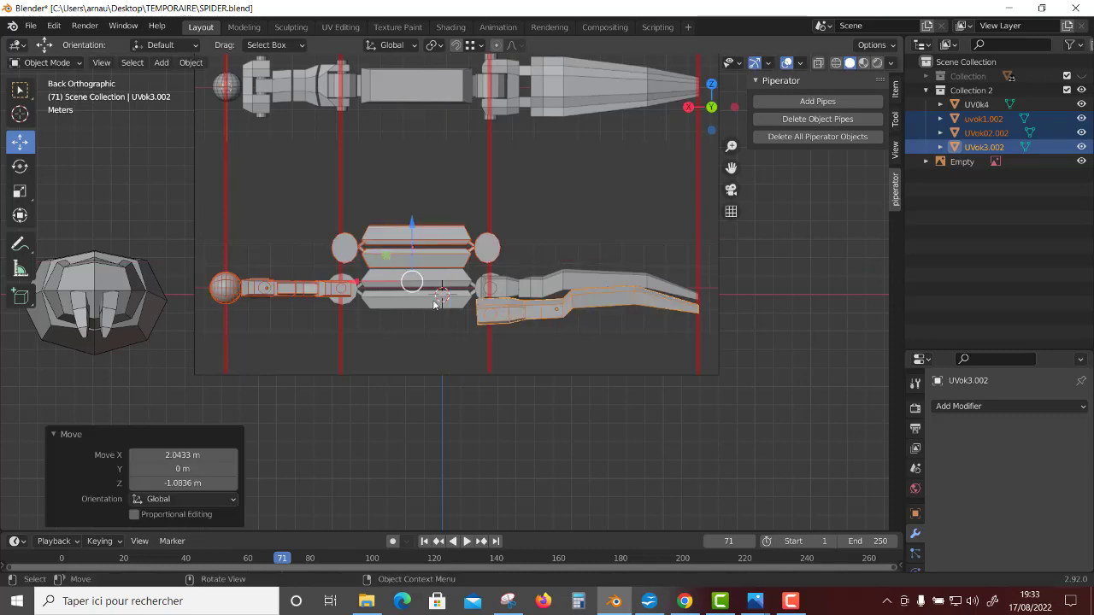
Lower the claw and its neighbouring leg piece slightly.
left_click(312, 293, "shift")
left_click(312, 292, "shift")
left_click(489, 246, "shift")
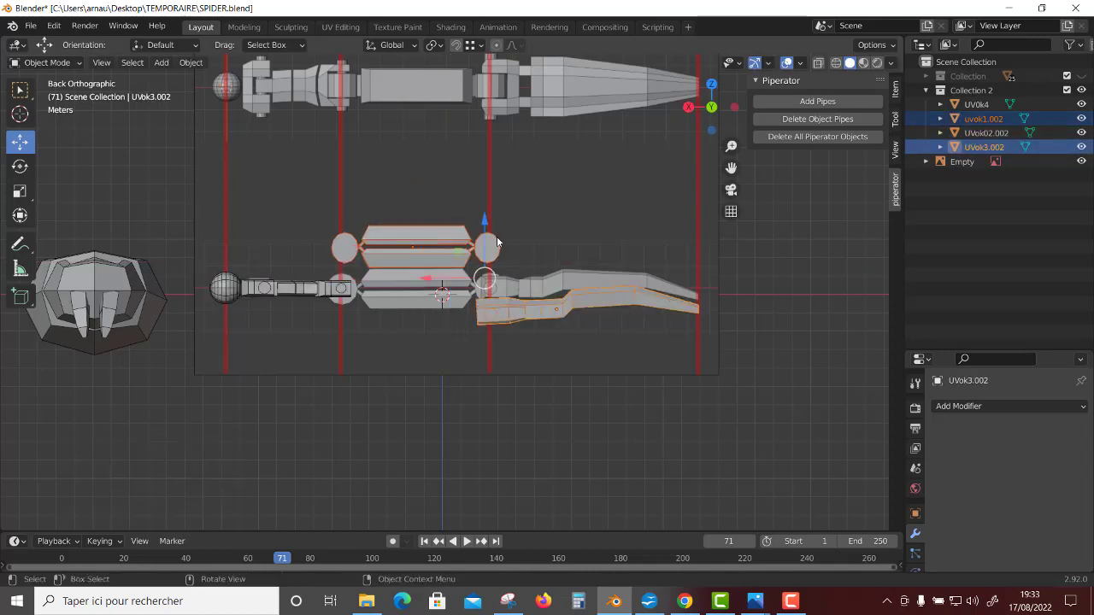
left_click_drag(485, 223, 496, 260)
Raise the UVok3.002 claw in line with the arm, tilt it −3.56° on Y, and nudge it down.
left_click(530, 355)
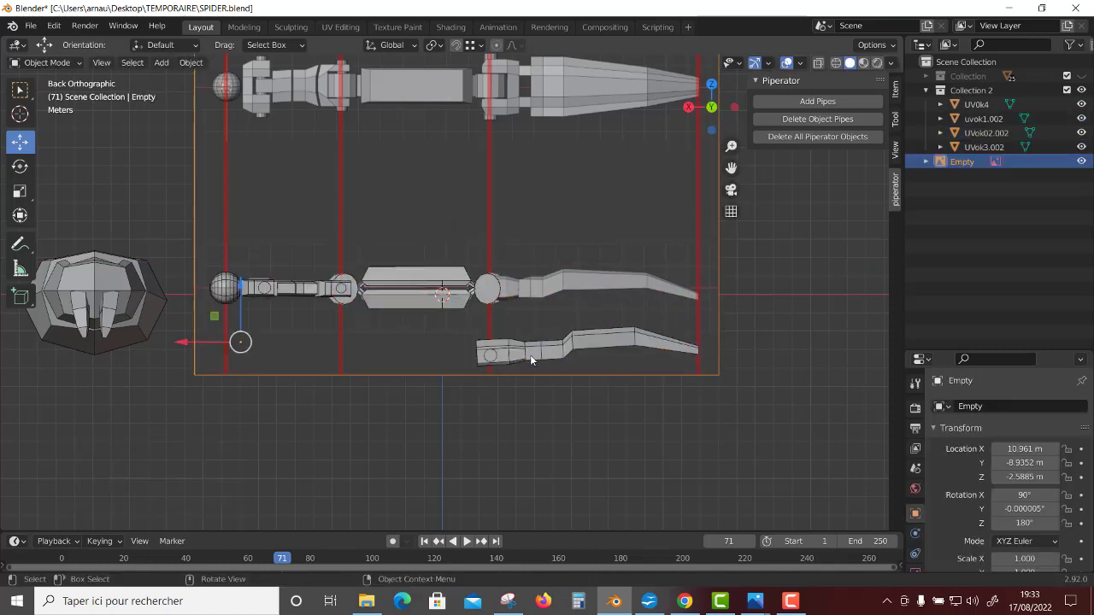
left_click(530, 346)
left_click_drag(556, 299, 553, 229)
key("shift+space")
left_click(564, 264)
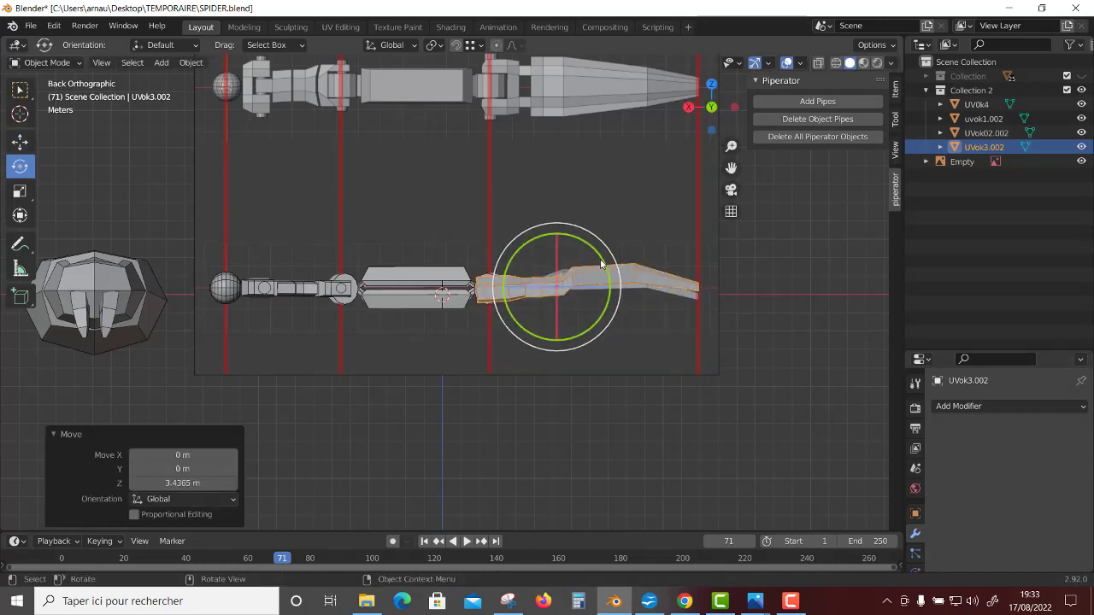
left_click_drag(605, 268, 606, 276)
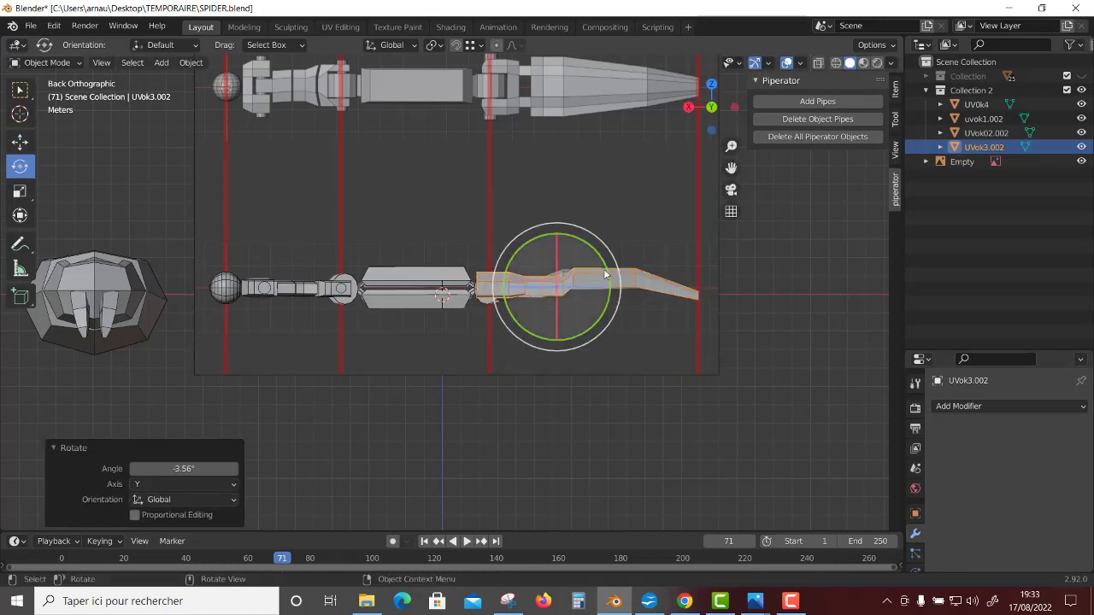
key("shift+space")
left_click(569, 254)
left_click_drag(562, 236, 555, 237)
Delete the old reference image Empty.
mouse_move(615, 435)
middle_mouse_down()
mouse_move(653, 389)
mouse_move(542, 228)
middle_mouse_up()
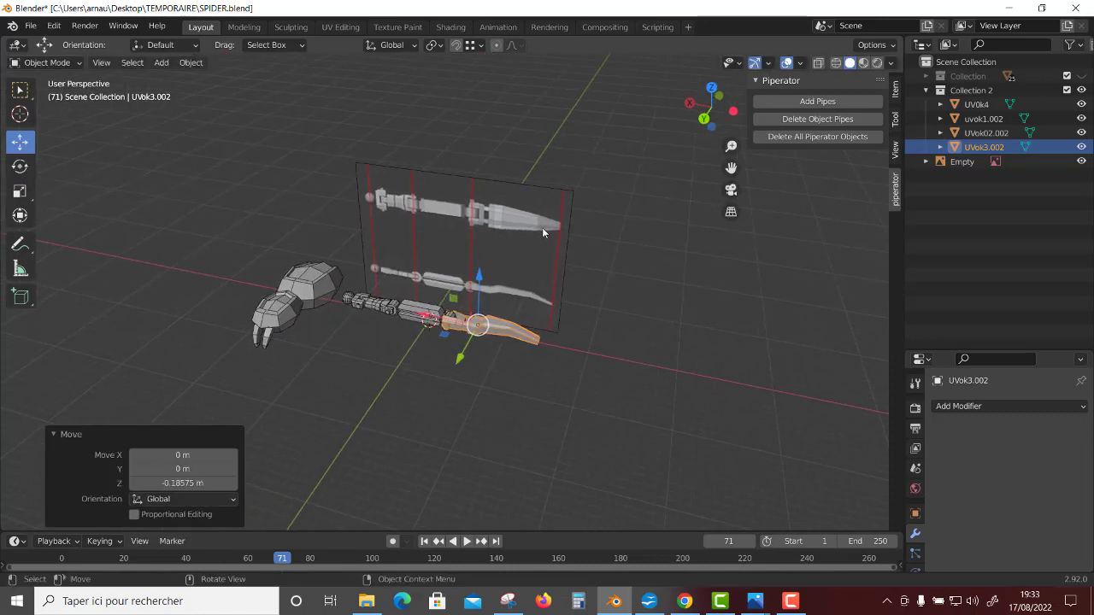
left_click(542, 227)
key("x")
left_click(542, 374)
middle_click_drag(538, 377, 492, 416)
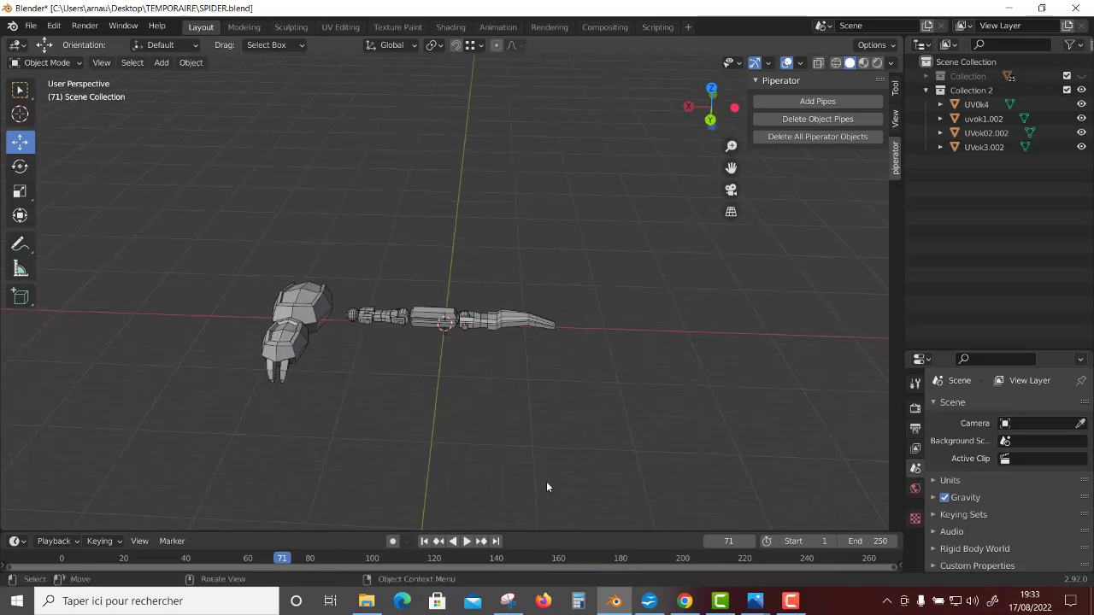
Snip the CapturePatteCote2 bent-leg picture shown in Photos with Snipping Tool.
left_click(516, 603)
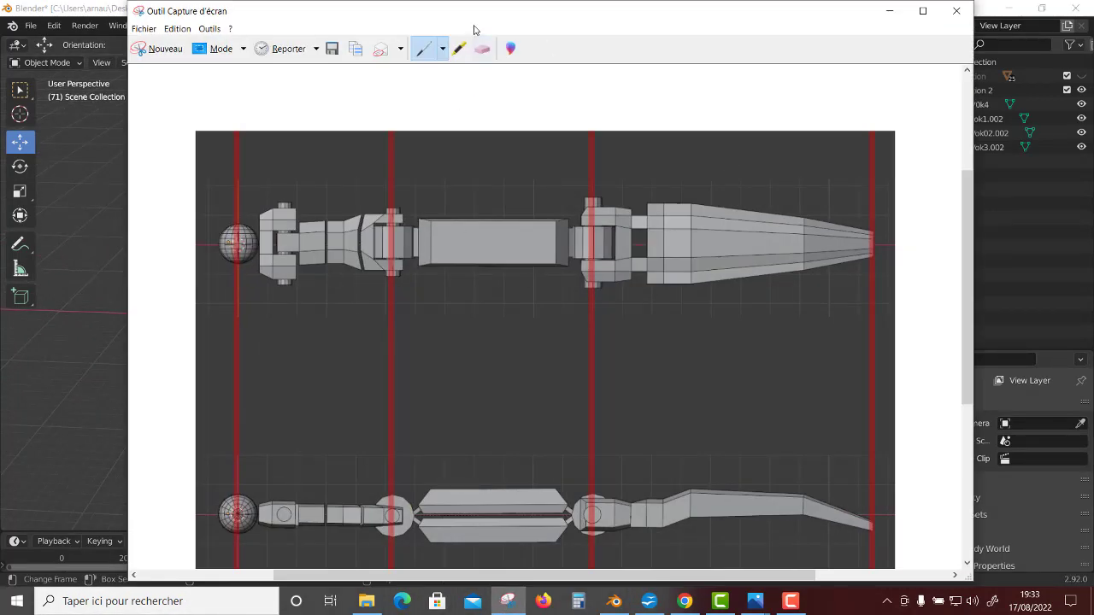
mouse_move(475, 30)
left_mouse_down()
mouse_move(486, 78)
mouse_move(481, 68)
left_mouse_up()
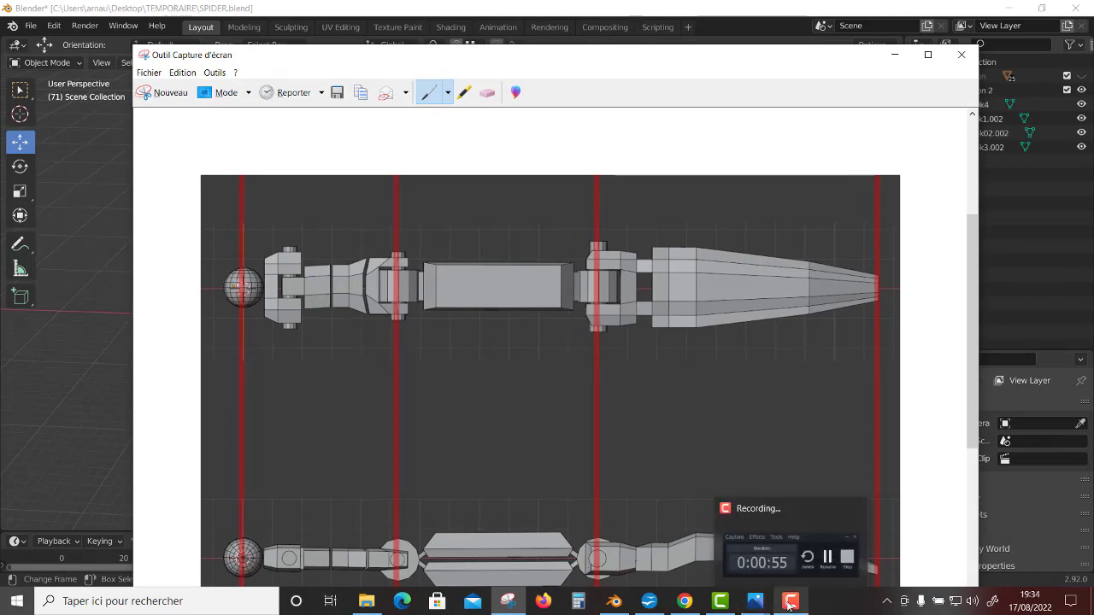
mouse_move(508, 600)
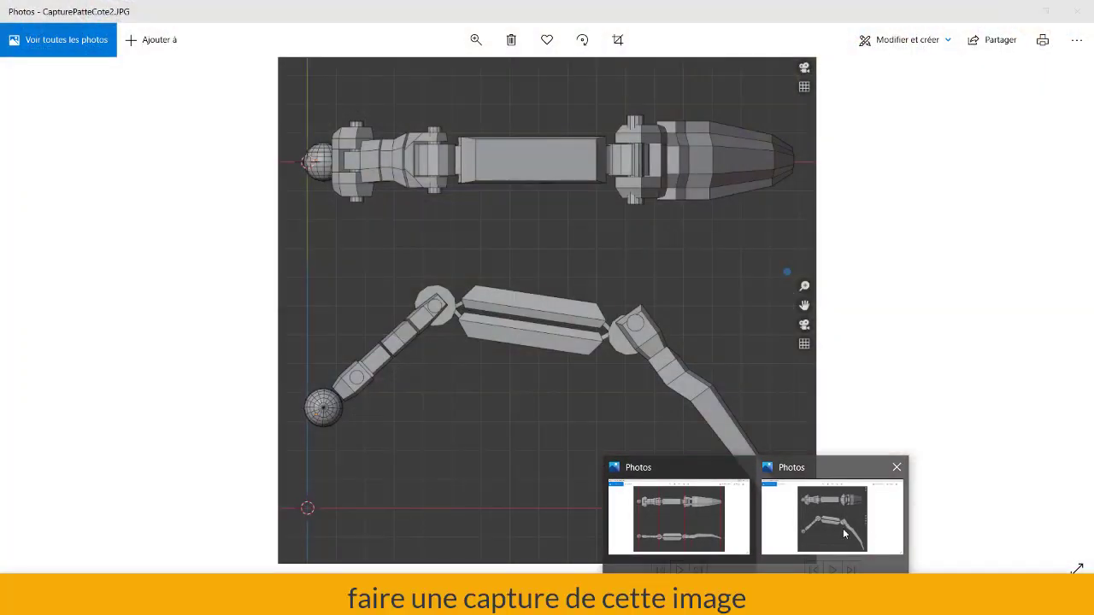
left_click(845, 533)
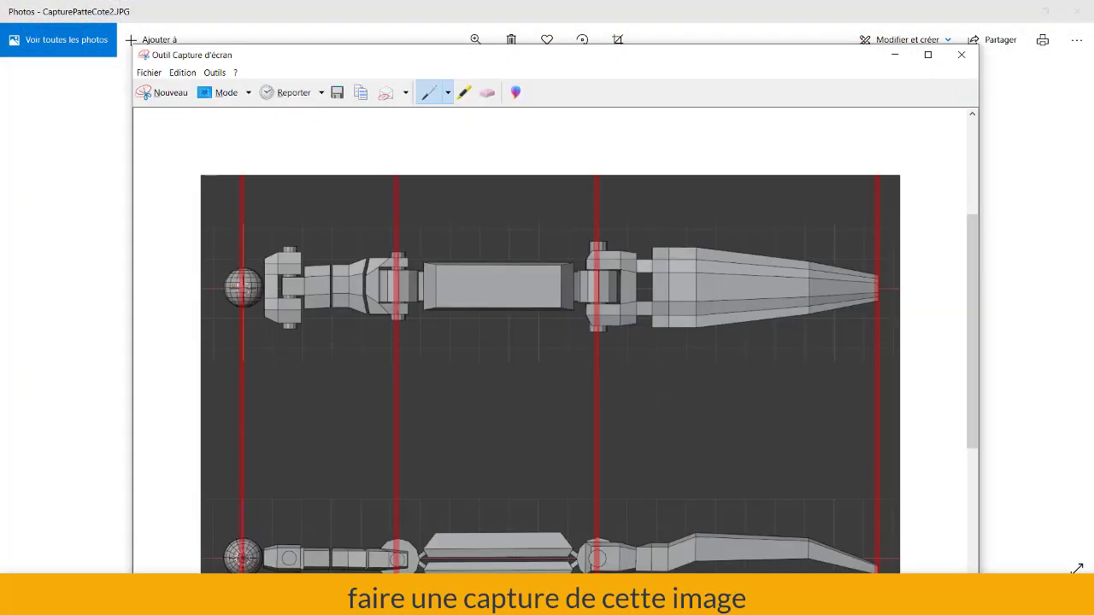
left_click(179, 96)
left_click_drag(275, 56, 820, 566)
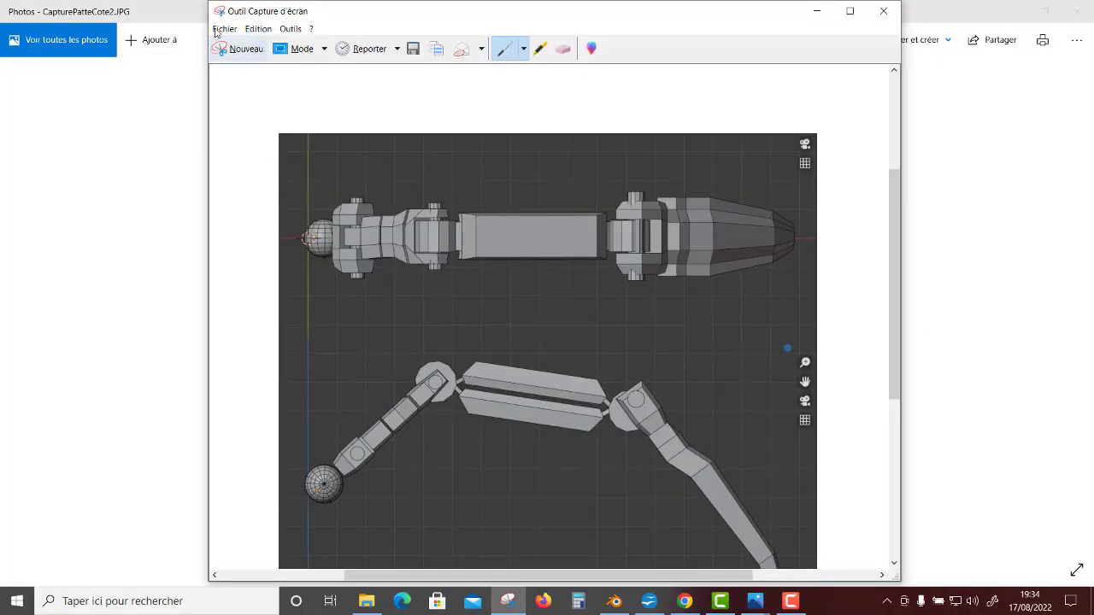
Open the capture's Fichier menu, then minimize Snipping Tool and Photos to return to Blender.
left_click(224, 29)
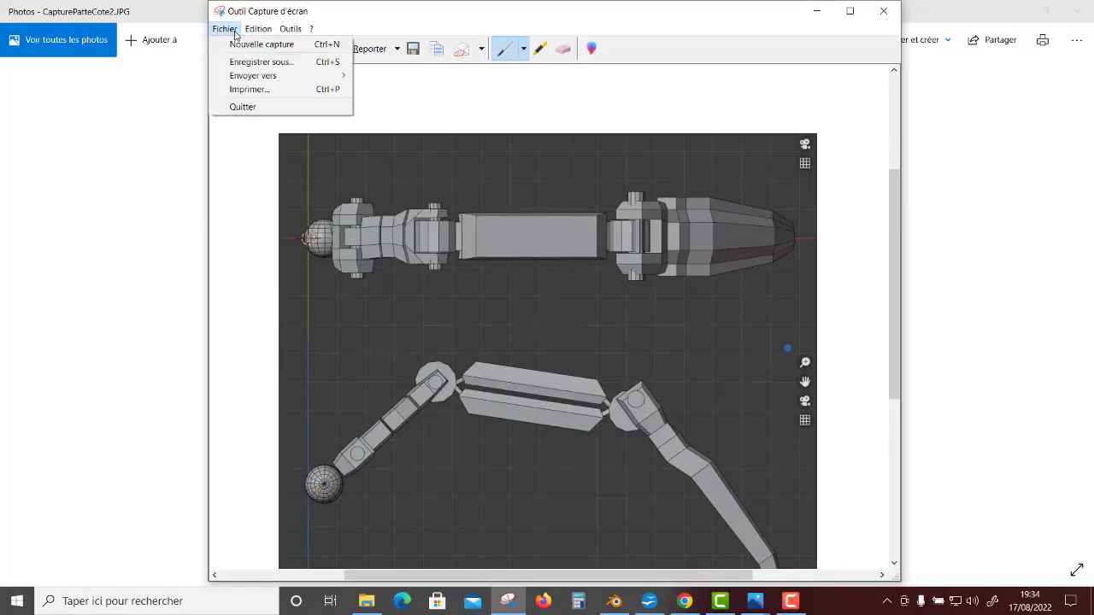
left_click(816, 11)
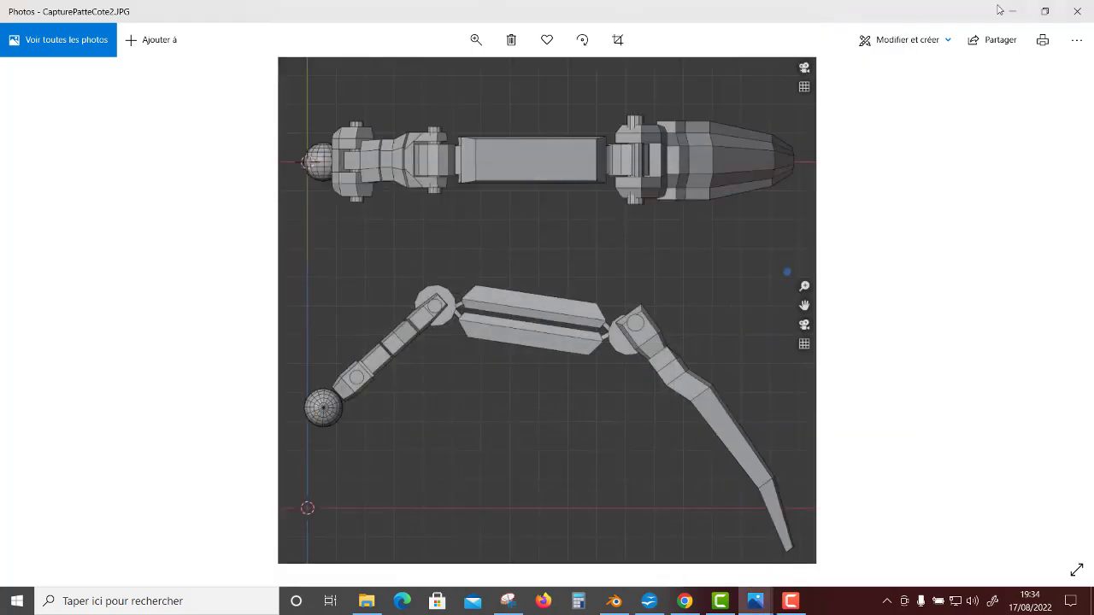
left_click(1012, 11)
mouse_move(597, 352)
middle_mouse_down("alt")
mouse_move(592, 306)
mouse_move(610, 274)
middle_mouse_up("alt")
Drop CapturePatteCote2 from the SPIDER folder into the viewport as a reference image.
left_click(366, 601)
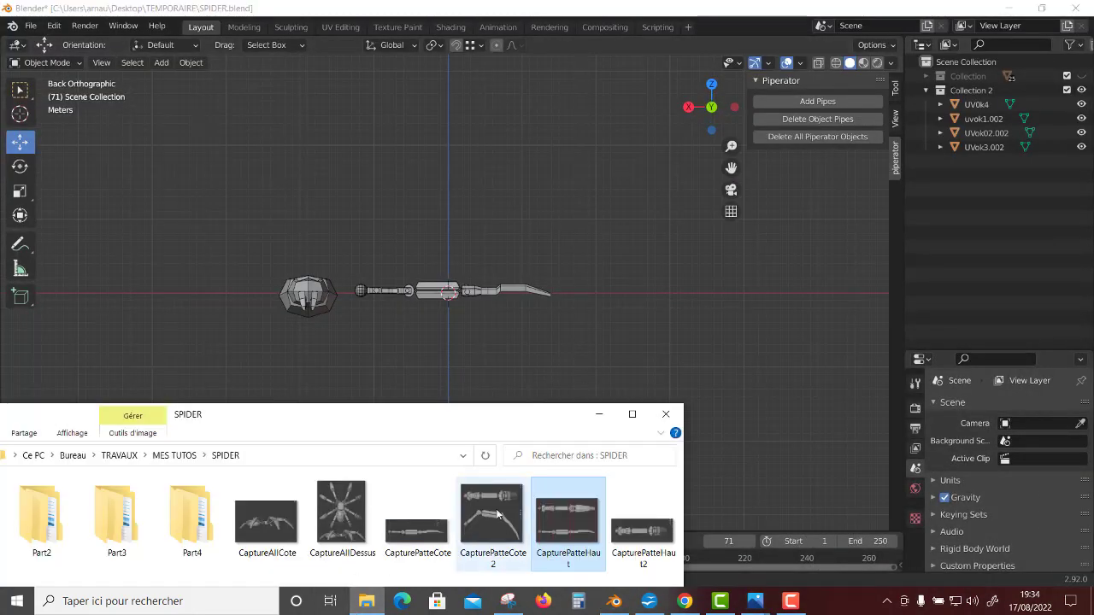
mouse_move(493, 512)
left_mouse_down()
mouse_move(475, 342)
mouse_move(472, 365)
left_mouse_up()
scroll(475, 366, "up", 2)
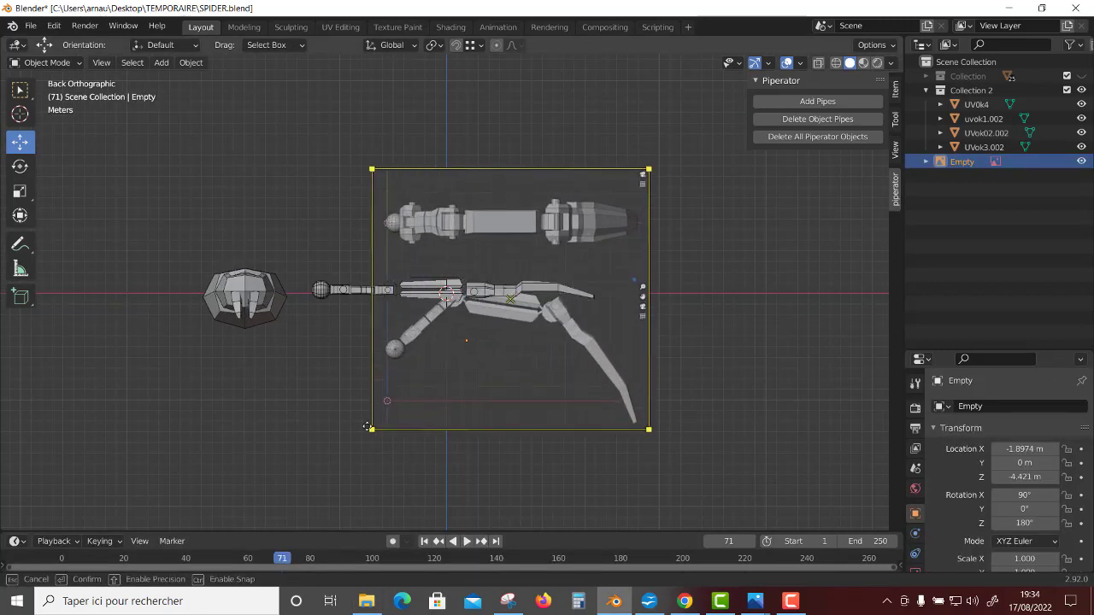
left_click(416, 438)
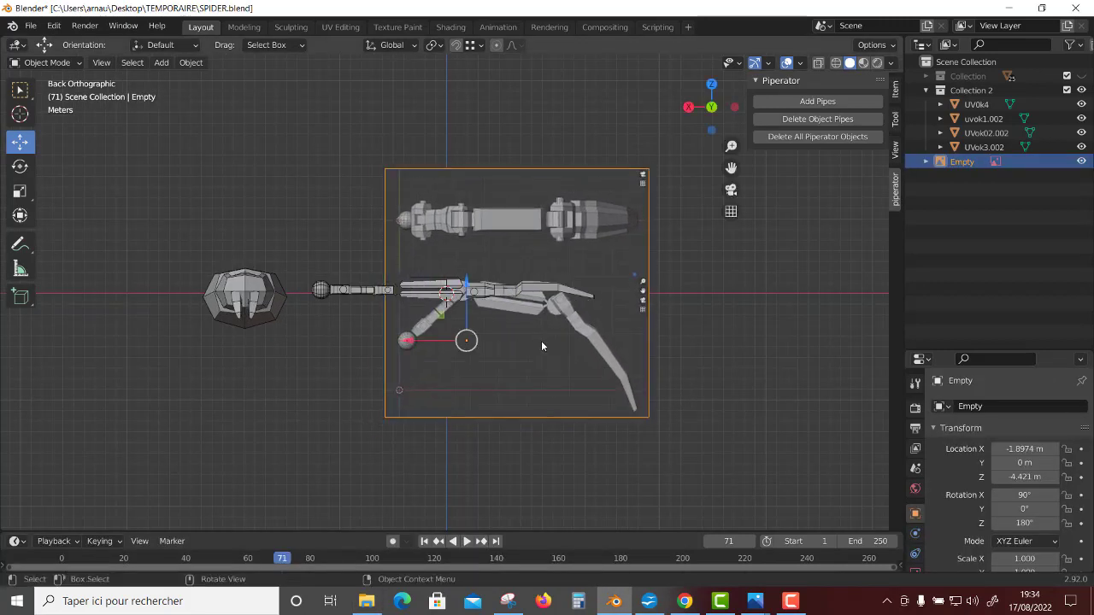
Shrink the image and place it behind the leg at X 2.3824, Y −6.8819, Z −1.2647 m.
key("g")
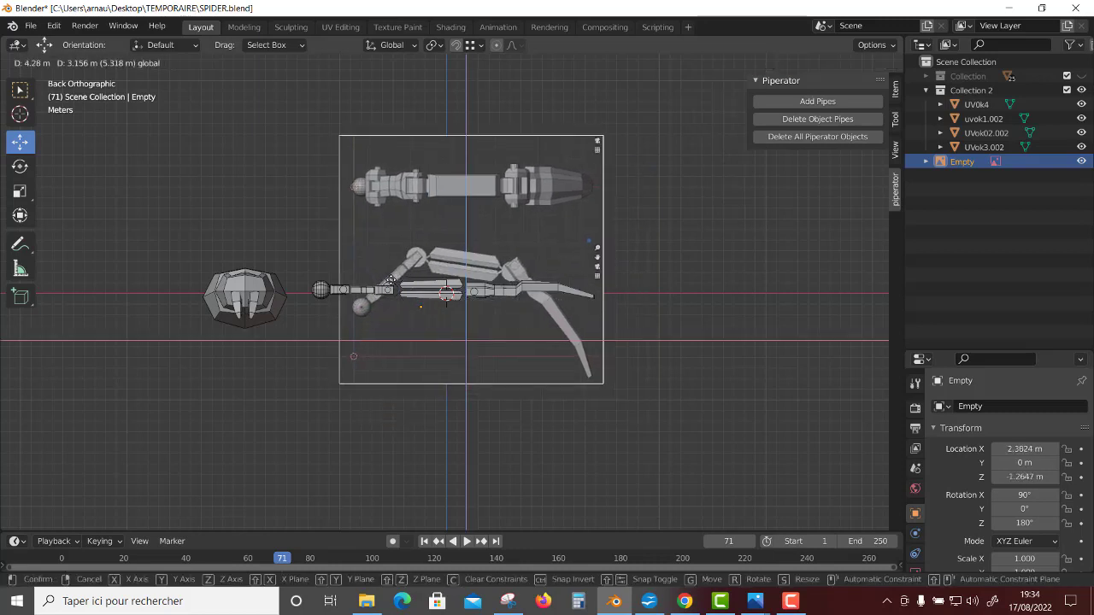
left_click(391, 281)
scroll(568, 333, "up", 3)
left_click_drag(713, 451, 647, 388)
middle_click_drag(477, 230, 529, 386)
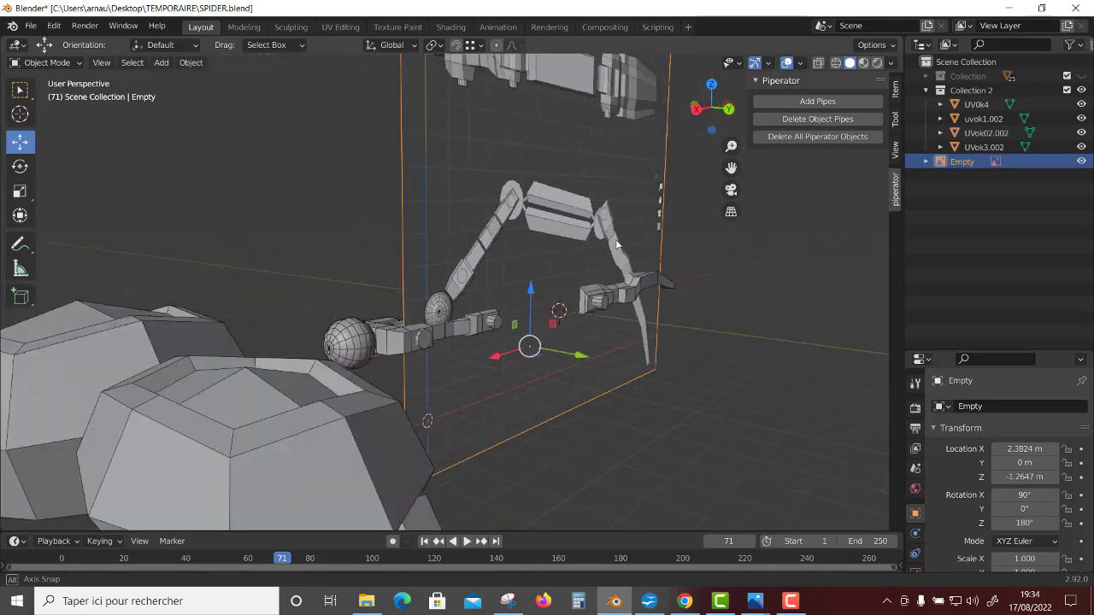
left_click_drag(529, 386, 513, 402)
key("ctrl+KP_1")
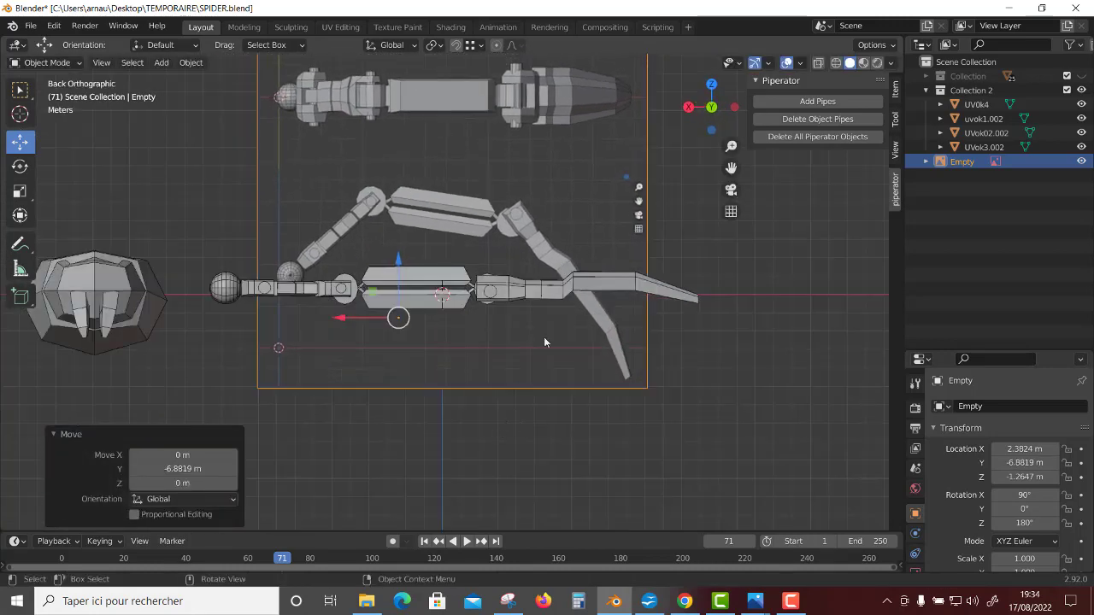
left_click(546, 294)
Rotate the selected body and arm leg pieces about 41° and lift them up.
left_click(410, 300, "shift")
left_click(287, 287, "shift")
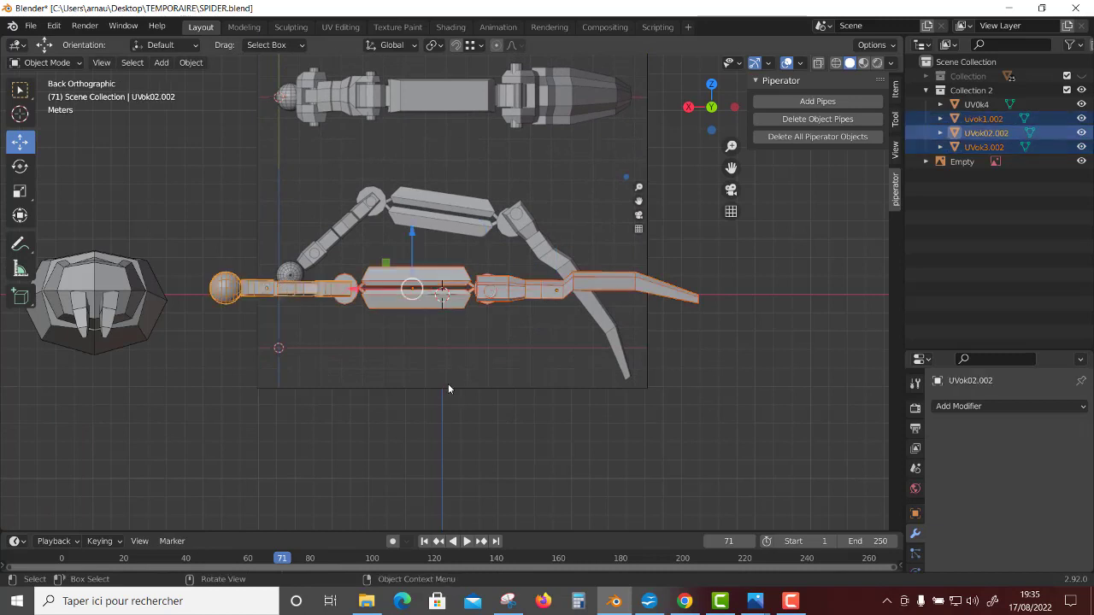
key("shift+space")
key("r")
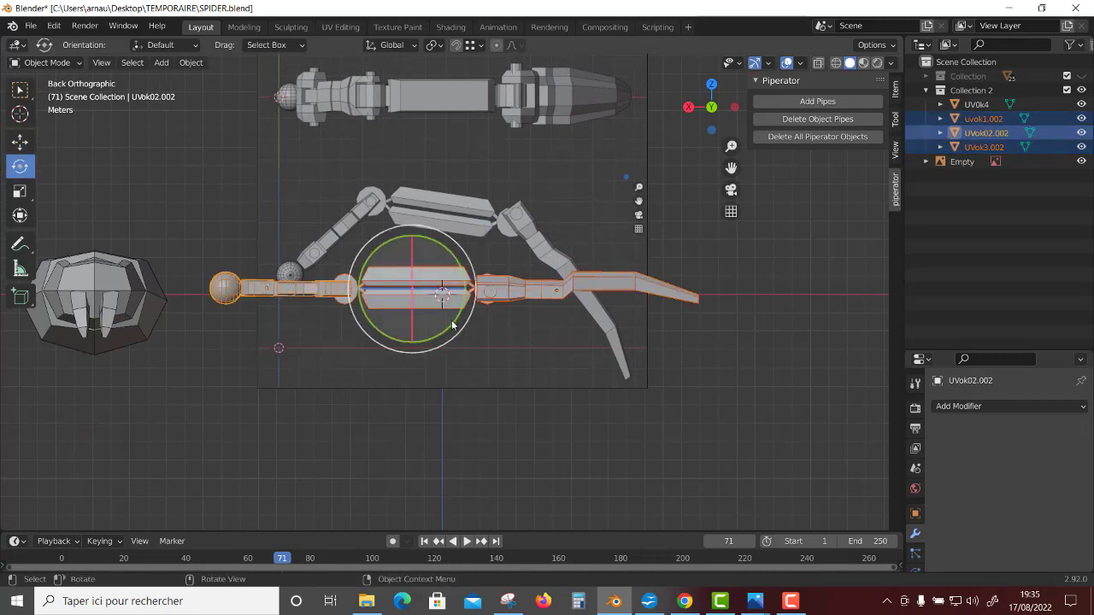
left_click_drag(454, 325, 475, 294)
key("shift+space")
key("g")
mouse_move(387, 280)
left_mouse_down()
mouse_move(408, 140)
mouse_move(456, 151)
mouse_move(399, 134)
mouse_move(408, 148)
left_mouse_up()
Shrink the leg pieces slightly, position them over the reference leg, and rotate to match.
key("shift+space")
key("s")
key("shift+space")
key("g")
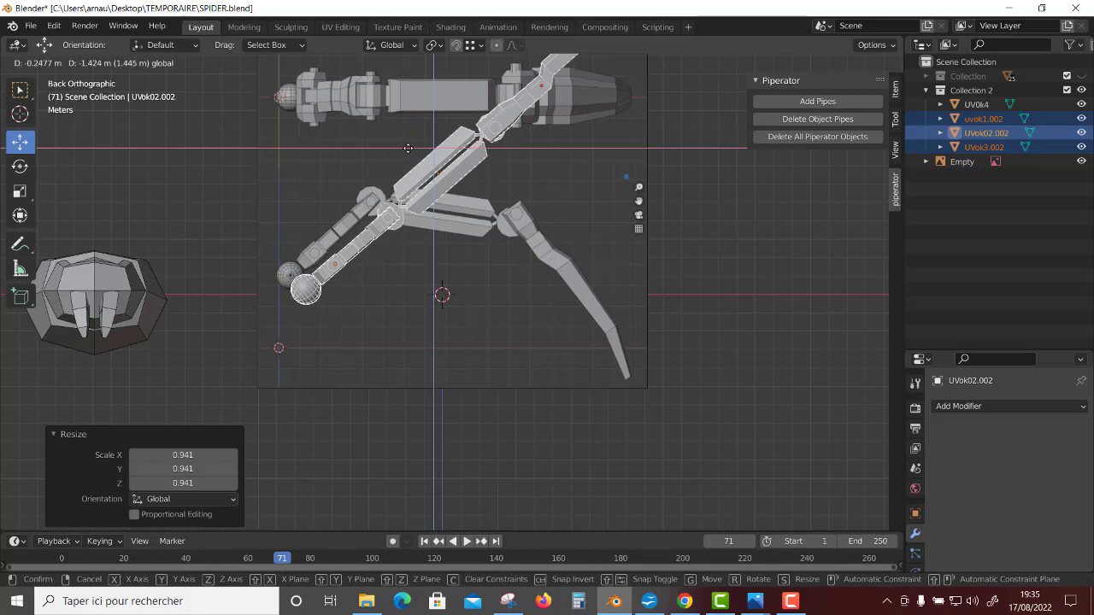
left_click_drag(408, 148, 466, 200)
key("shift+space")
key("r")
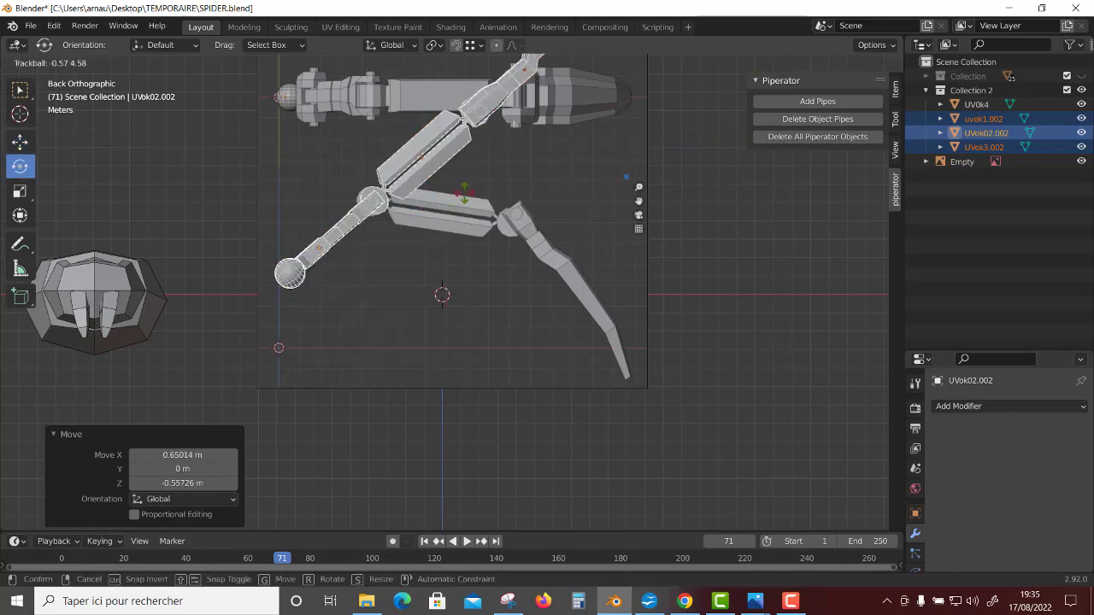
key("ctrl+z")
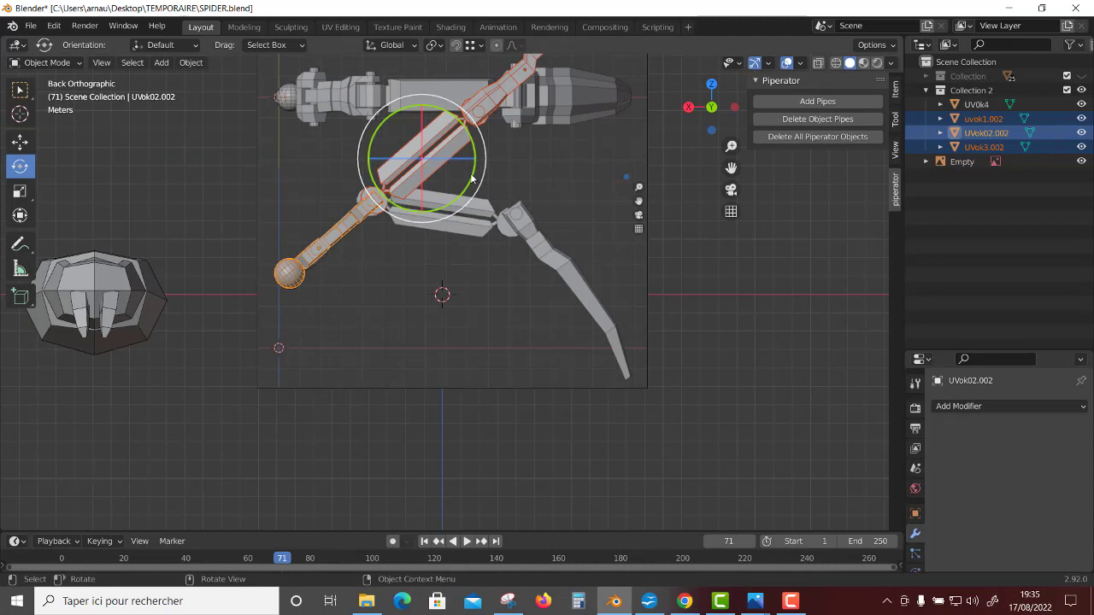
left_click_drag(470, 184, 390, 124)
key("shift+space")
key("g")
Rotate and reposition the lower leg and claw pieces twice to fit the reference.
left_click(452, 150, "shift")
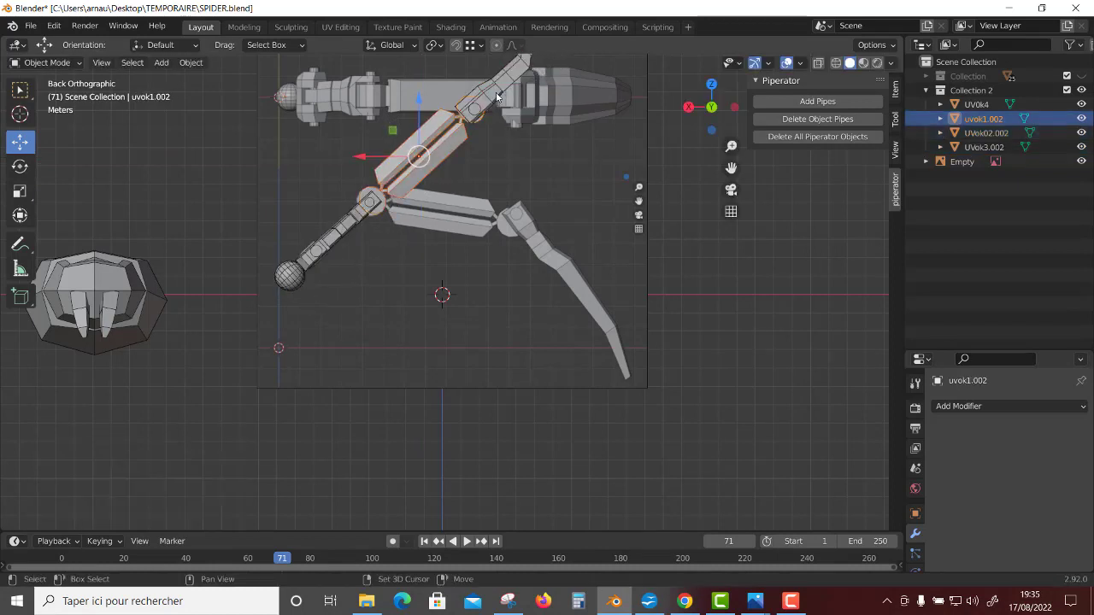
key("shift+space")
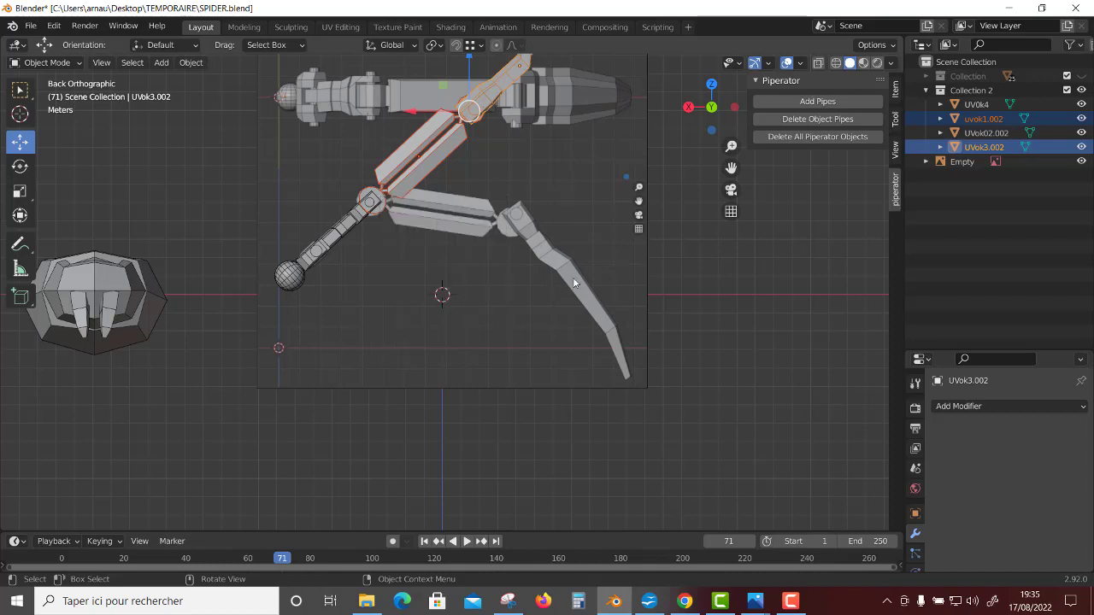
key("r")
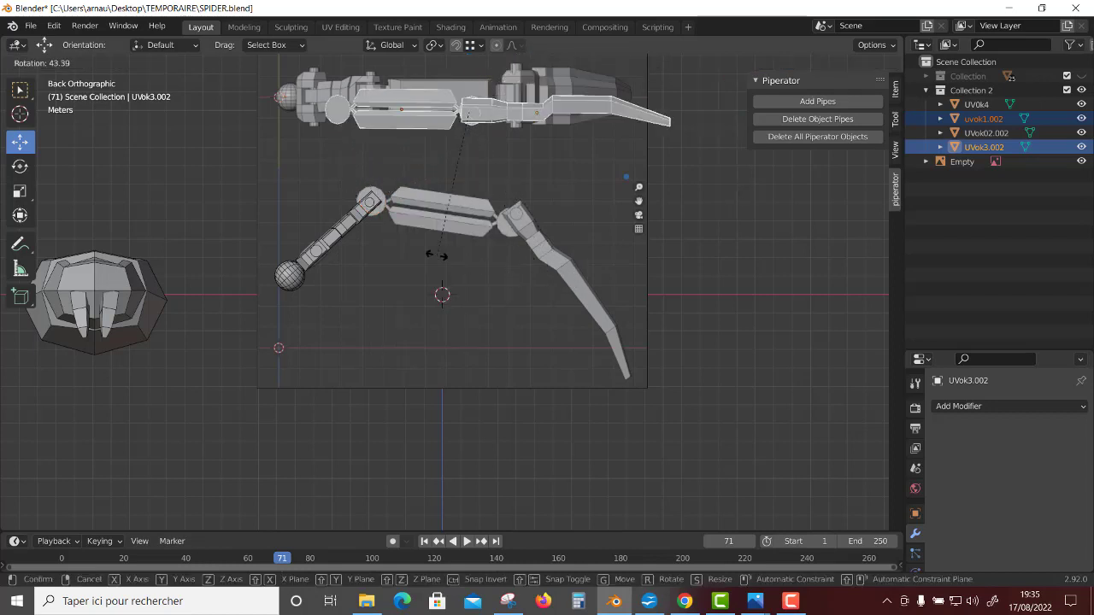
left_click(412, 241)
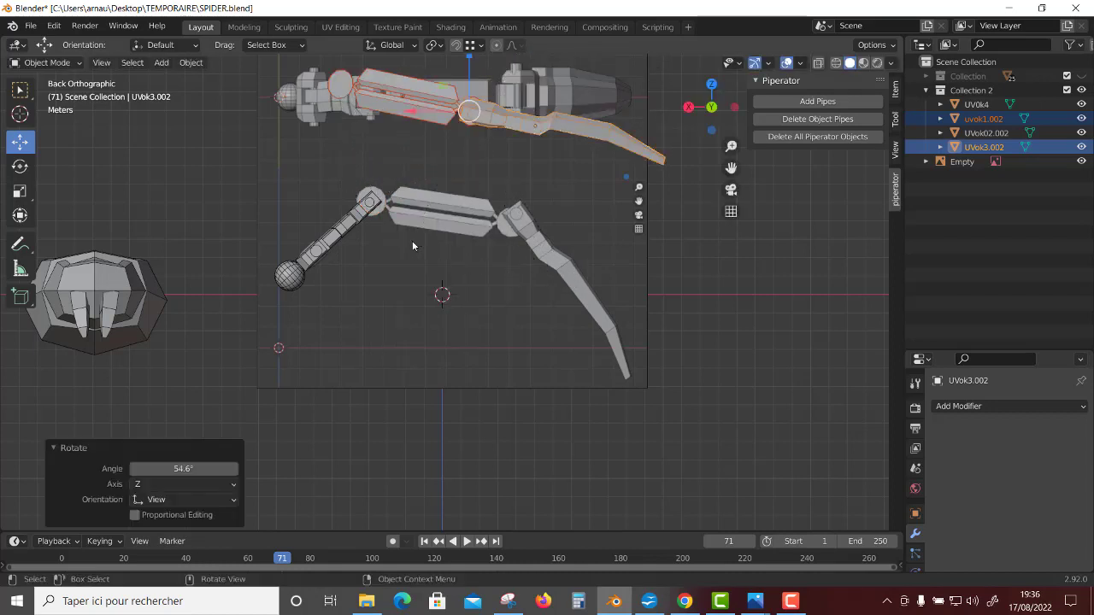
key("g")
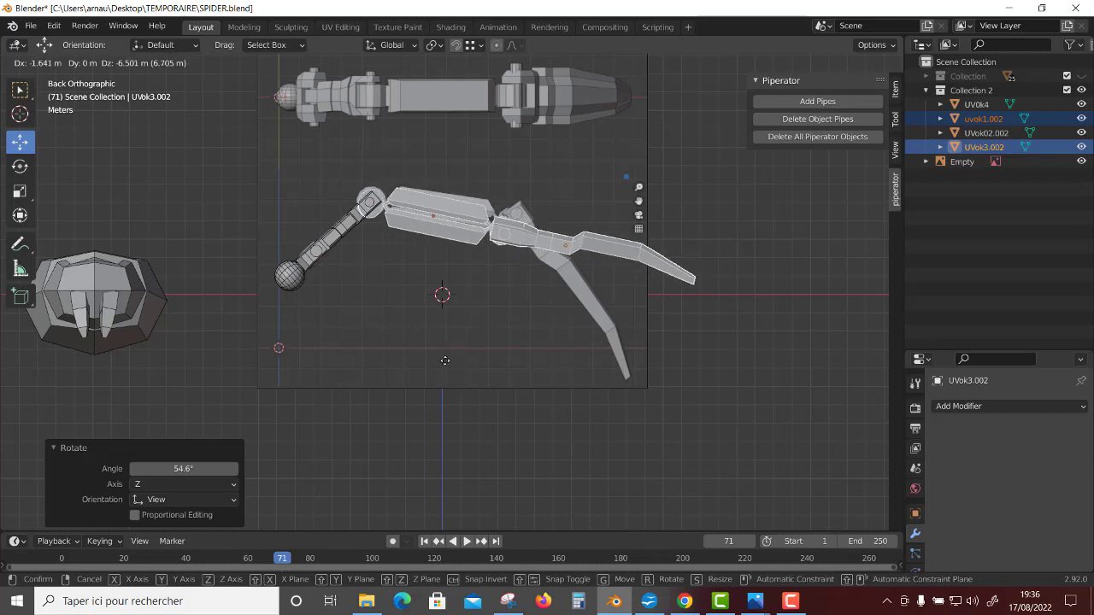
left_click(442, 358)
key("r")
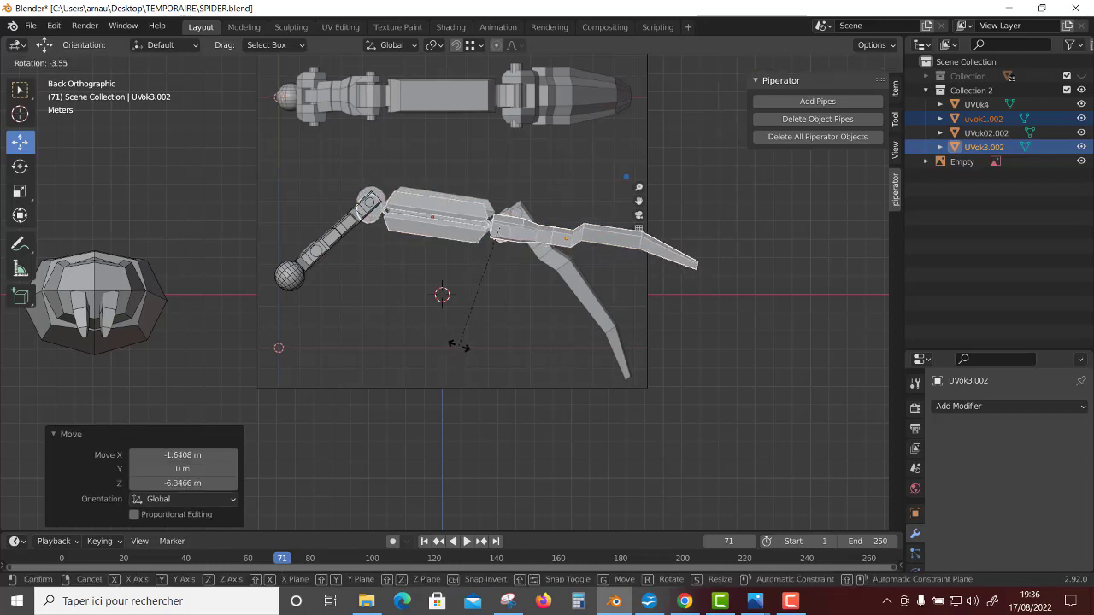
left_click(457, 345)
key("g")
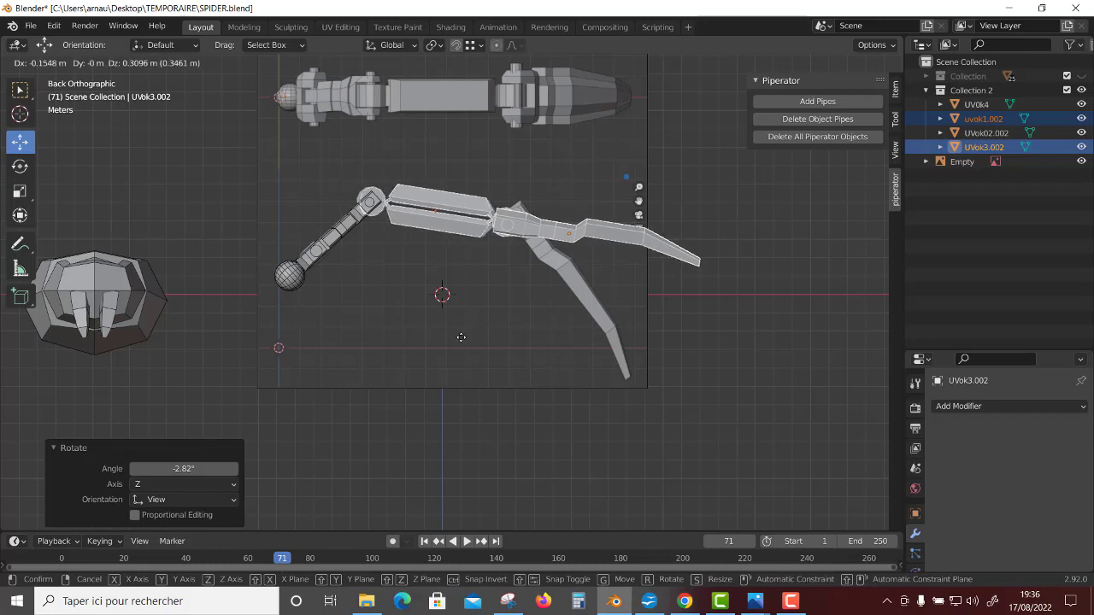
left_click(525, 333)
Bend UVok3.002 43.2°, attach it to the knee joint, then rotate it −3.33°.
left_click(551, 225)
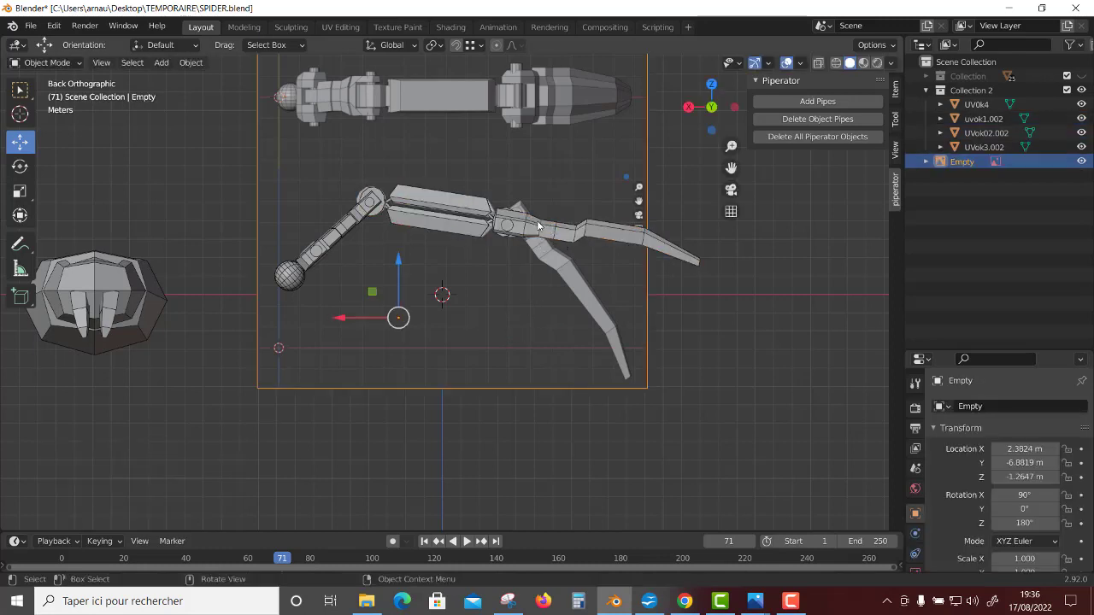
left_click(550, 224)
key("r")
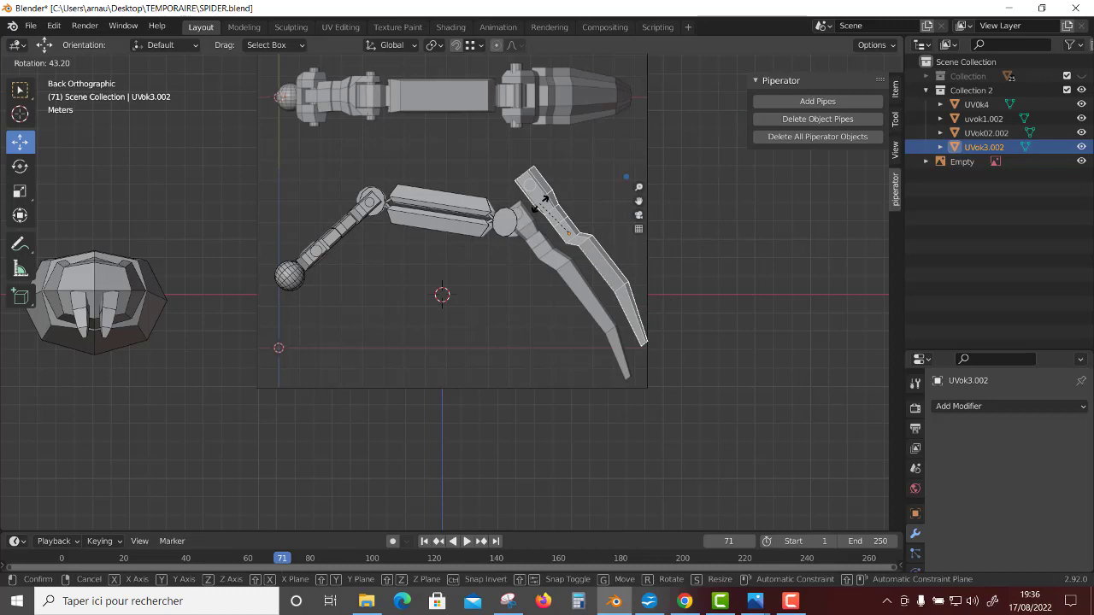
left_click(544, 199)
key("g")
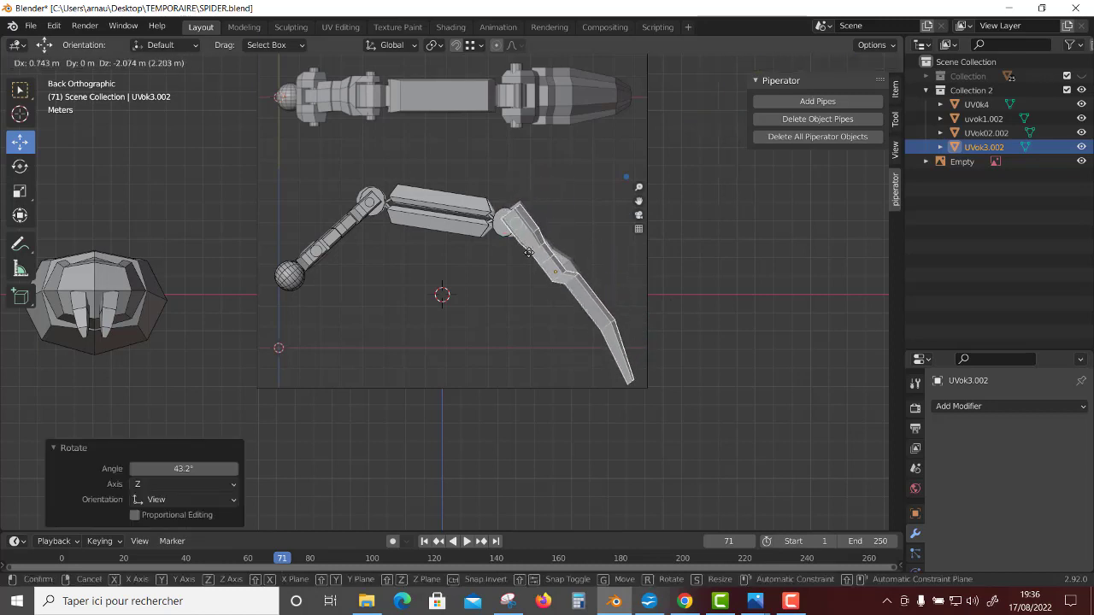
left_click(540, 291)
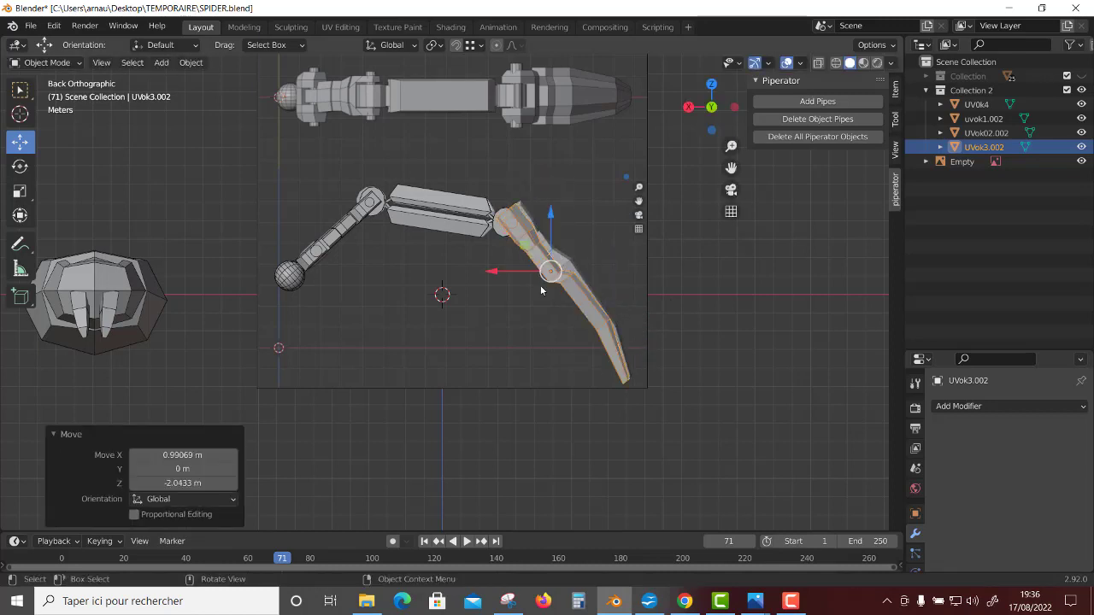
key("r")
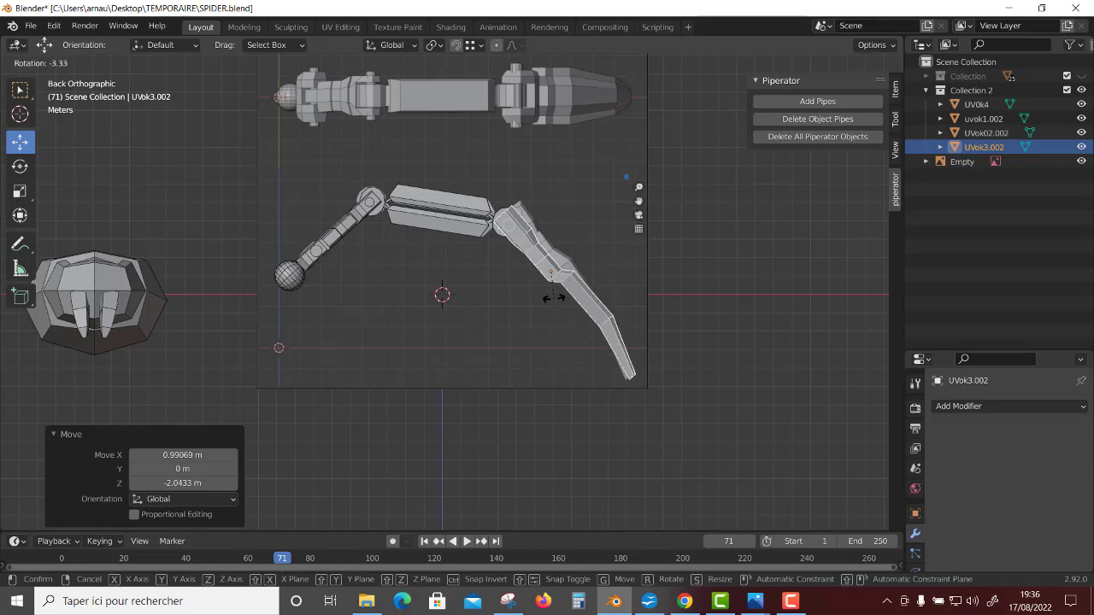
left_click(554, 298)
Delete the side reference image Empty.
scroll(549, 334, "down", 1)
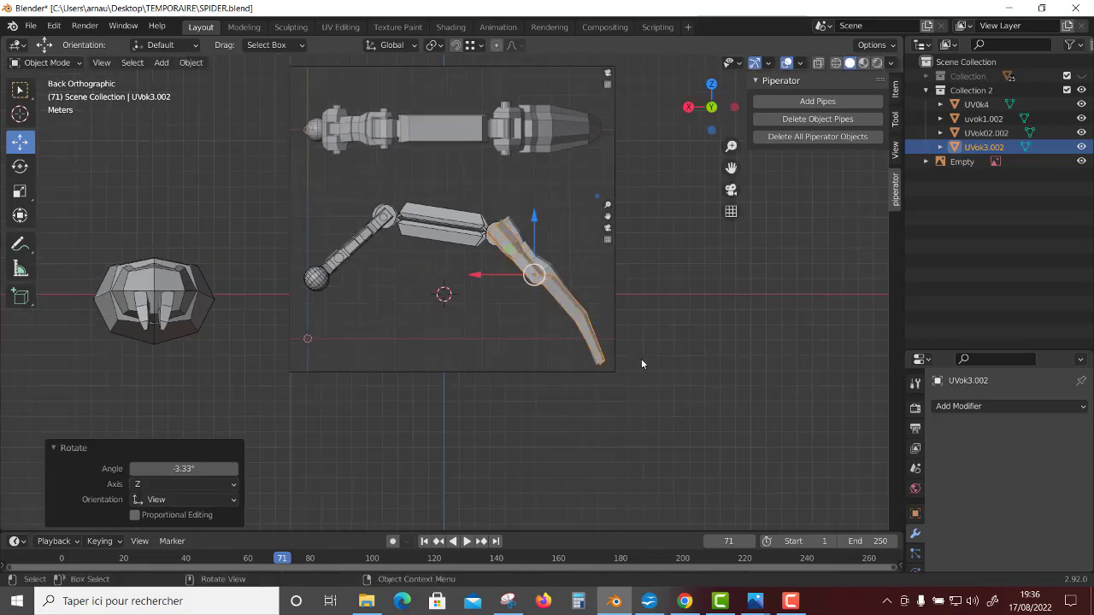
mouse_move(659, 339)
middle_mouse_down()
mouse_move(652, 355)
mouse_move(566, 244)
middle_mouse_up()
left_click(550, 352)
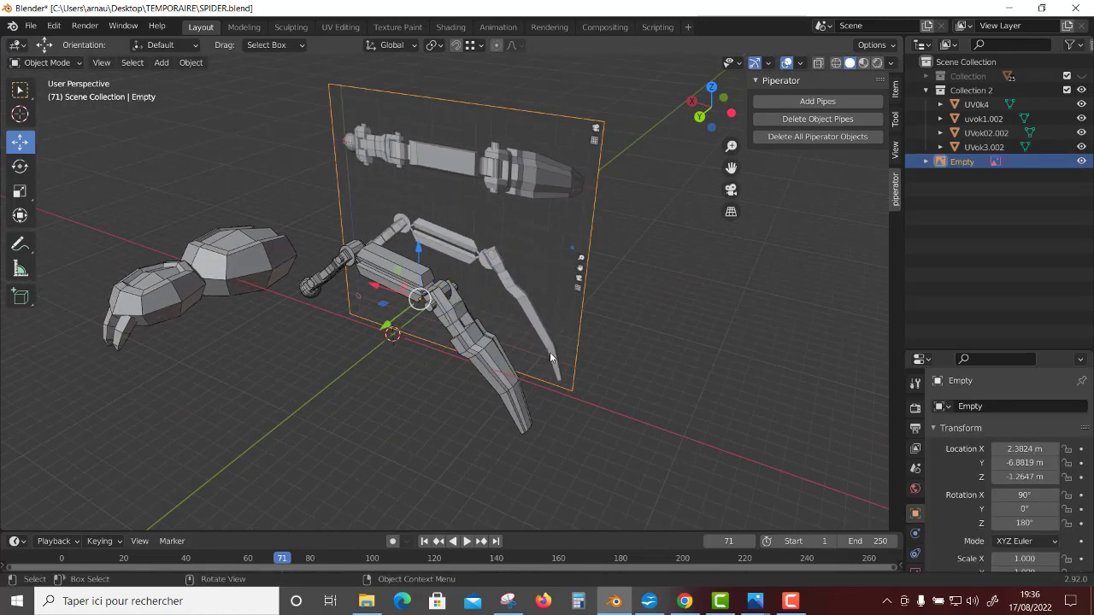
key("Delete")
mouse_move(508, 601)
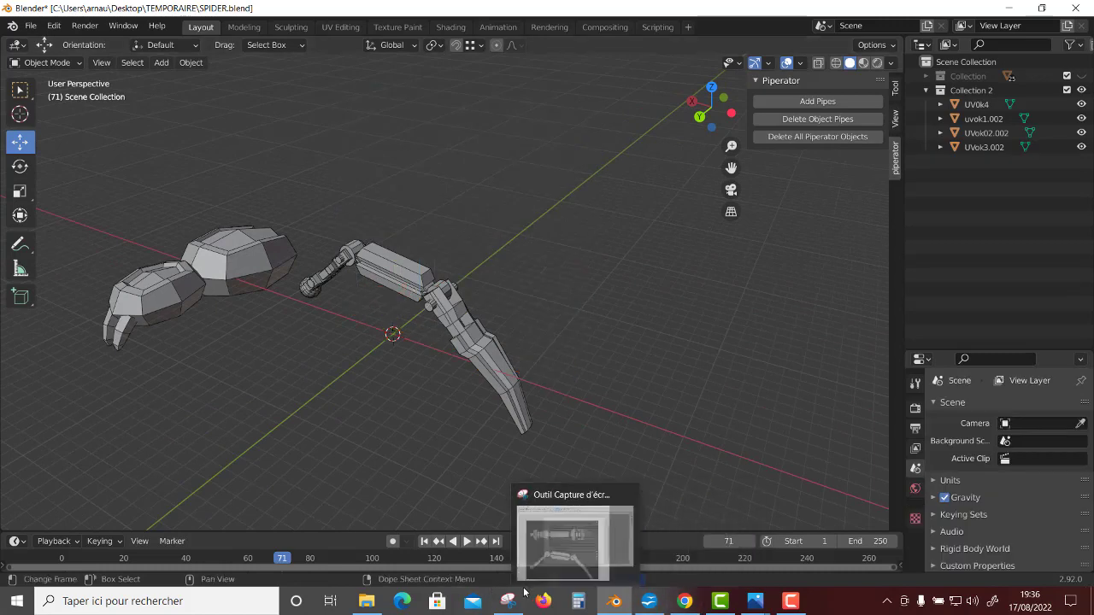
Open CaptureAllDessus in Photos and snip the top-view spider image.
left_click(398, 560)
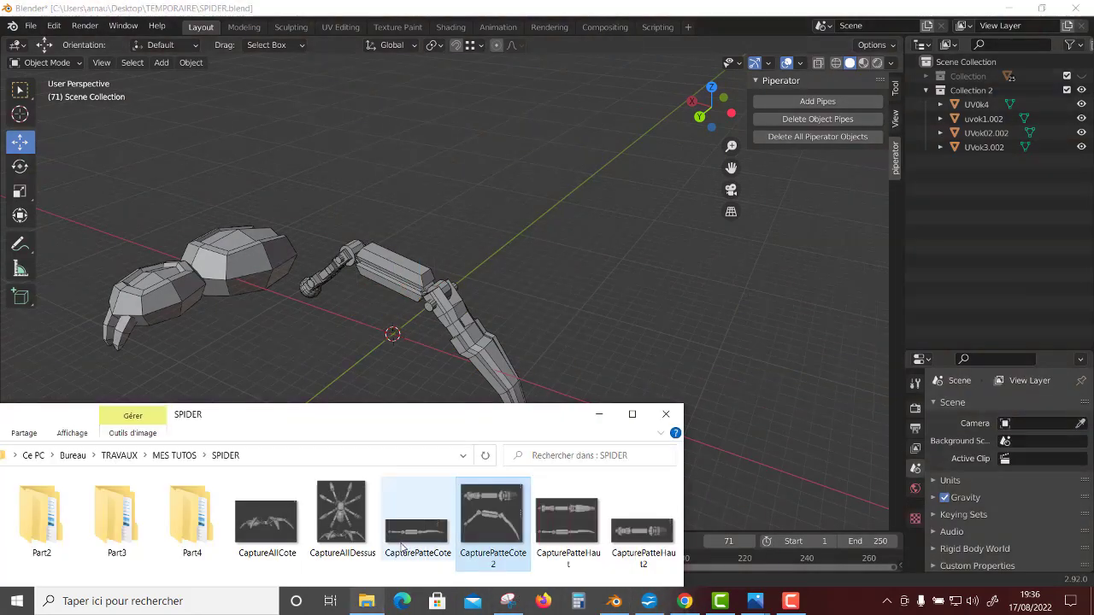
double_click(347, 518)
left_click(507, 601)
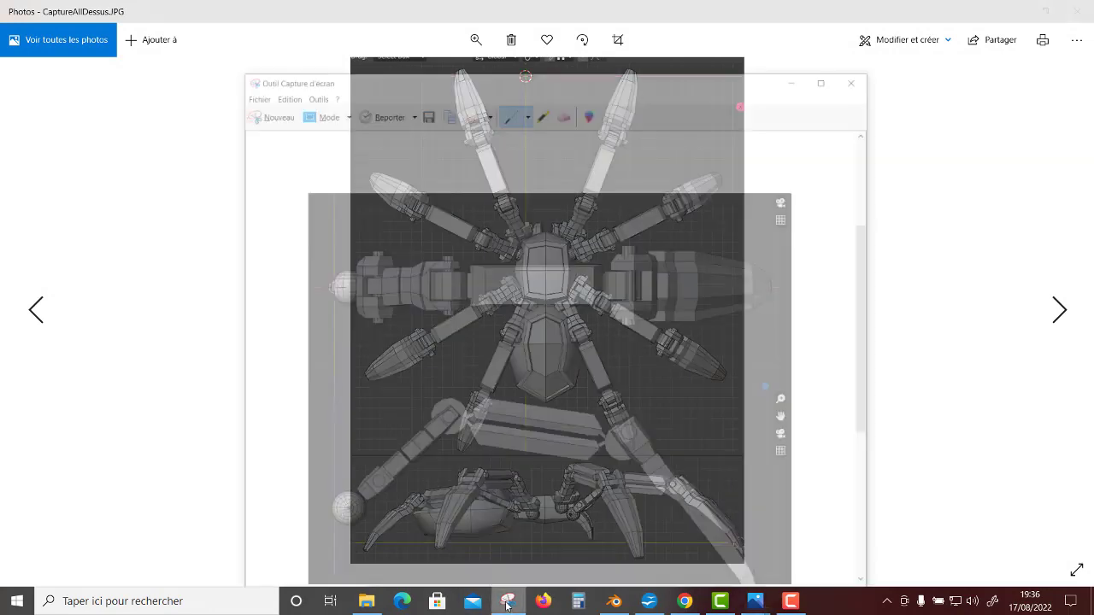
left_click(267, 44)
left_click_drag(350, 54, 748, 566)
Open the capture's file options, put Snipping Tool away, and return to Blender's top view.
left_click(300, 29)
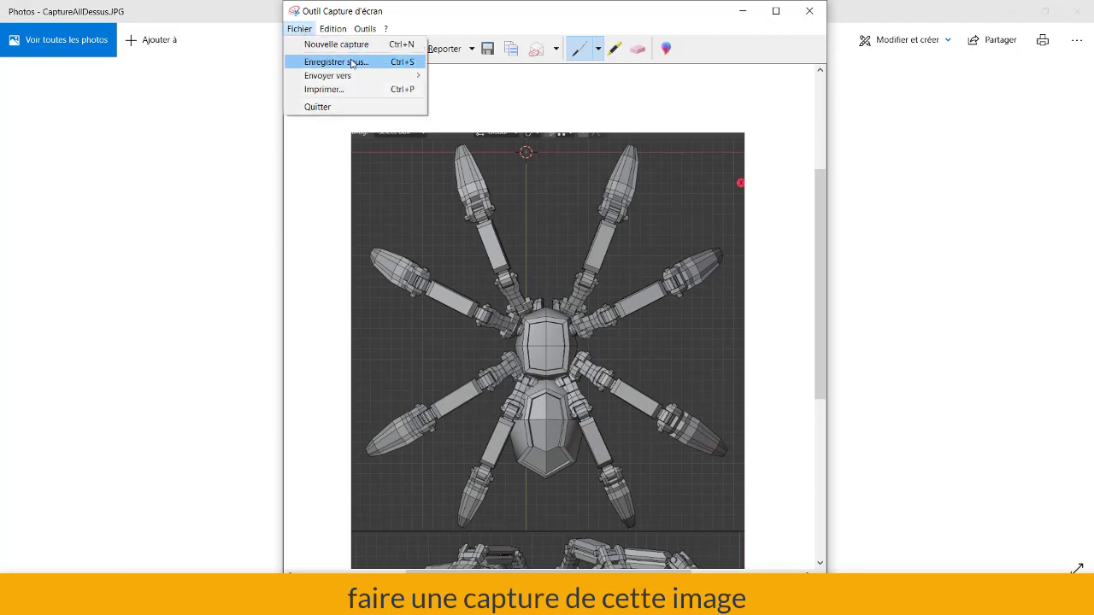
left_click(744, 10)
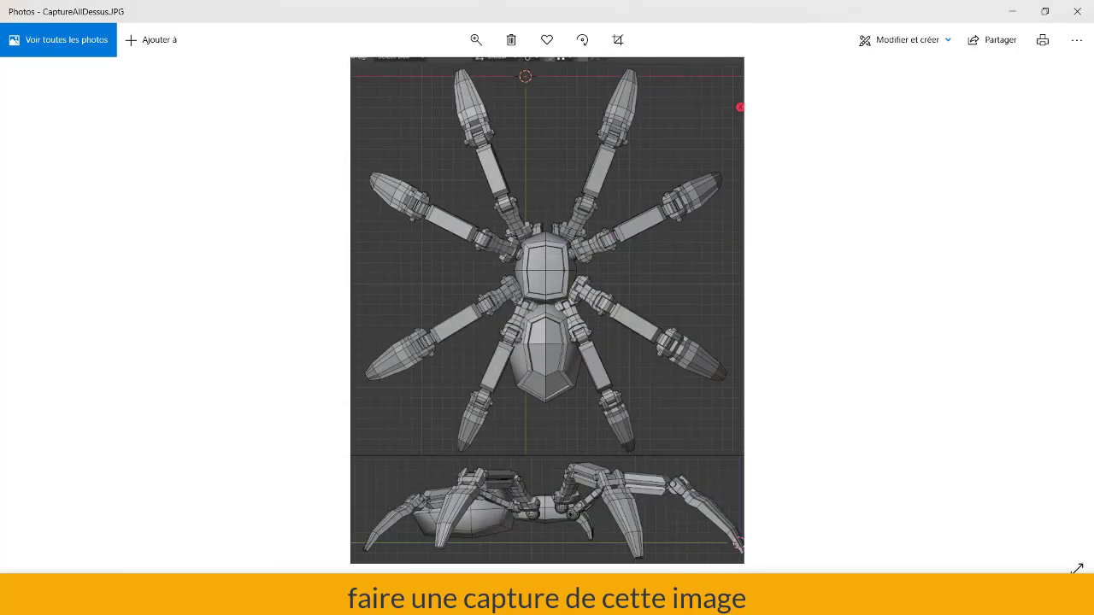
key("alt+Tab")
key("KP_7")
Drop the CaptureAllDessus image from the SPIDER folder into the viewport.
scroll(572, 325, "down", 2)
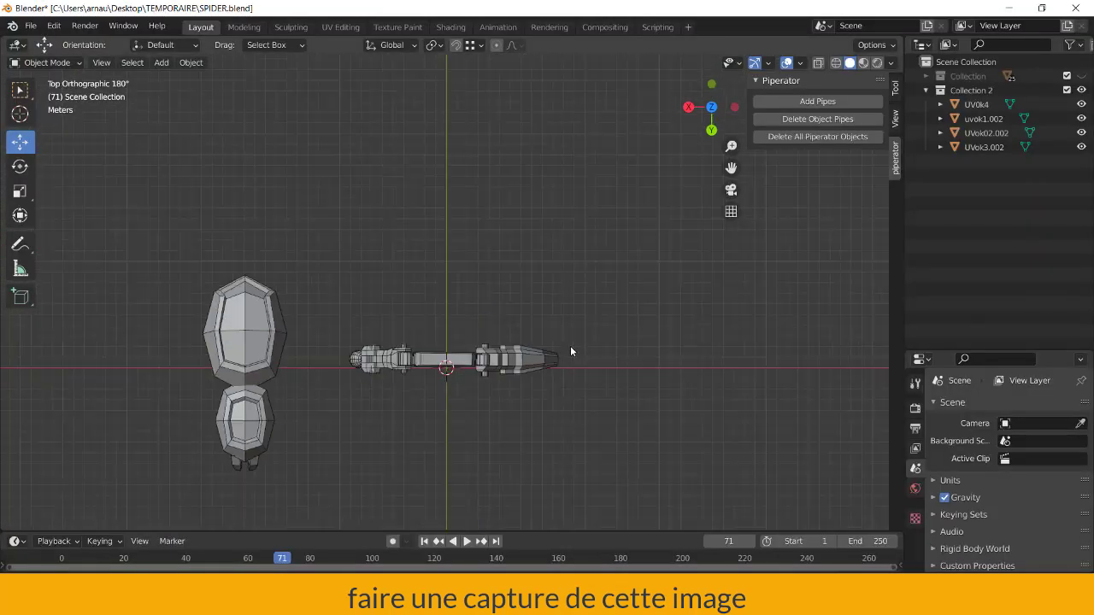
scroll(570, 346, "down", 2)
left_click(324, 598)
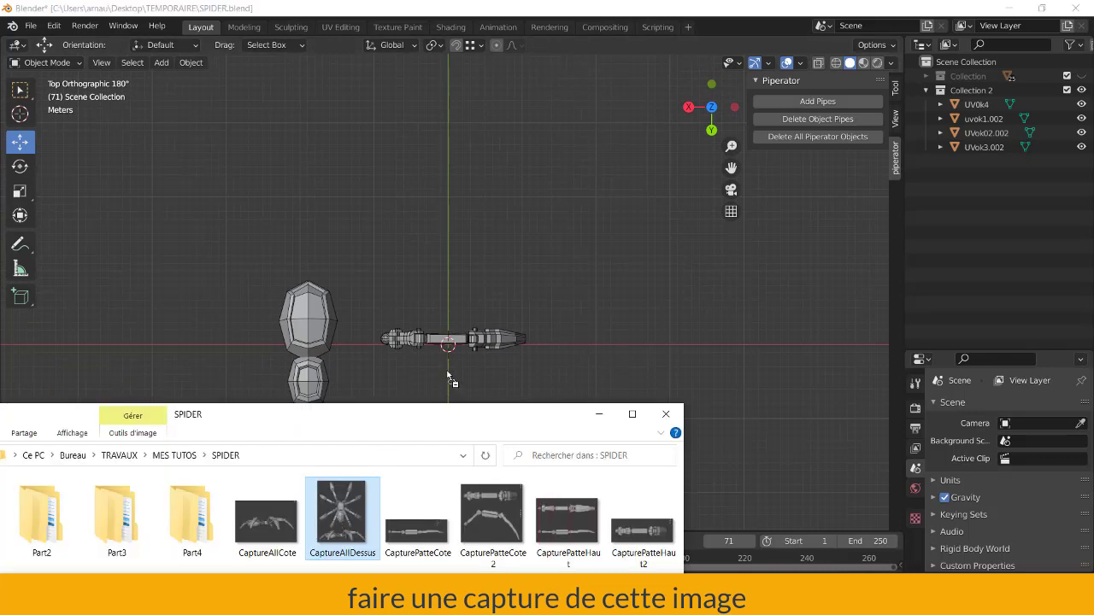
left_click_drag(449, 366, 577, 526)
left_click(612, 420)
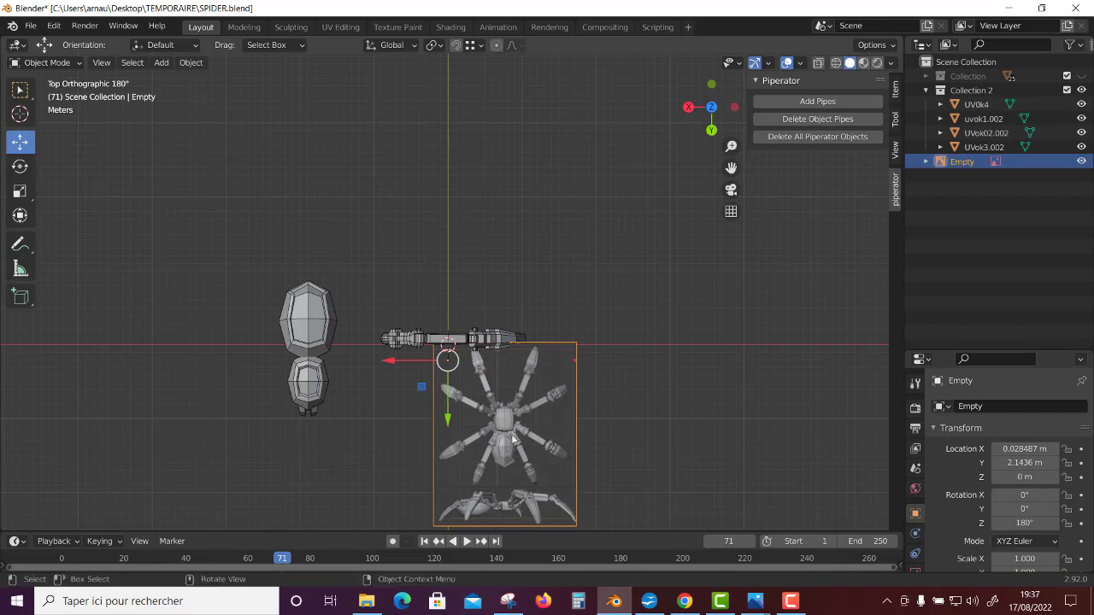
Enlarge the image, centre it under the leg, and lower it to X 14.588, Y −20.043, Z −6.4285 m.
left_click_drag(422, 391, 371, 313)
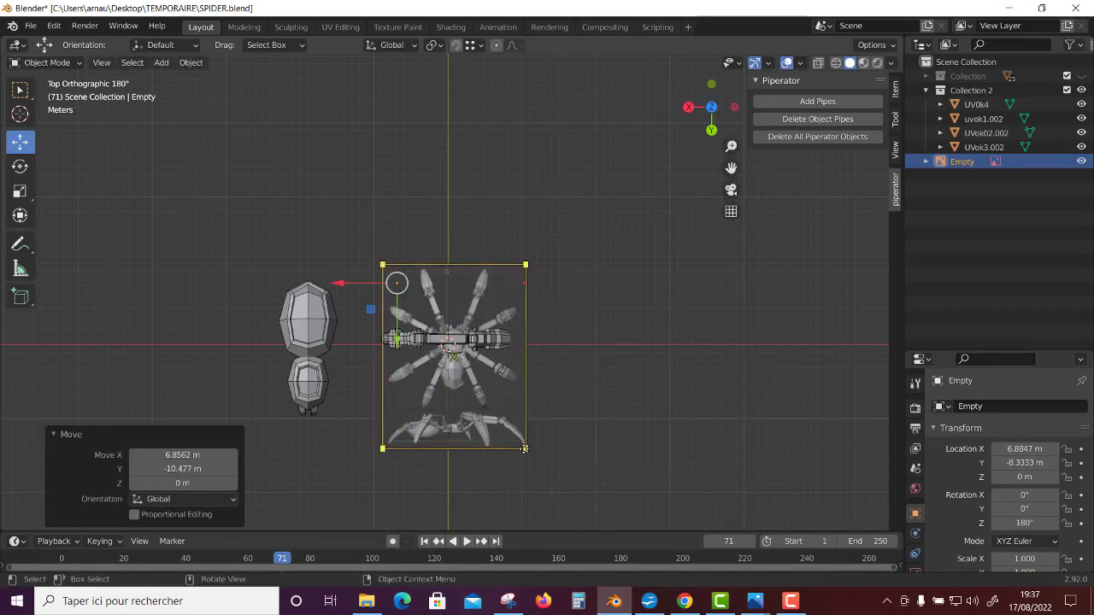
left_click_drag(525, 451, 552, 447)
left_click_drag(382, 312, 307, 214)
mouse_move(311, 214)
middle_mouse_down()
mouse_move(581, 323)
mouse_move(364, 179)
middle_mouse_up()
left_click_drag(365, 180, 363, 229)
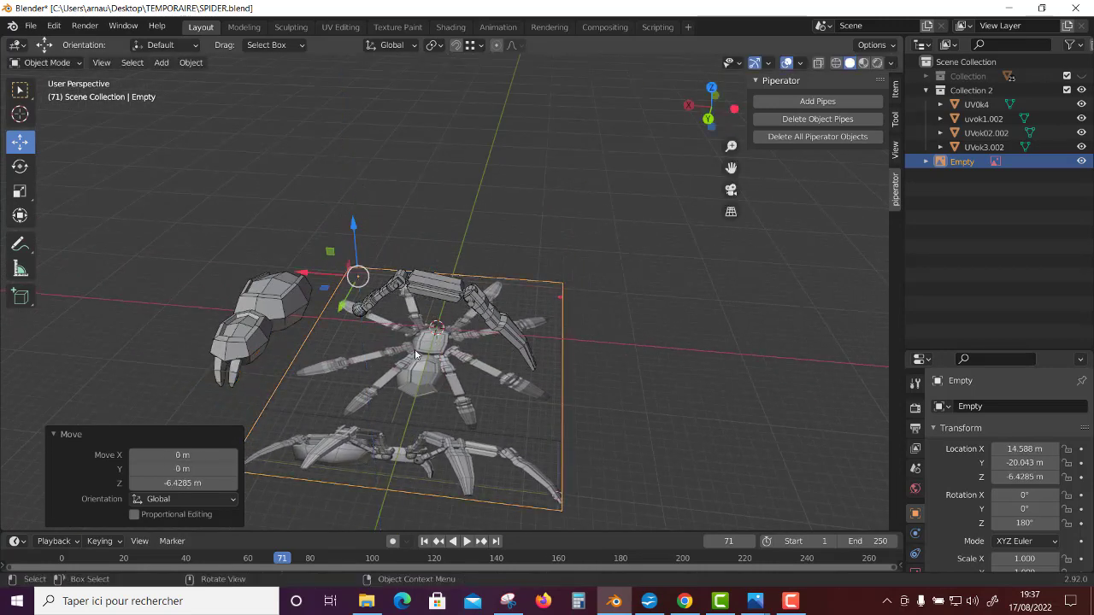
key("KP_7")
scroll(434, 481, "up", 2)
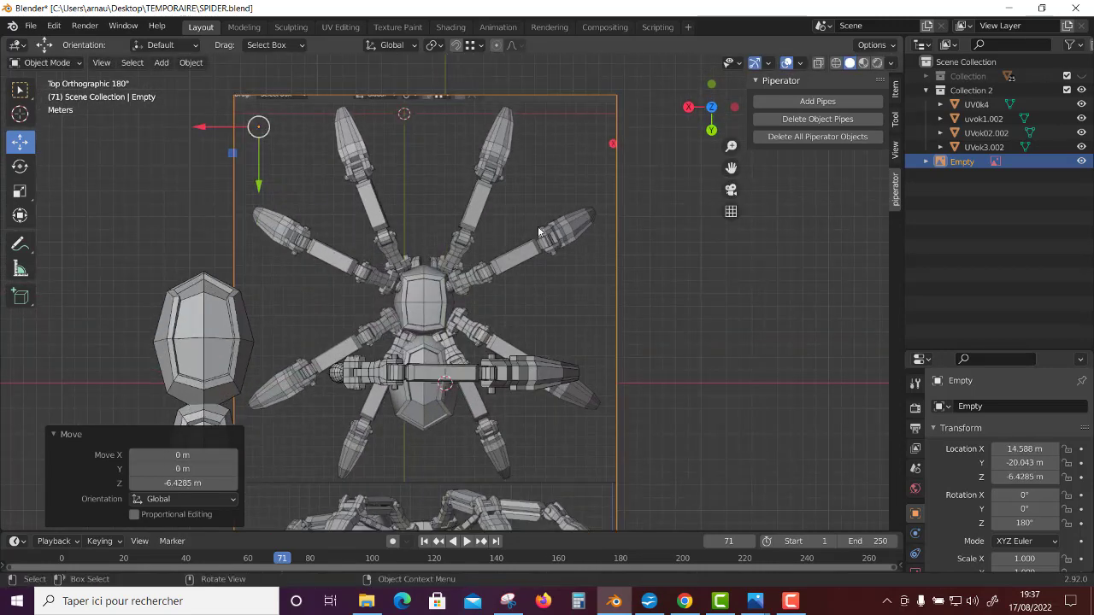
Rotate the three leg pipes −69°, place them over an upper-right reference leg, and scale to 0.747.
left_click(518, 377)
left_click(355, 374, "shift")
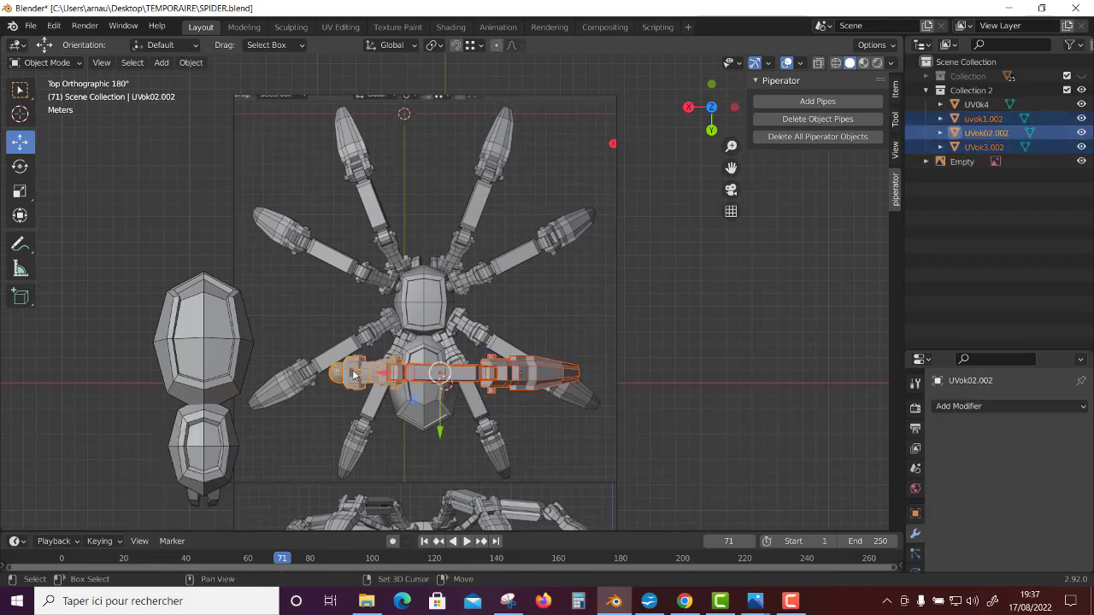
key("r")
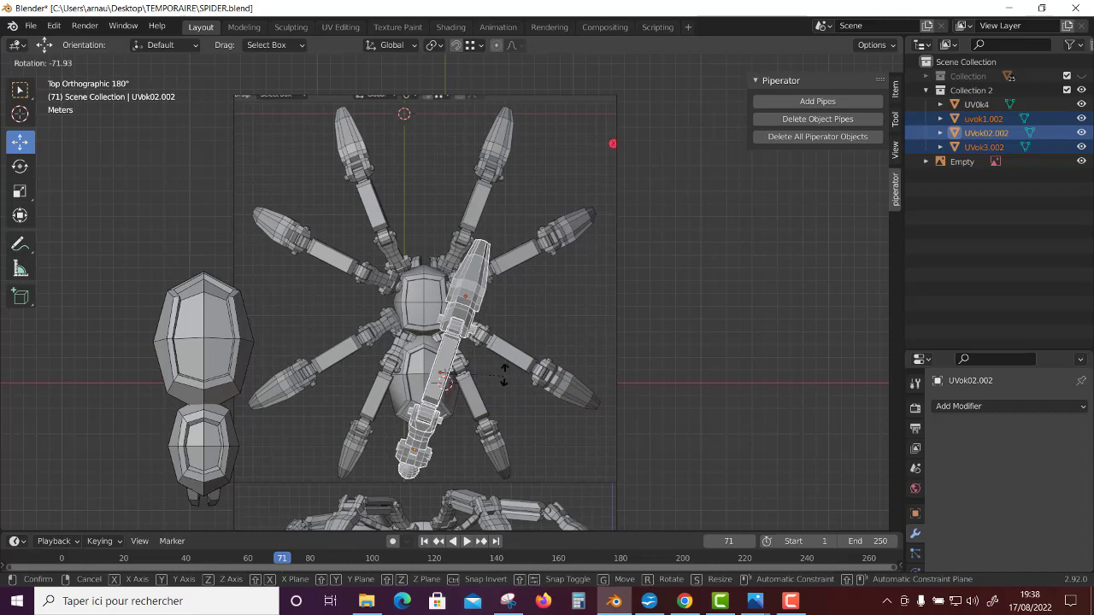
left_click(499, 378)
key("g")
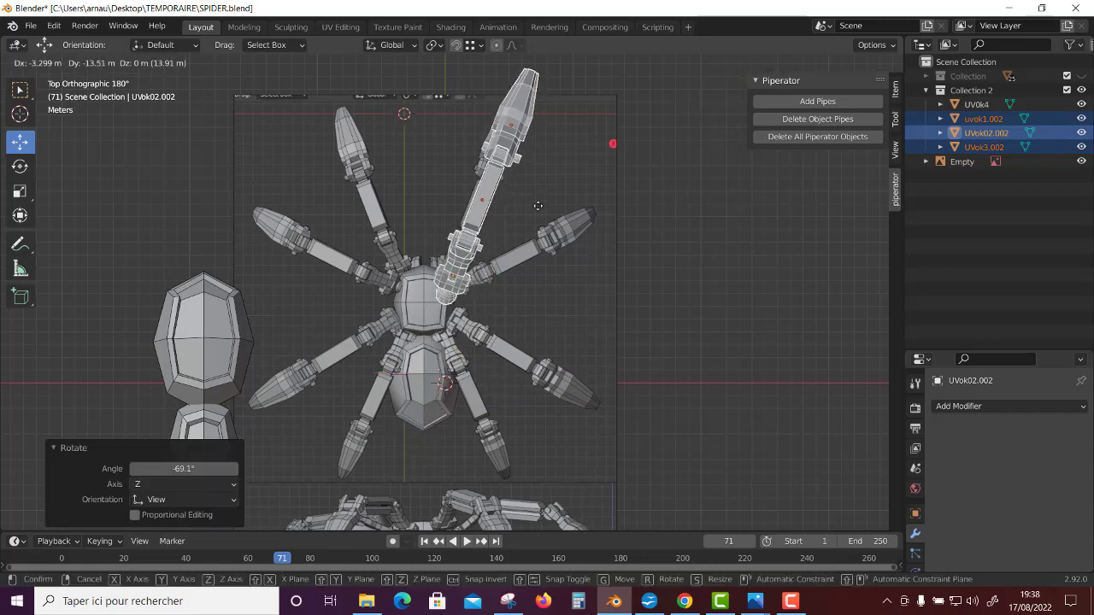
left_click(540, 209)
key("s")
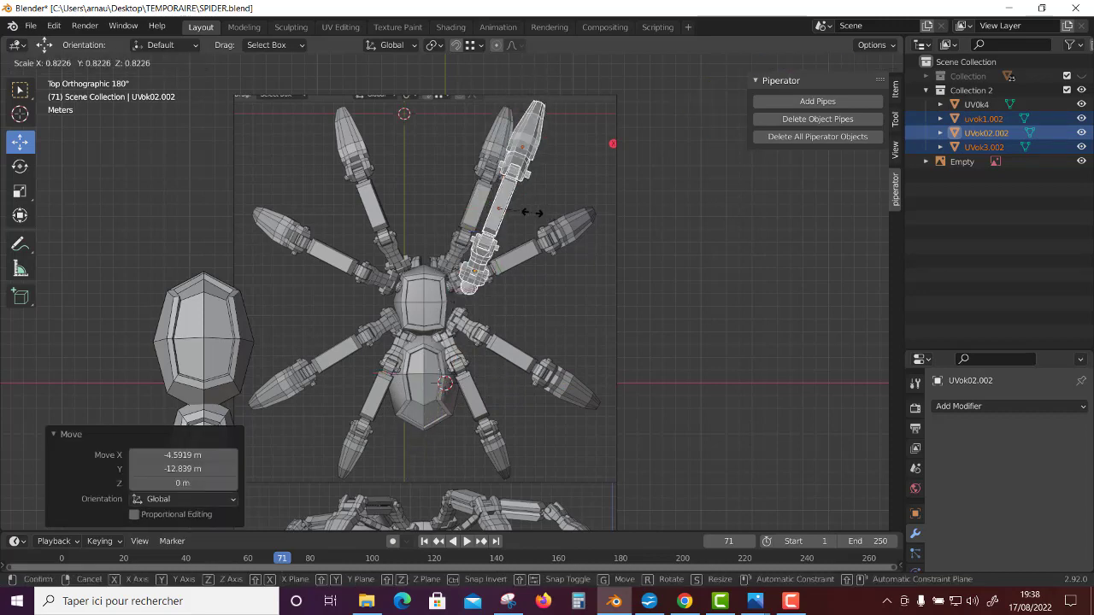
left_click(527, 208)
Align the leg with the reference, rotate it 1.15°, and duplicate it.
key("g")
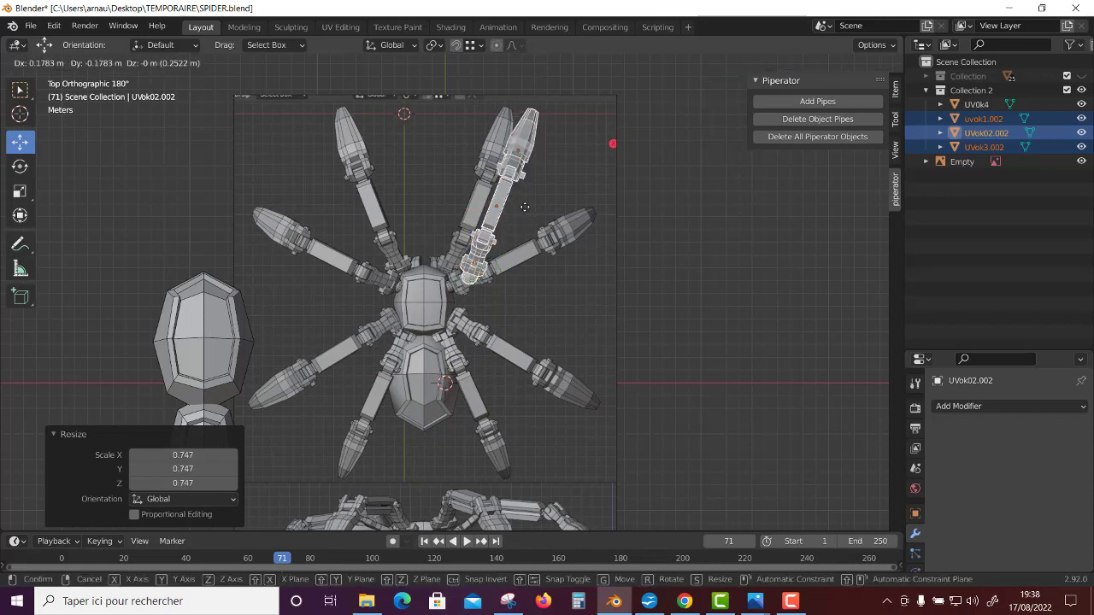
left_click(503, 204)
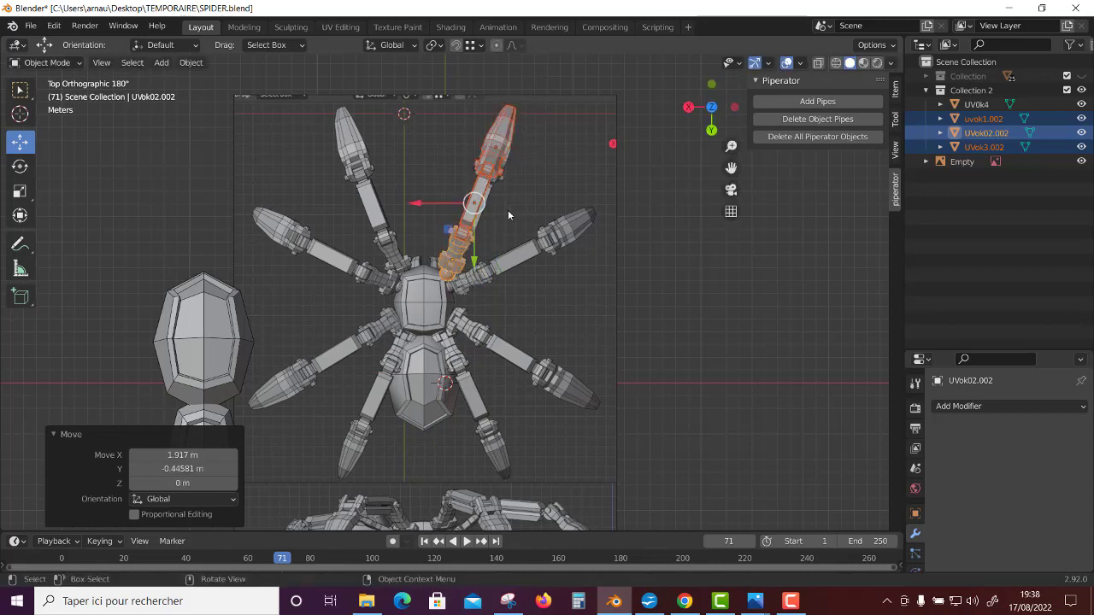
key("r")
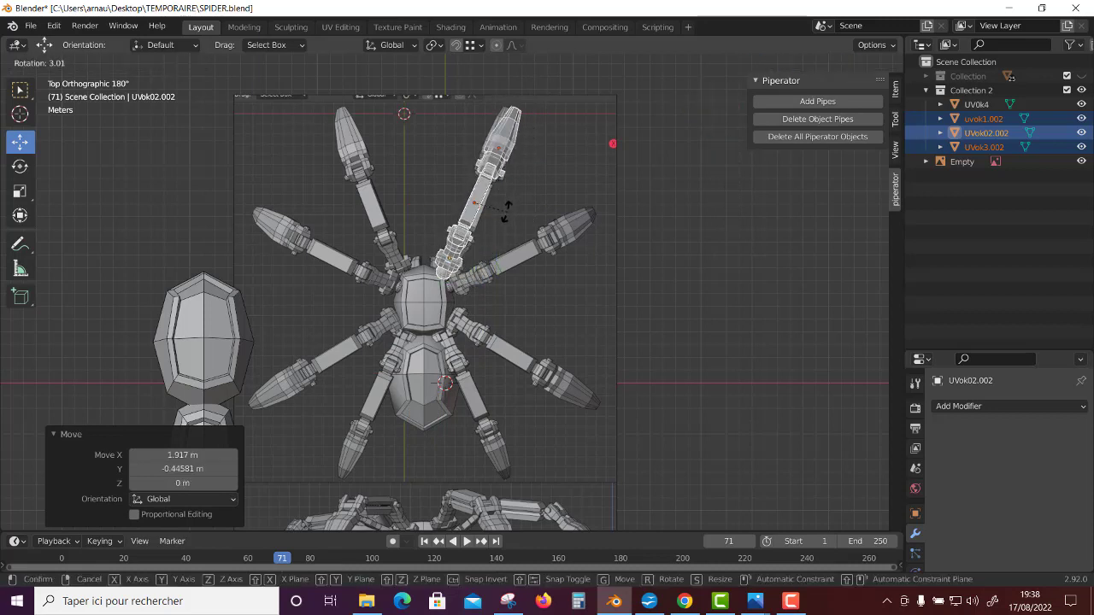
left_click(525, 220)
scroll(524, 248, "up", 1)
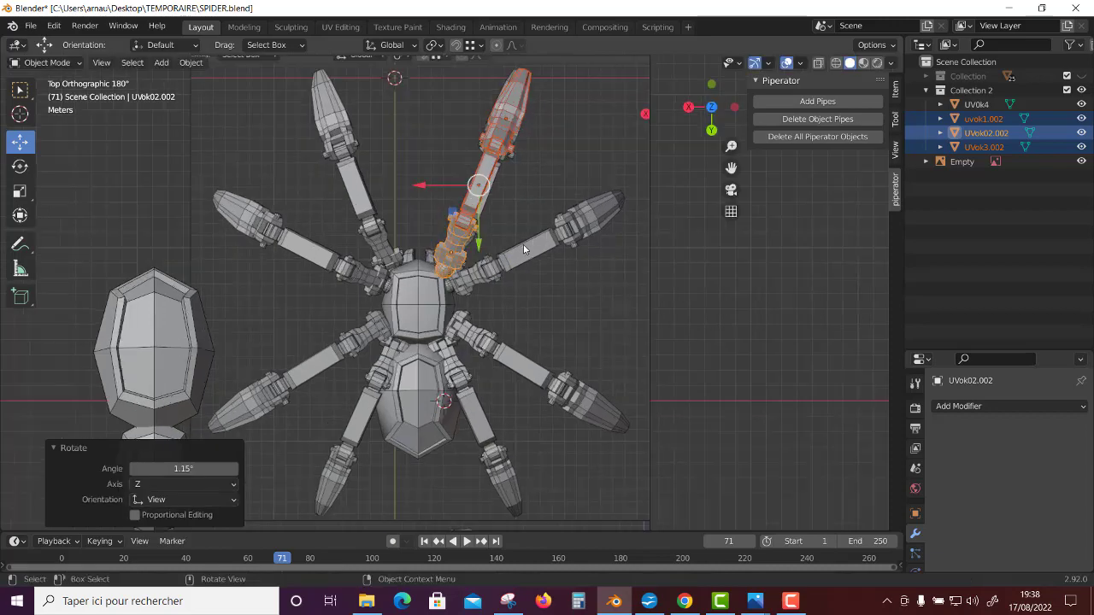
key("shift+d")
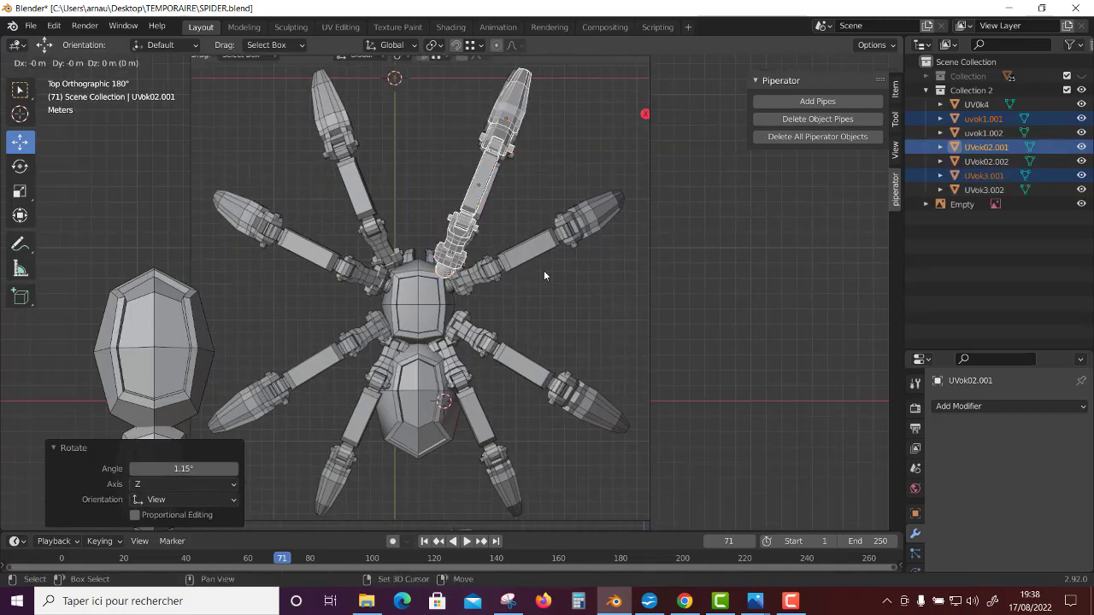
Rotate and slightly shift the copied right leg into place.
left_click(594, 333)
key("r")
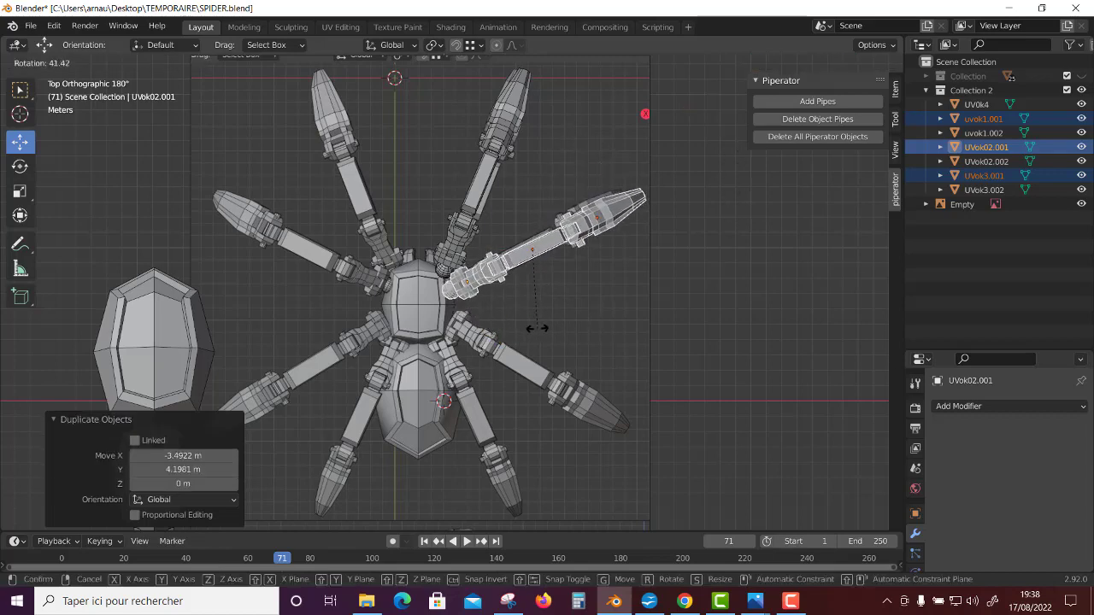
left_click(544, 327)
key("g")
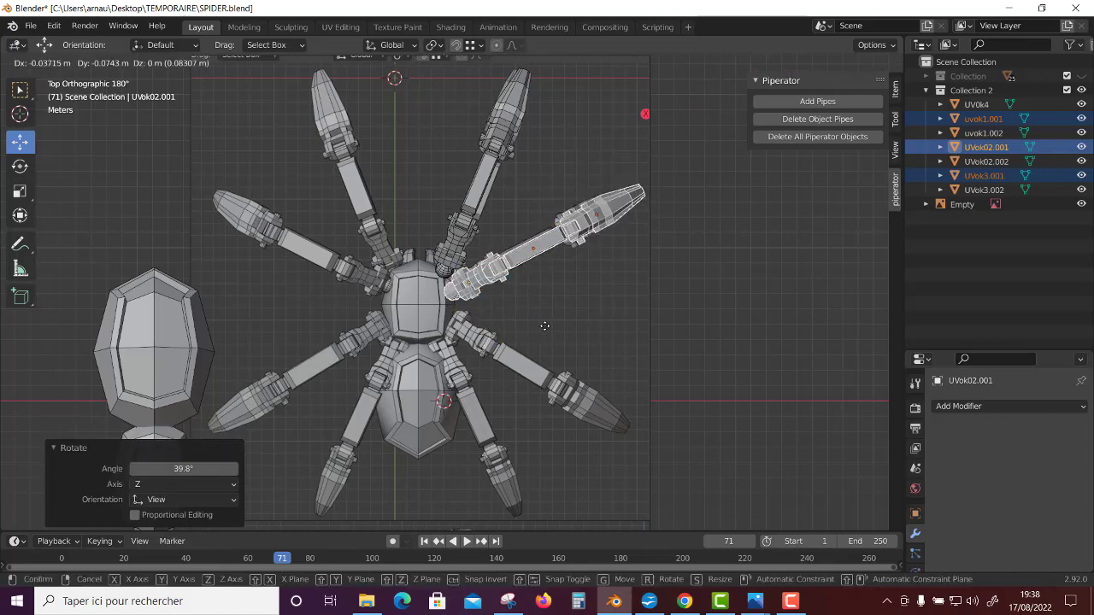
left_click(545, 326)
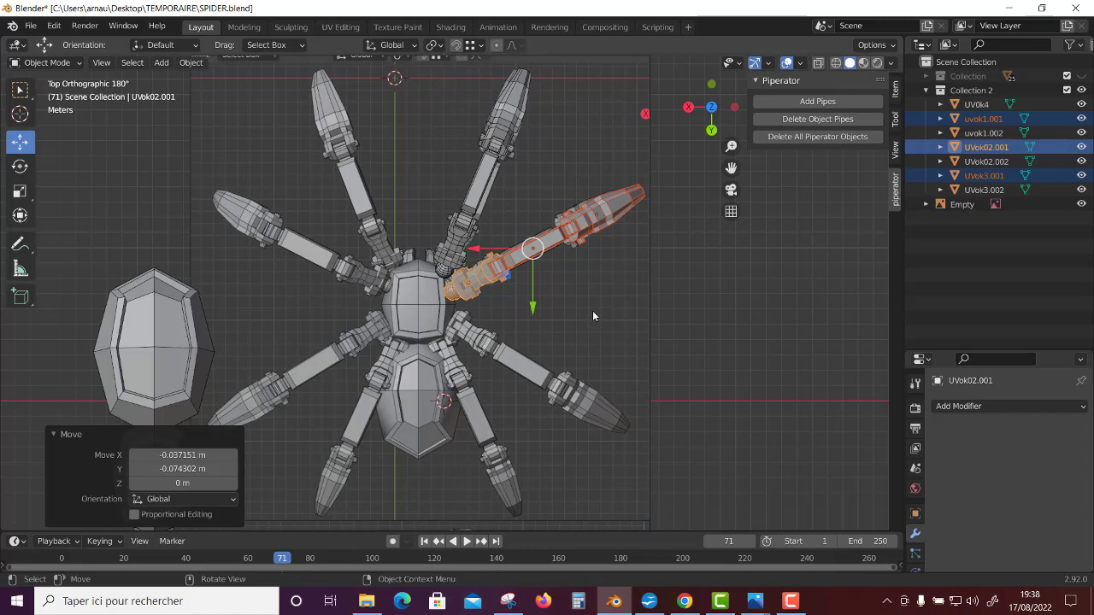
Duplicate the three leg pieces, turn the copy 58.8° and fit it against the body lower down.
key("shift+d")
left_click(519, 299)
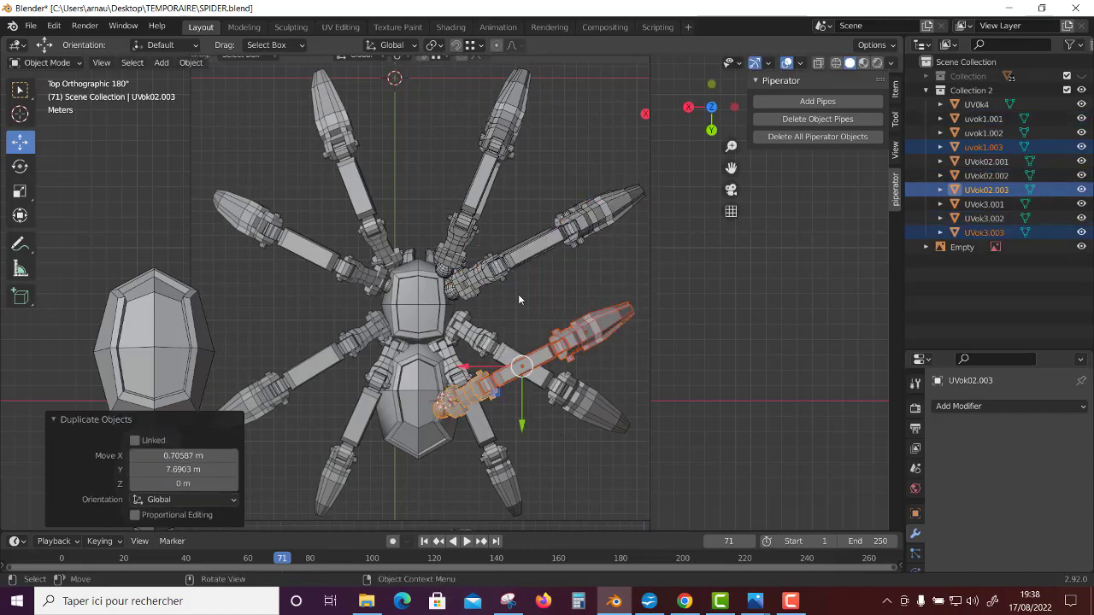
key("r")
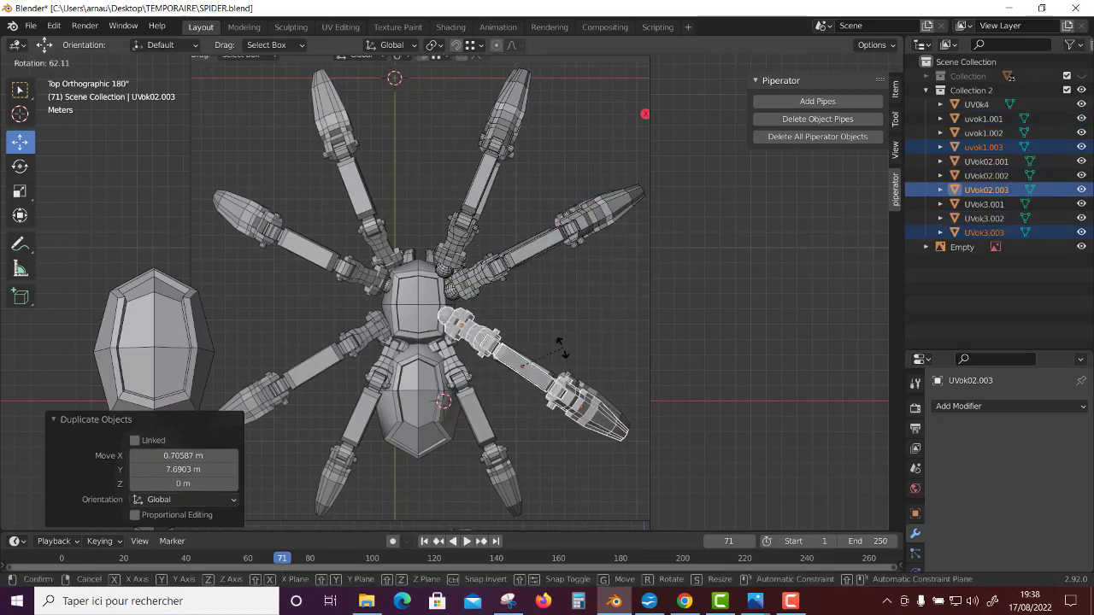
left_click(556, 347)
key("g")
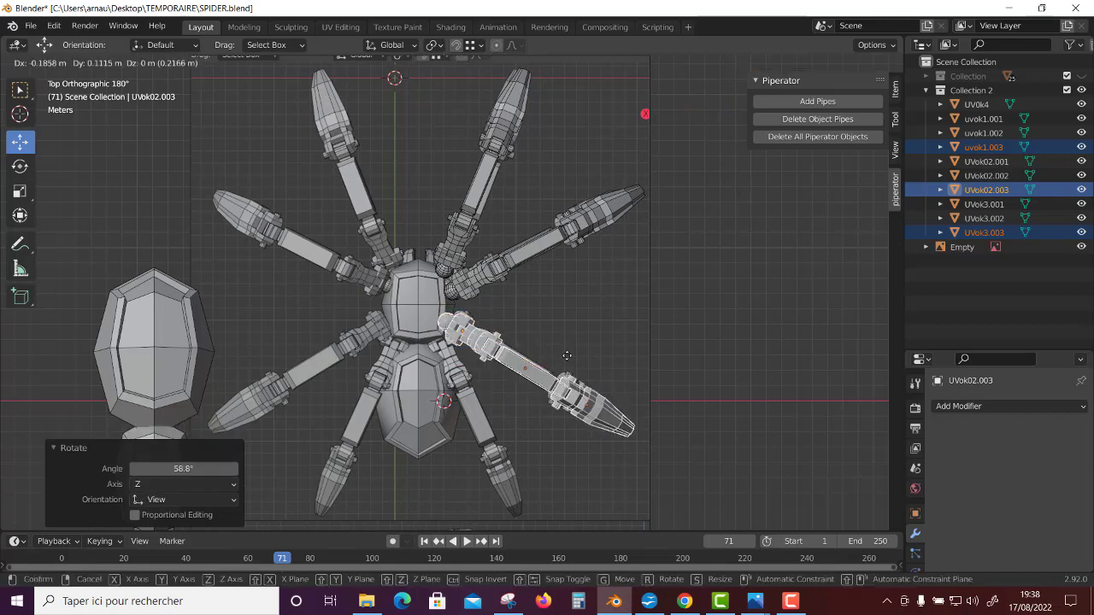
left_click(558, 352)
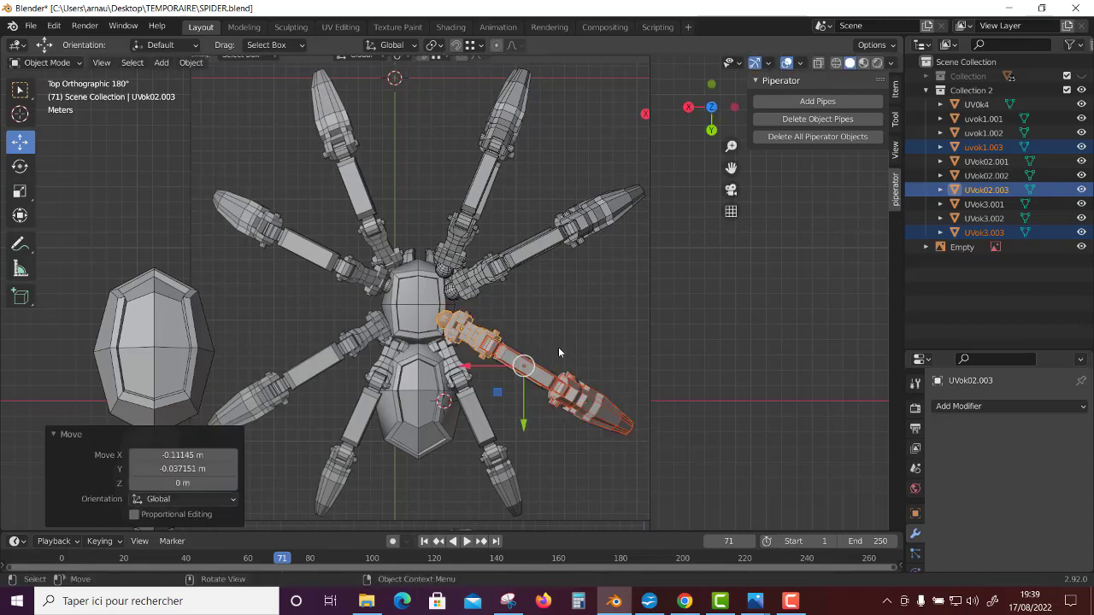
Add another leg copy further down pointing down-right, then select body piece UV0k4.
key("shift+d")
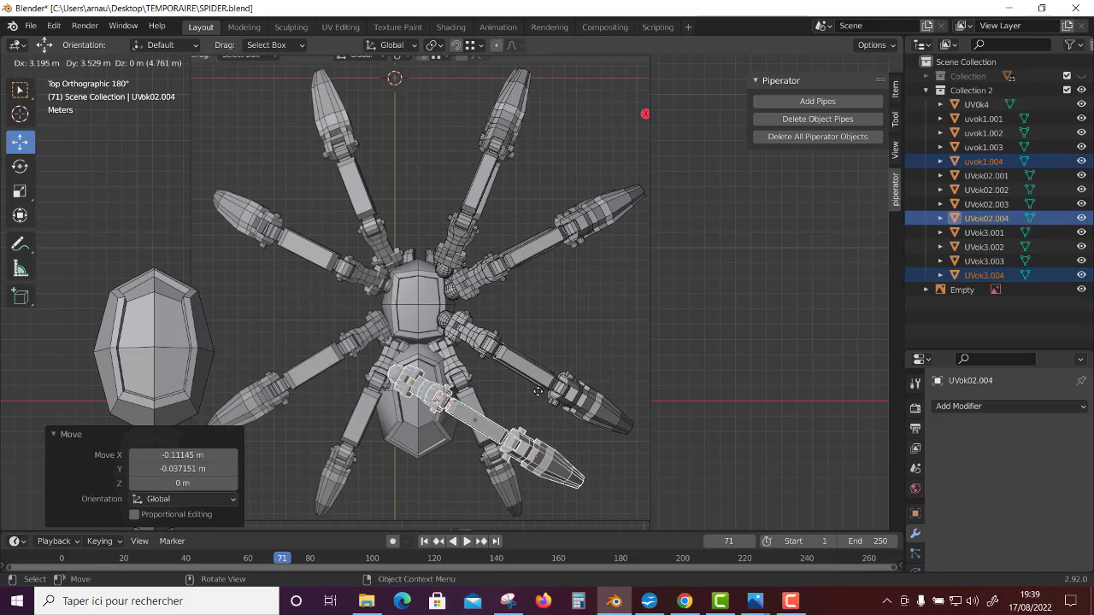
left_click(531, 393)
key("r")
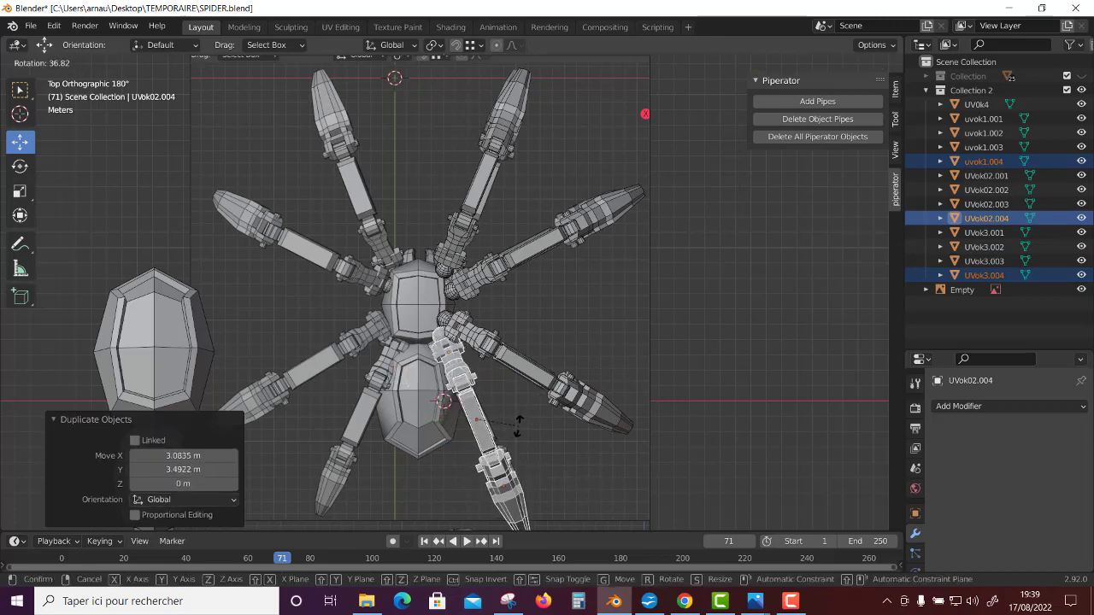
left_click(519, 423)
scroll(547, 418, "down", 1)
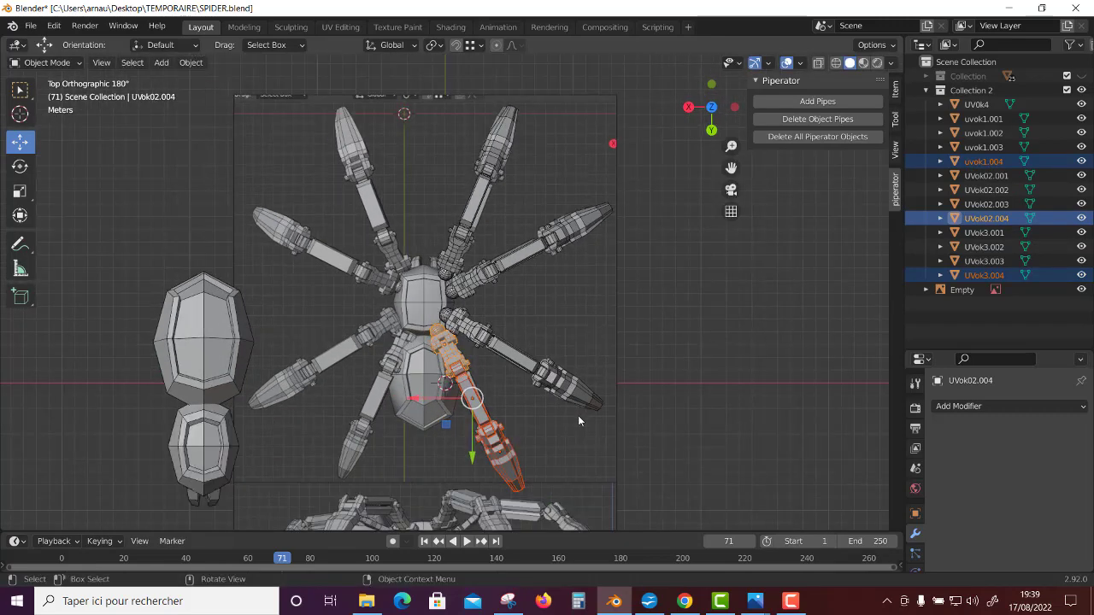
scroll(578, 420, "down", 1)
left_click(236, 340)
Move the UV0k4 body piece over the spider, cancelling an accidental rotation.
key("g")
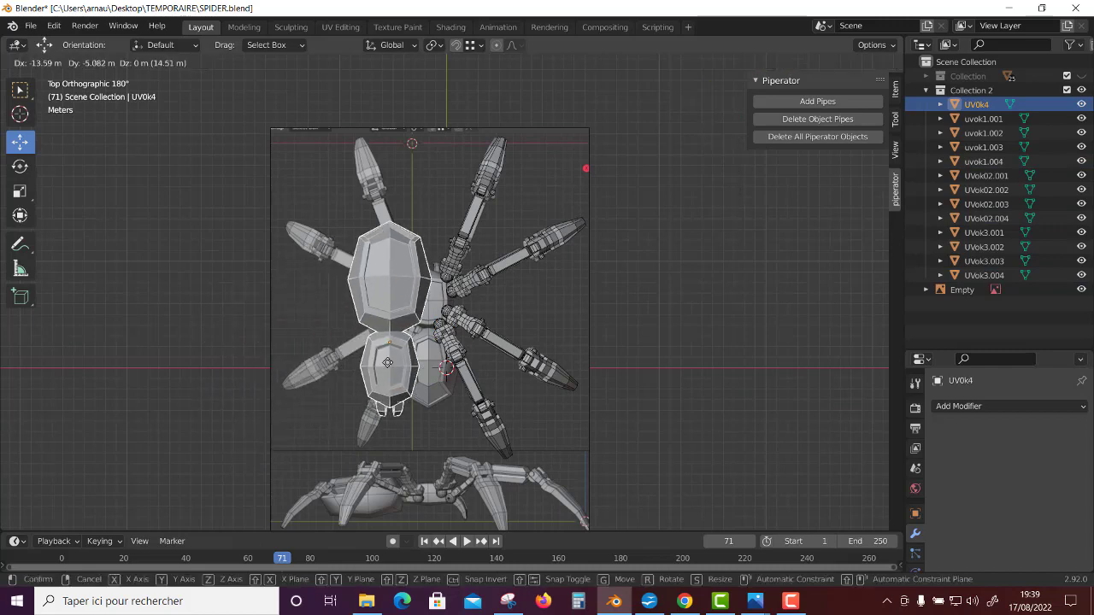
left_click(419, 372)
key("r")
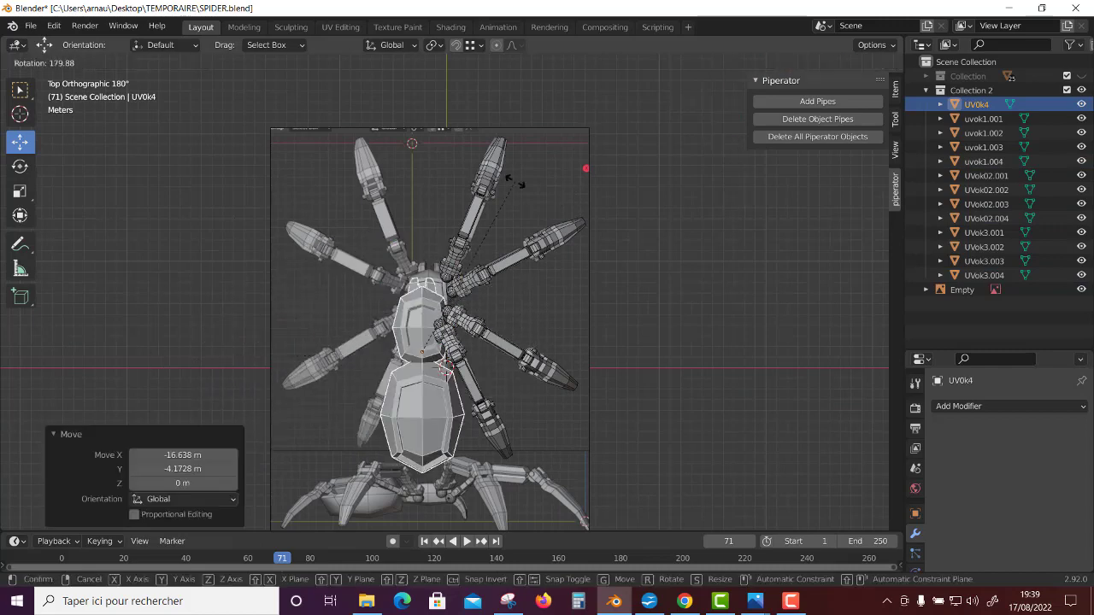
key("Escape")
key("g")
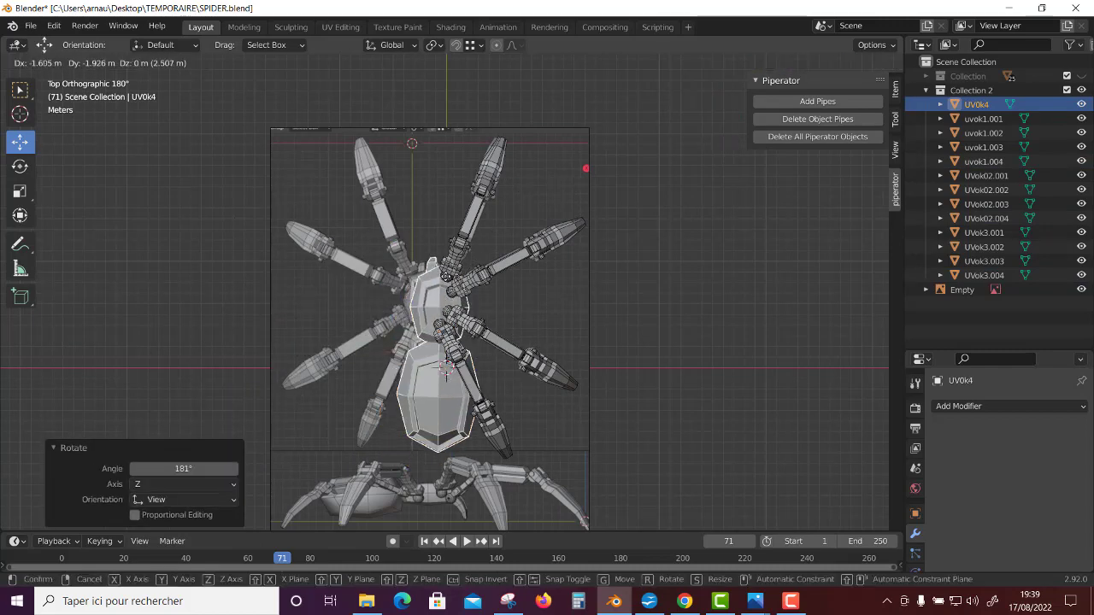
left_click(437, 272)
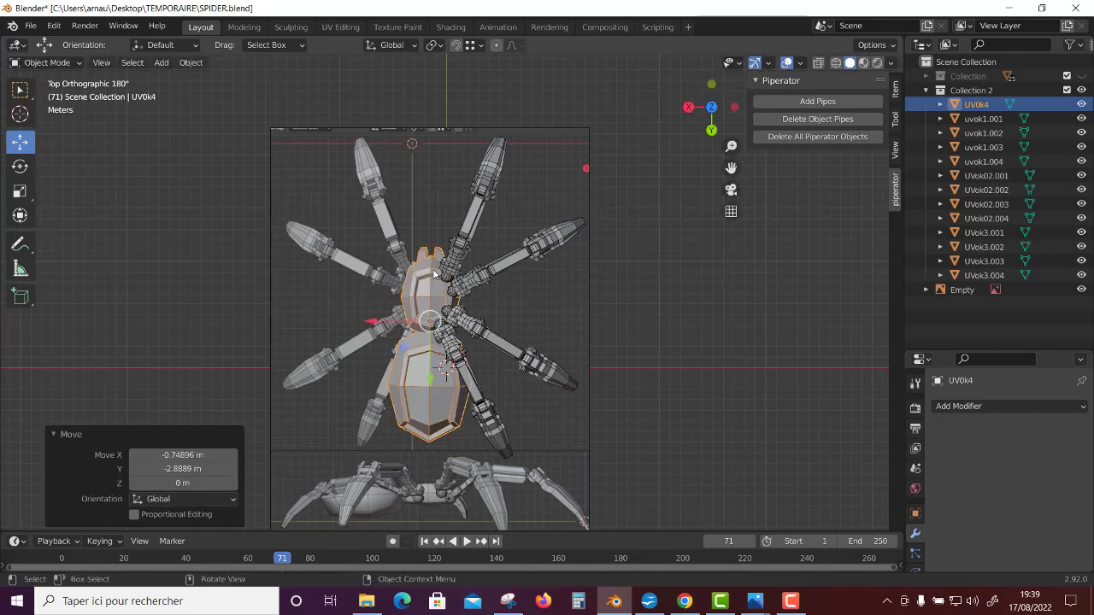
Scale the body piece to 0.778 and nudge it toward the legs.
key("s")
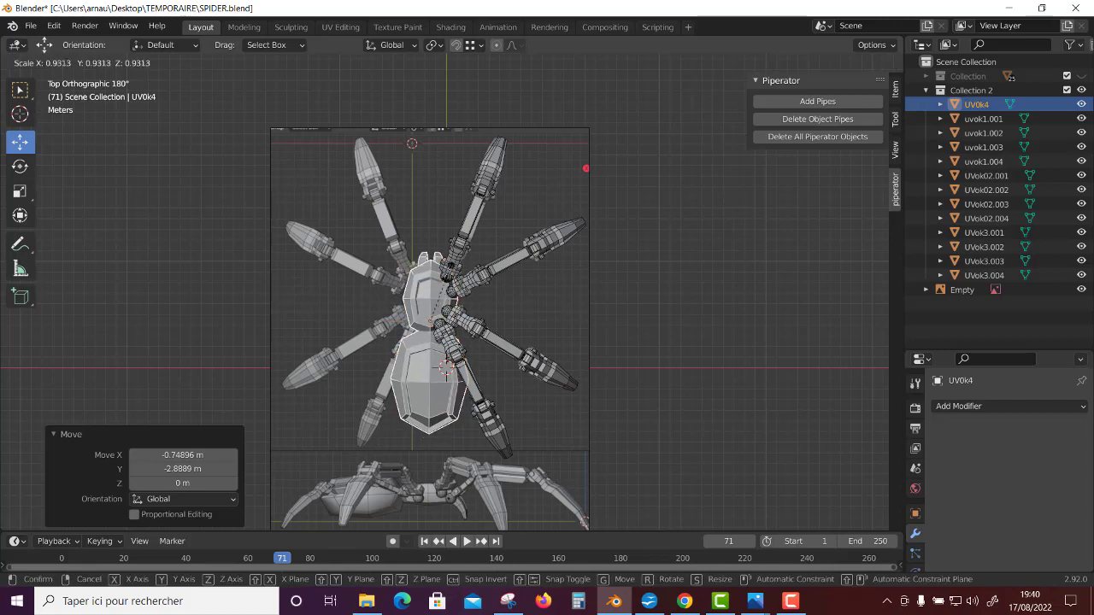
left_click(448, 310)
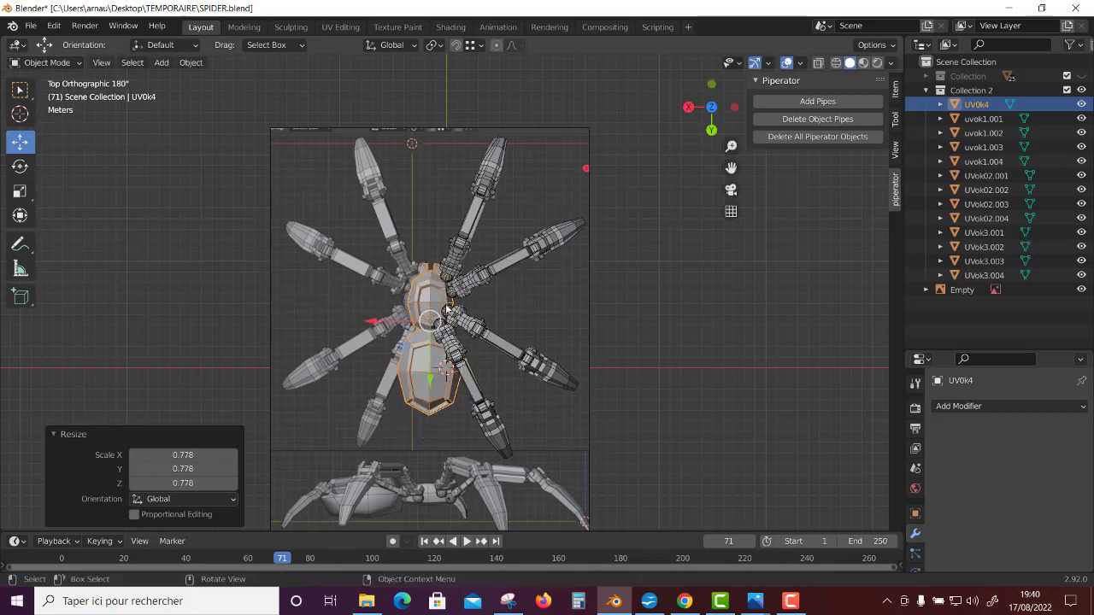
key("g")
left_click(564, 347)
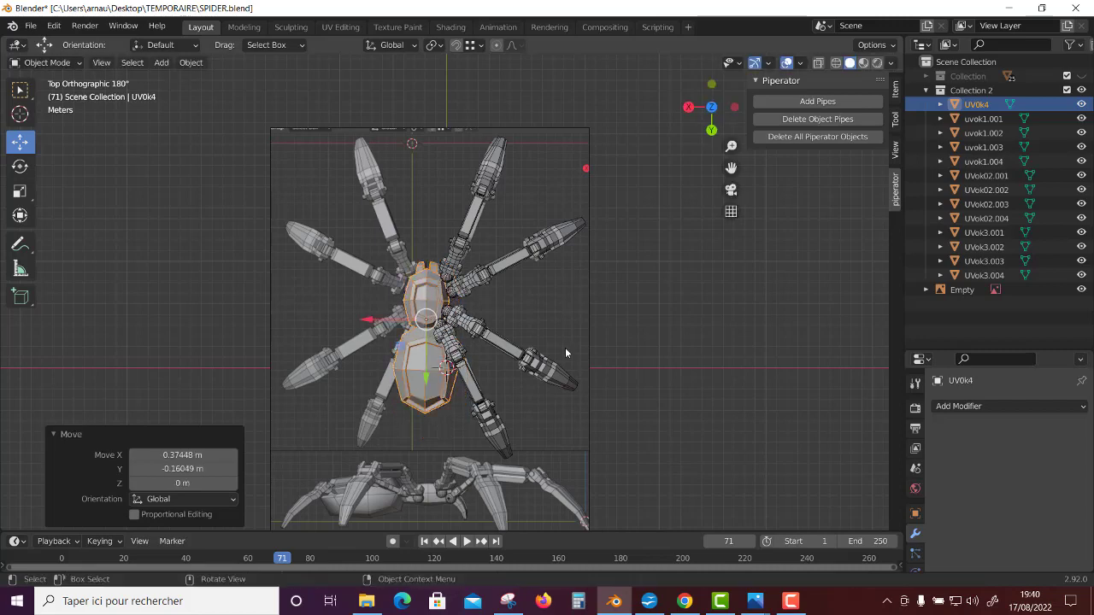
Fine-tune UV0k4 to −0.1075 m X, −0.19349 m Y, centred among the eight legs.
mouse_move(565, 347)
middle_mouse_down()
mouse_move(570, 361)
mouse_move(489, 279)
mouse_move(491, 253)
mouse_move(646, 381)
mouse_move(654, 396)
mouse_move(622, 359)
mouse_move(641, 400)
middle_mouse_up()
scroll(385, 384, "up", 2)
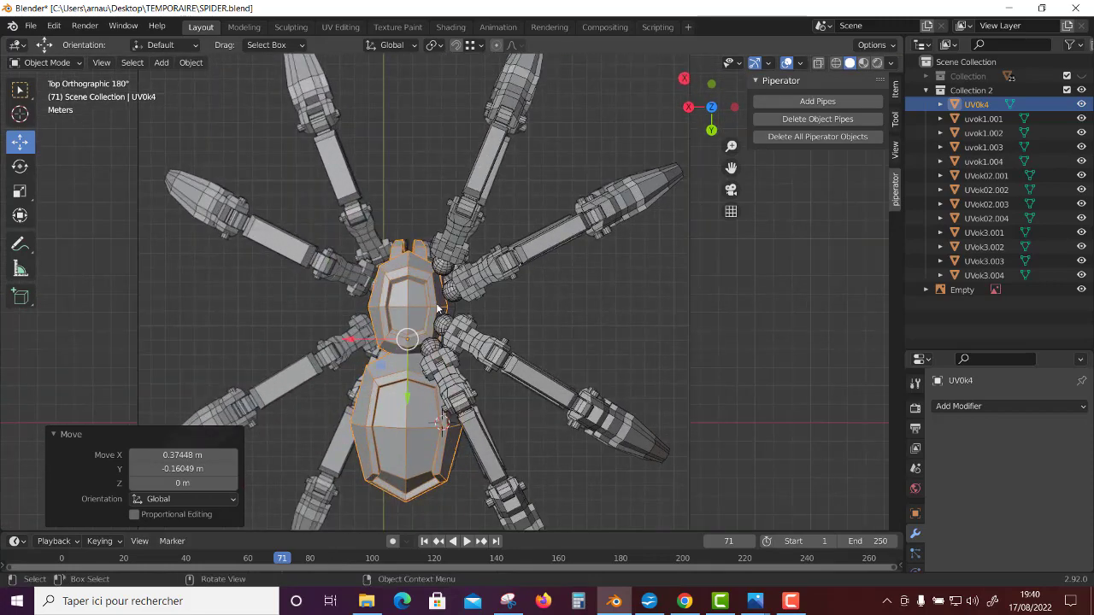
scroll(386, 384, "up", 2)
key("g")
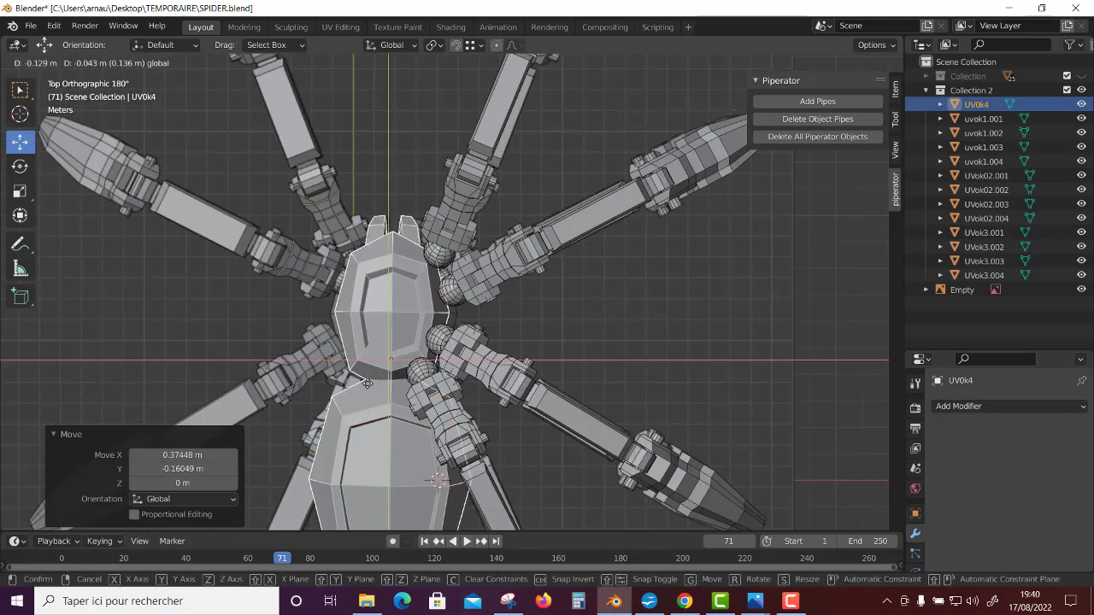
left_click(366, 379)
scroll(367, 379, "down", 2)
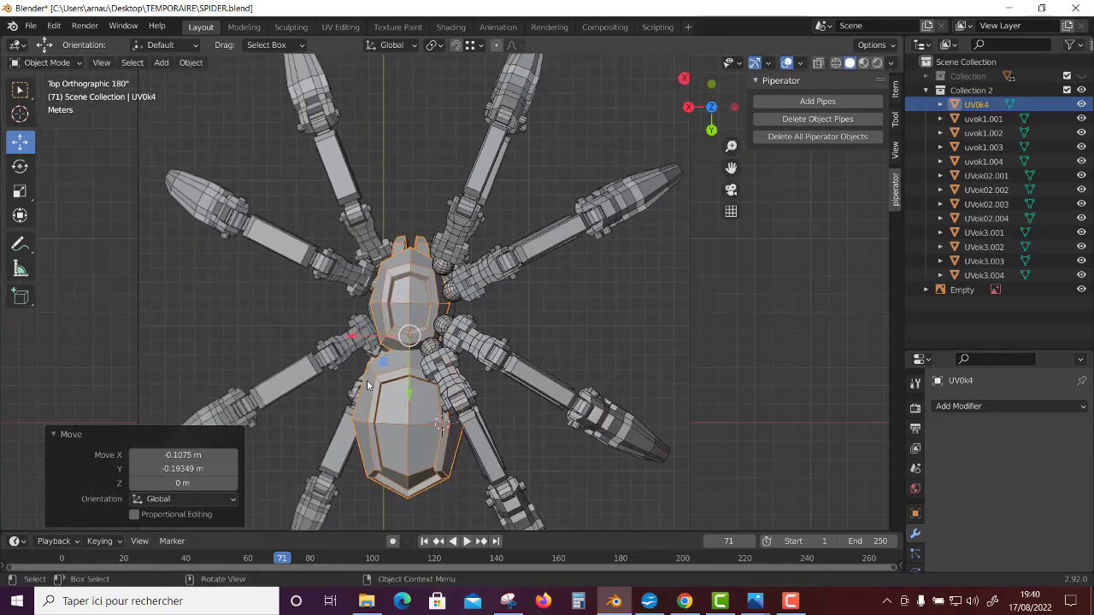
scroll(367, 379, "down", 1)
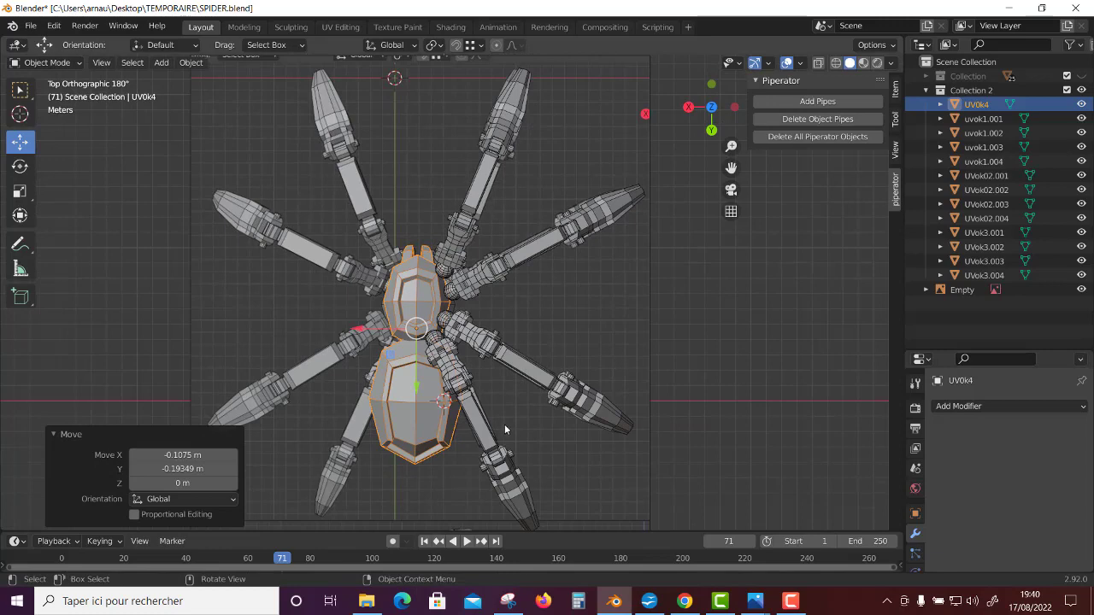
scroll(504, 430, "down", 2)
Add a Mirror modifier to leg tip UVok3.002, mirroring across UV0k4.
left_click(505, 136)
left_click(974, 407)
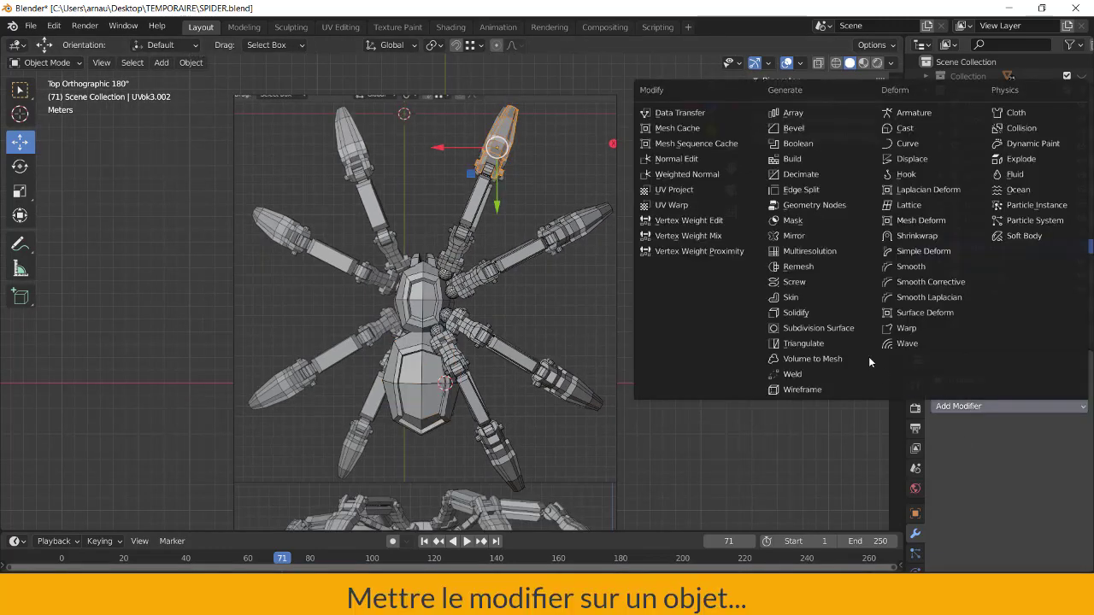
left_click(794, 236)
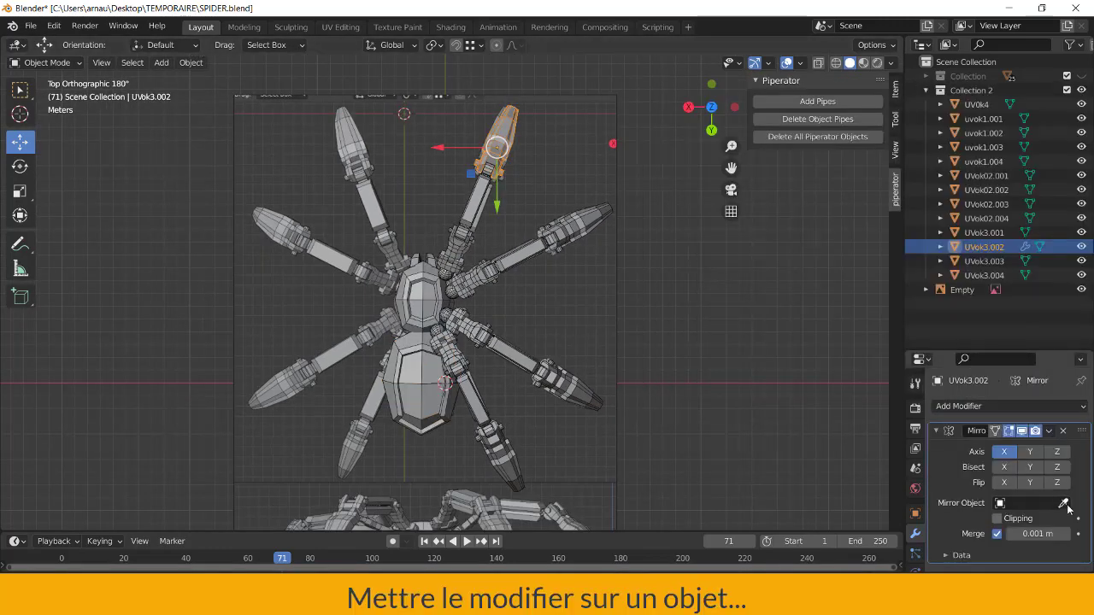
left_click(422, 369)
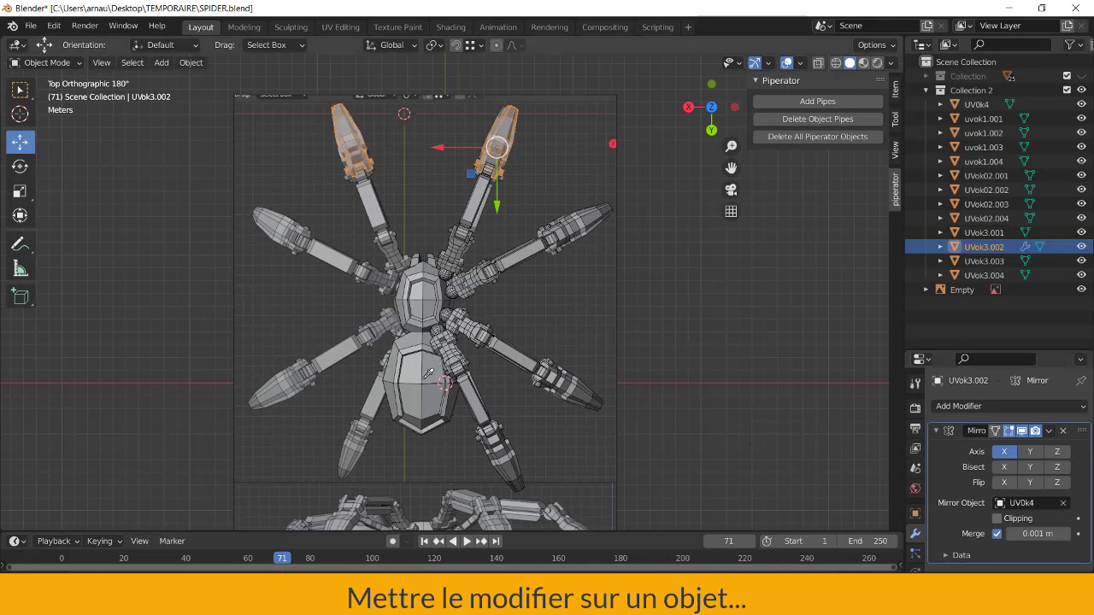
Select all the upper and lower right-side leg pieces, including UVok02.004.
left_click(673, 298)
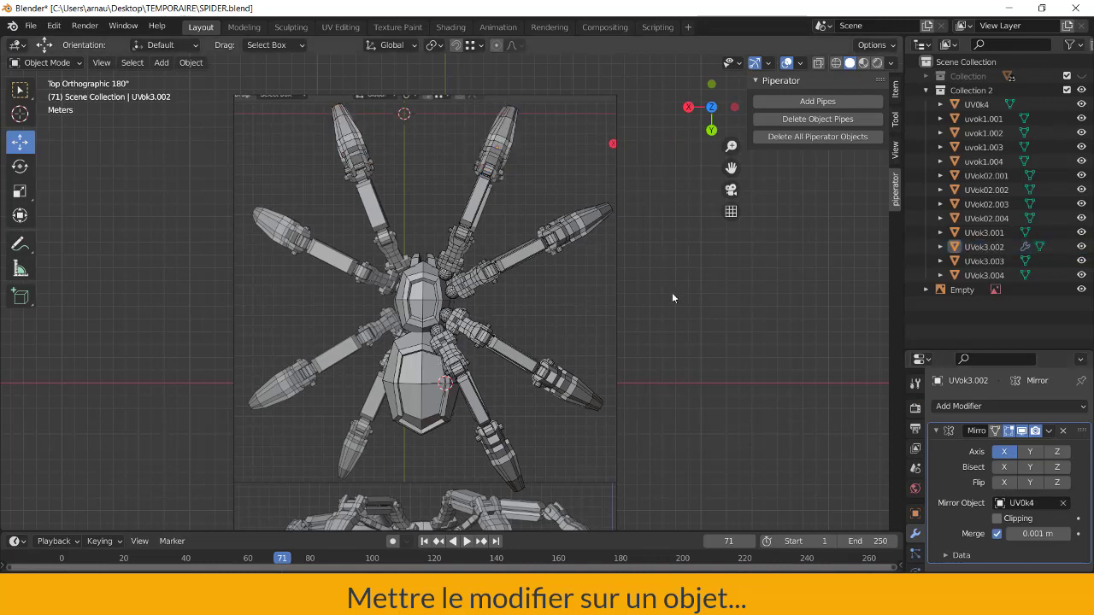
left_click(472, 215)
left_click(458, 248, "shift")
left_click(575, 227, "shift")
left_click(525, 248, "shift")
left_click(491, 273, "shift")
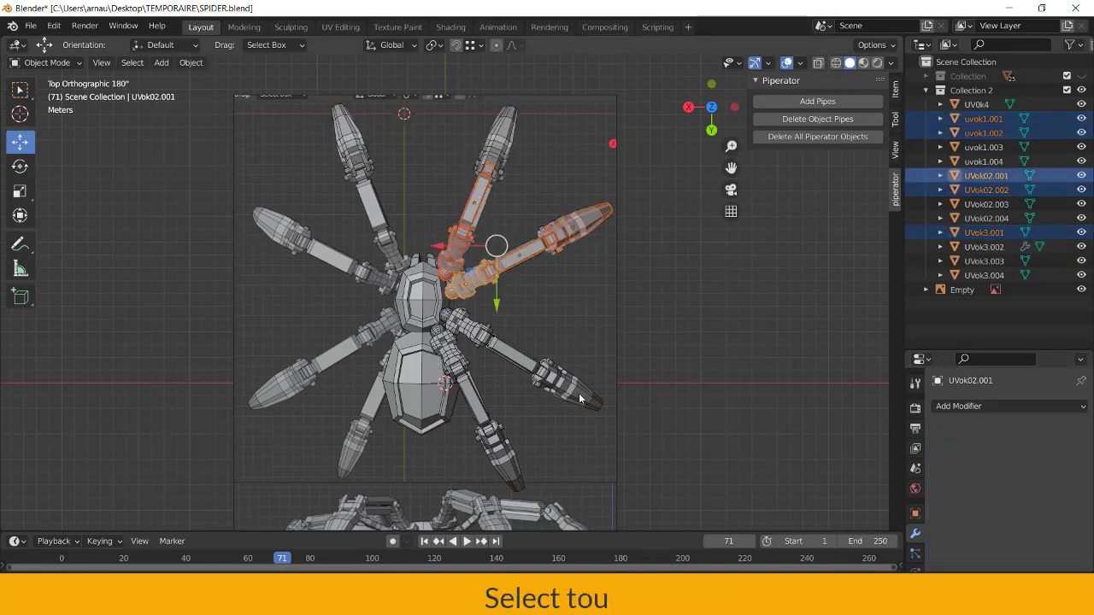
left_click(580, 398, "shift")
left_click(507, 354, "shift")
left_click(468, 331, "shift")
left_click(514, 472, "shift")
left_click(442, 356, "shift")
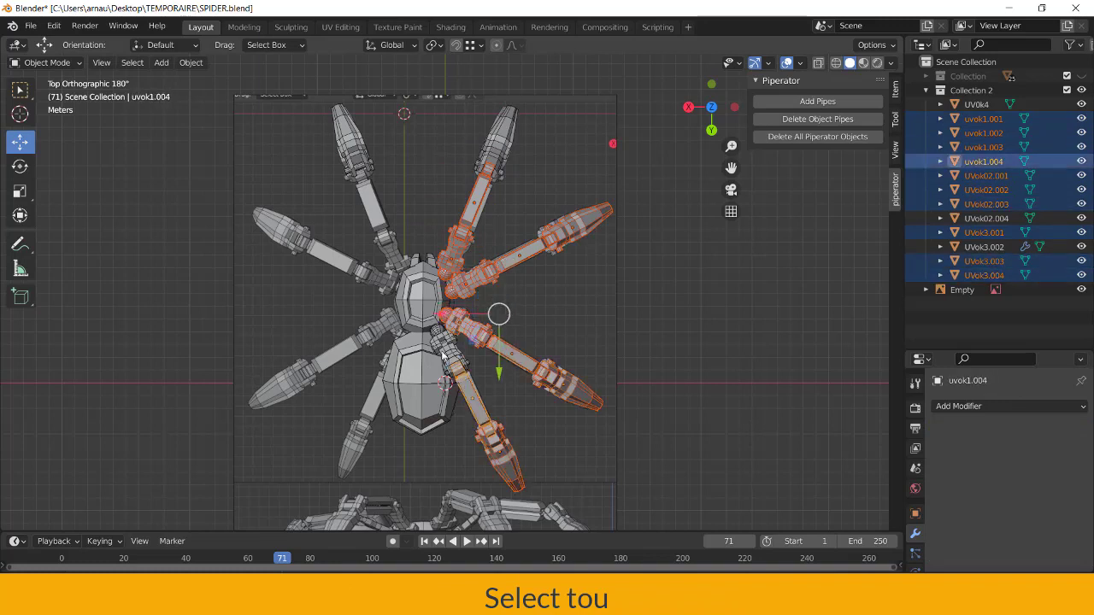
left_click(443, 355, "shift")
Copy UVok3.002's Mirror modifier to all selected leg pieces with Ctrl+L.
left_click(497, 135, "shift")
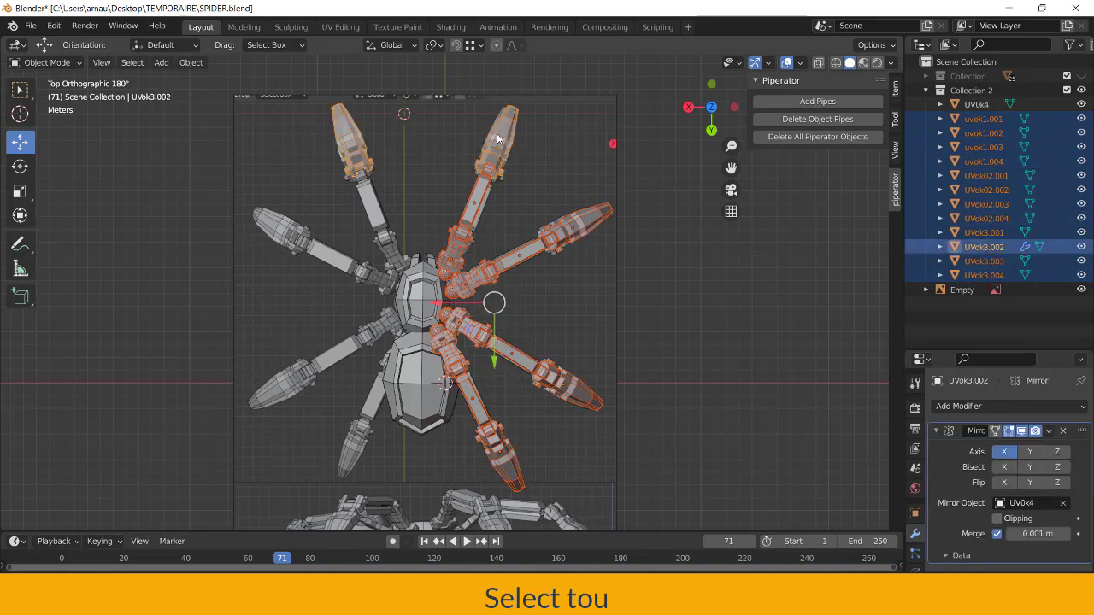
key("ctrl+l")
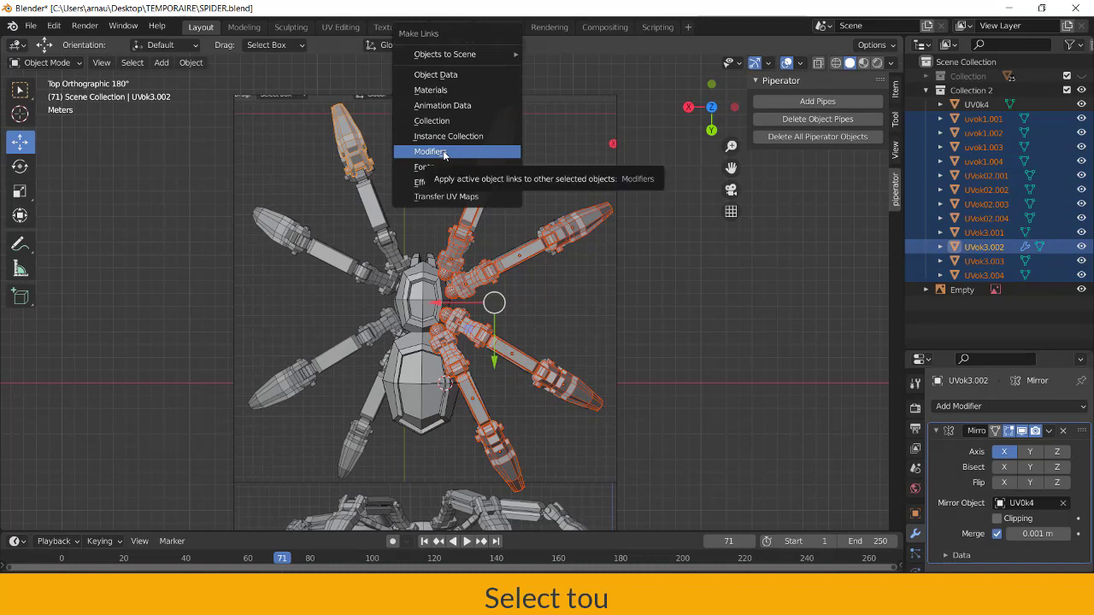
left_click(444, 154)
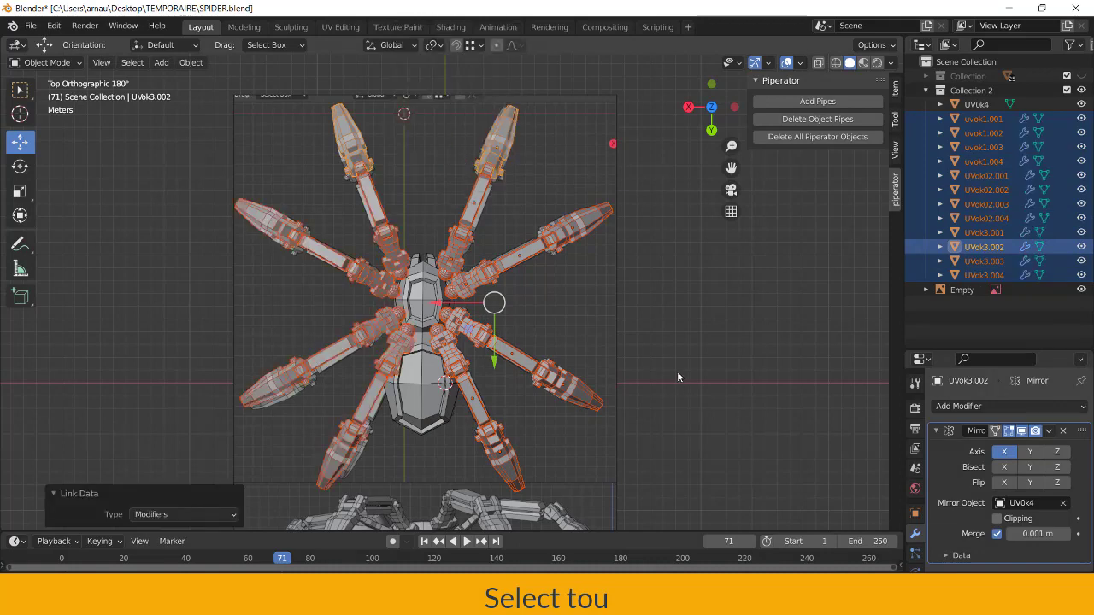
Apply the Mirror modifier on UVok3.002, uvok1.001 and uvok1.002.
left_click(1049, 430)
left_click(1024, 446)
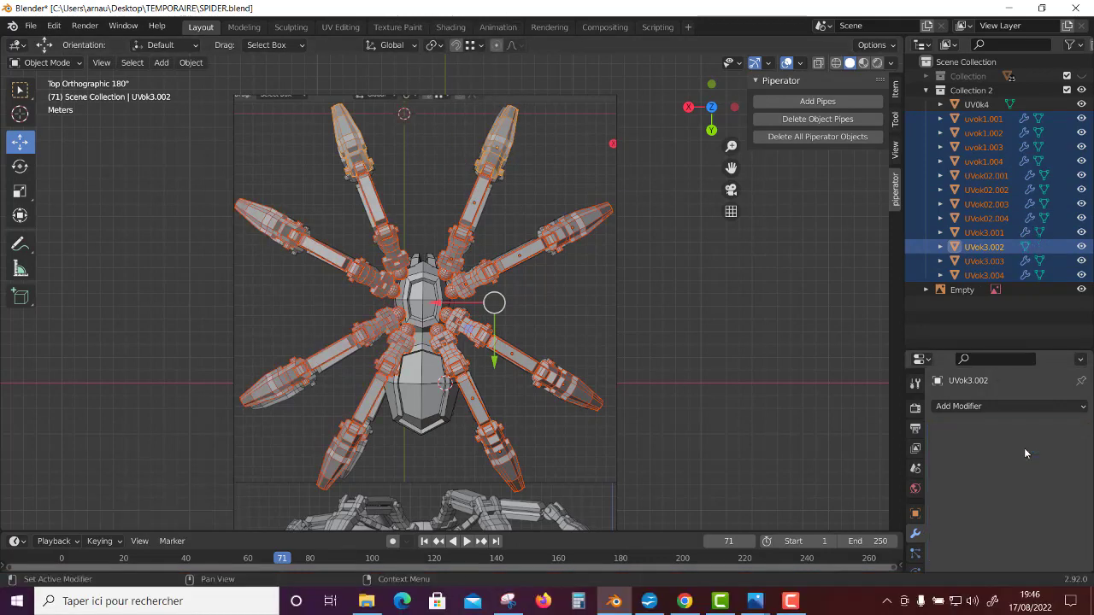
left_click(673, 414)
left_click(983, 119)
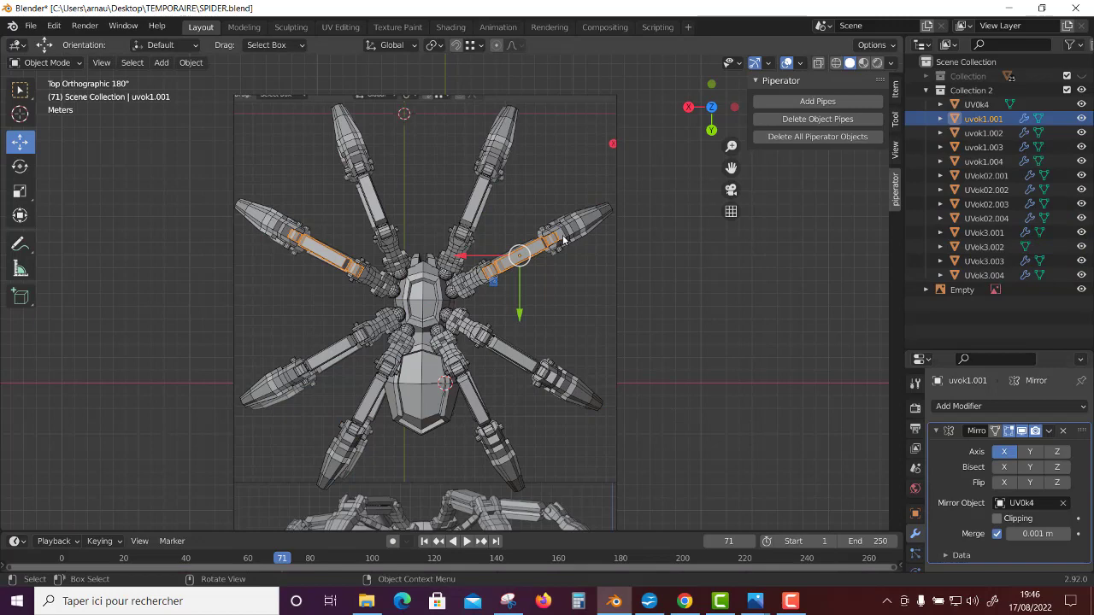
left_click(1049, 429)
left_click(982, 447)
left_click(983, 133)
left_click(1049, 430)
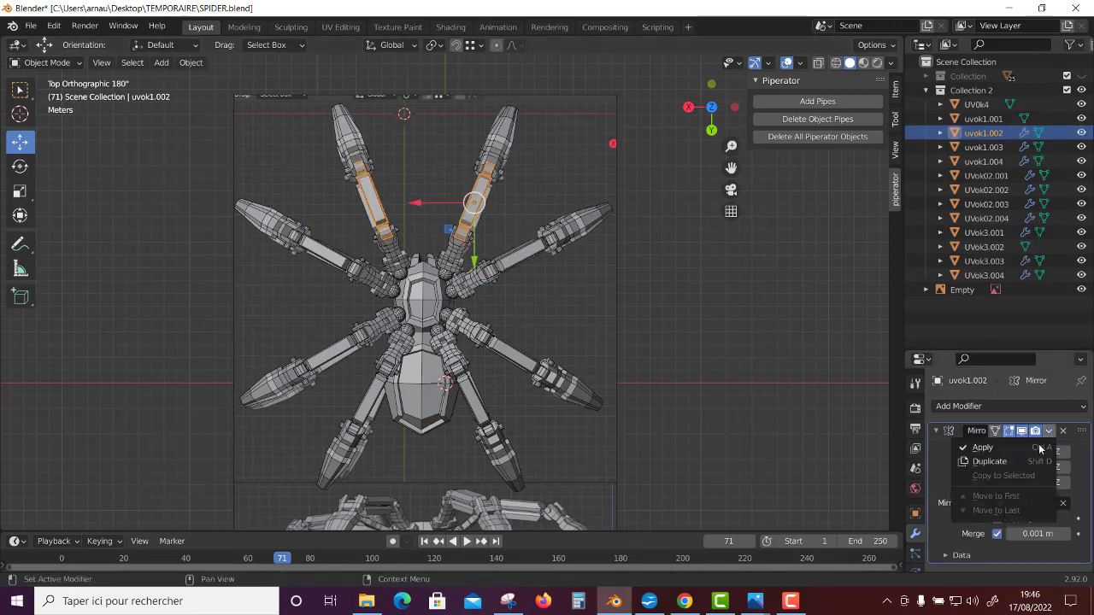
left_click(1003, 447)
mouse_move(803, 453)
middle_mouse_down()
mouse_move(642, 382)
mouse_move(491, 451)
mouse_move(500, 502)
middle_mouse_up()
Rotate the reference image Empty -90° about Y and -90° about X.
left_click(260, 454)
scroll(465, 475, "down", 3)
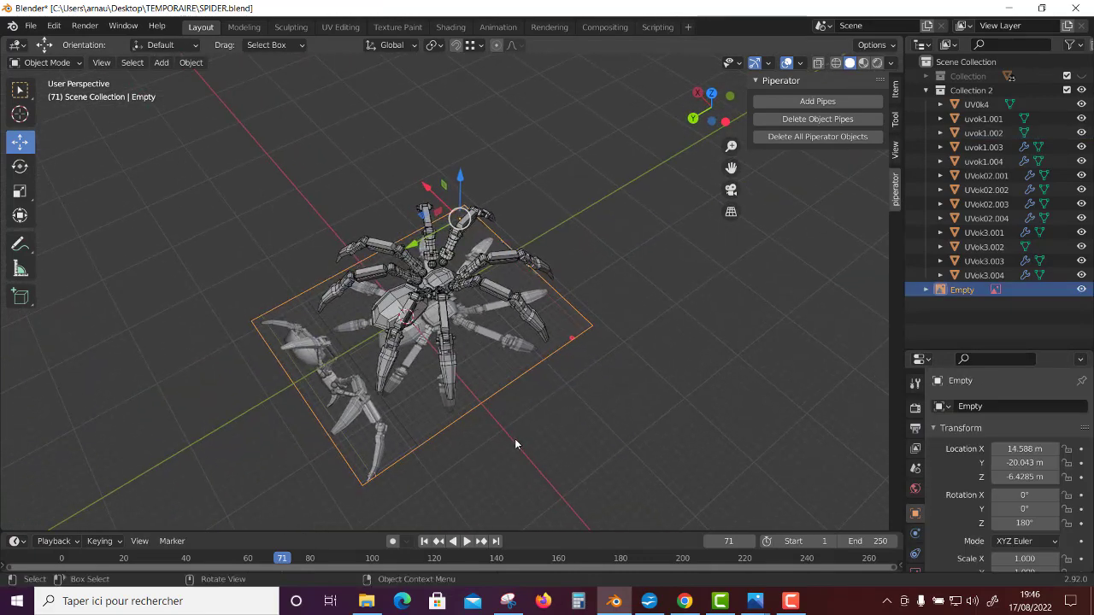
key("shift+space")
key("r")
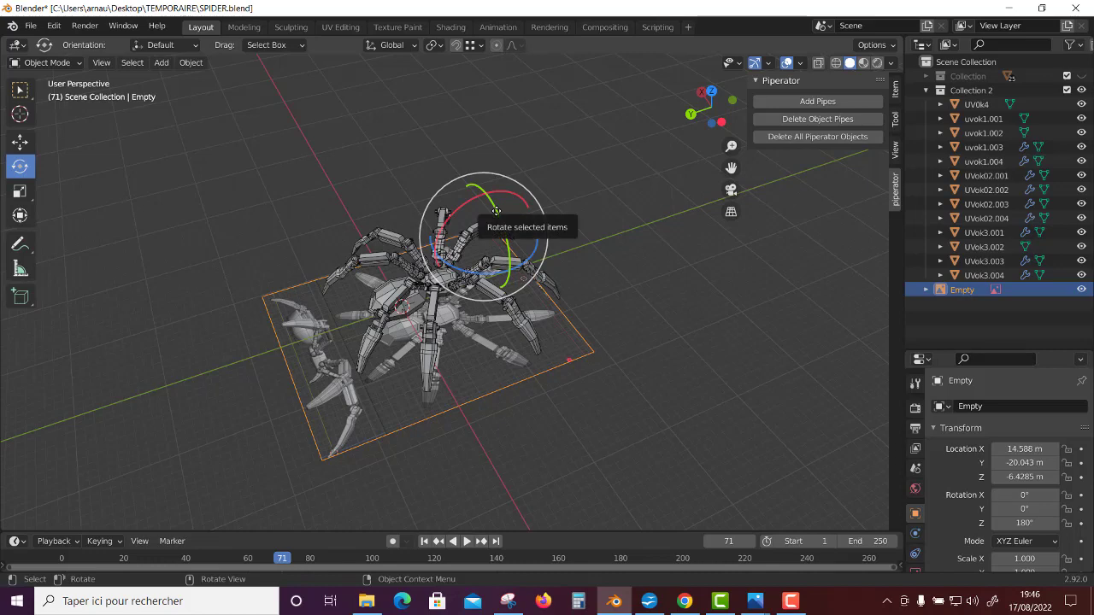
left_click_drag(496, 211, 276, 452)
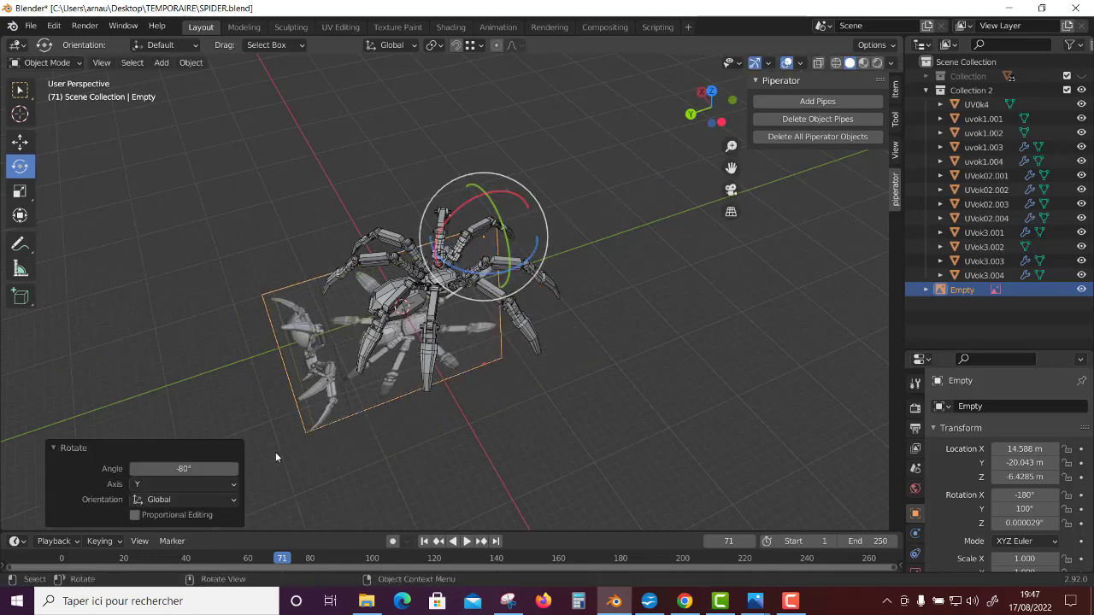
type("-90")
key("Return")
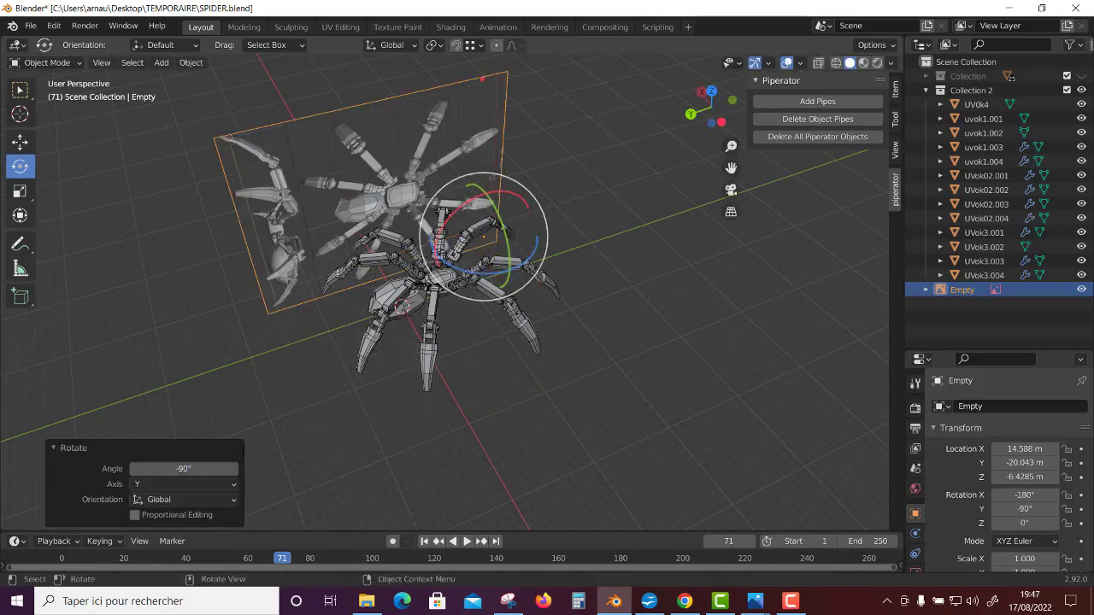
left_click_drag(462, 205, 438, 256)
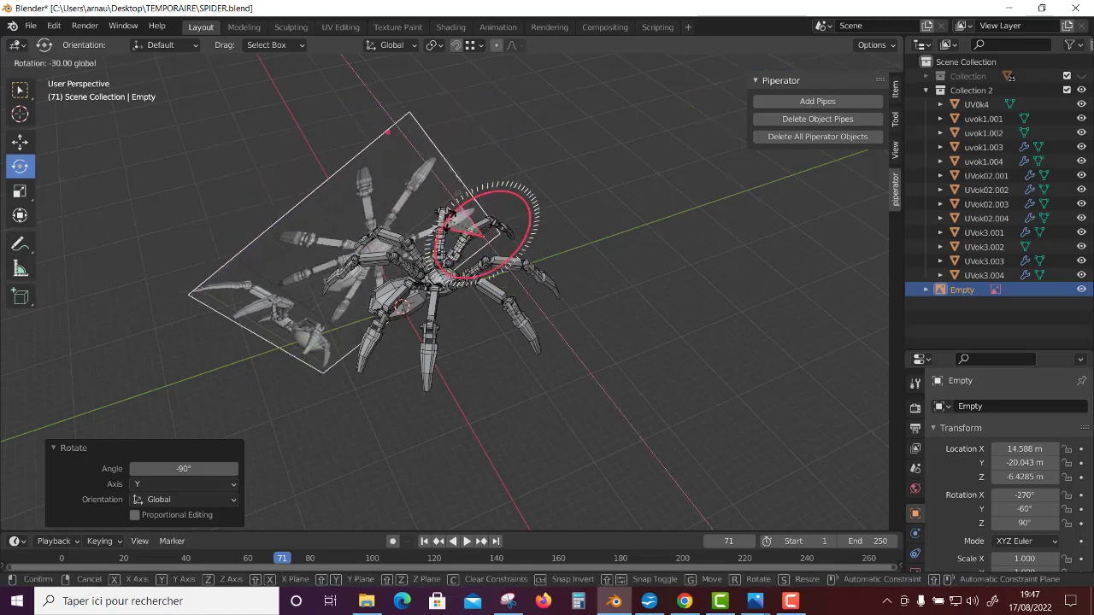
key("Return")
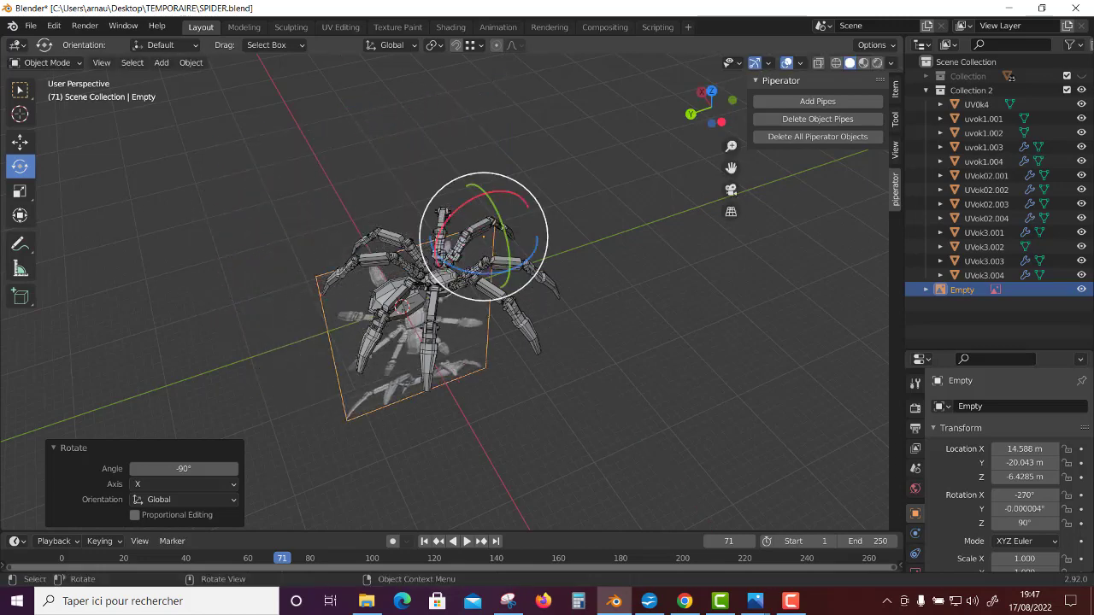
Raise the upright reference image to Z 34.572 m above the spider.
middle_click_drag(461, 369, 618, 383, "alt")
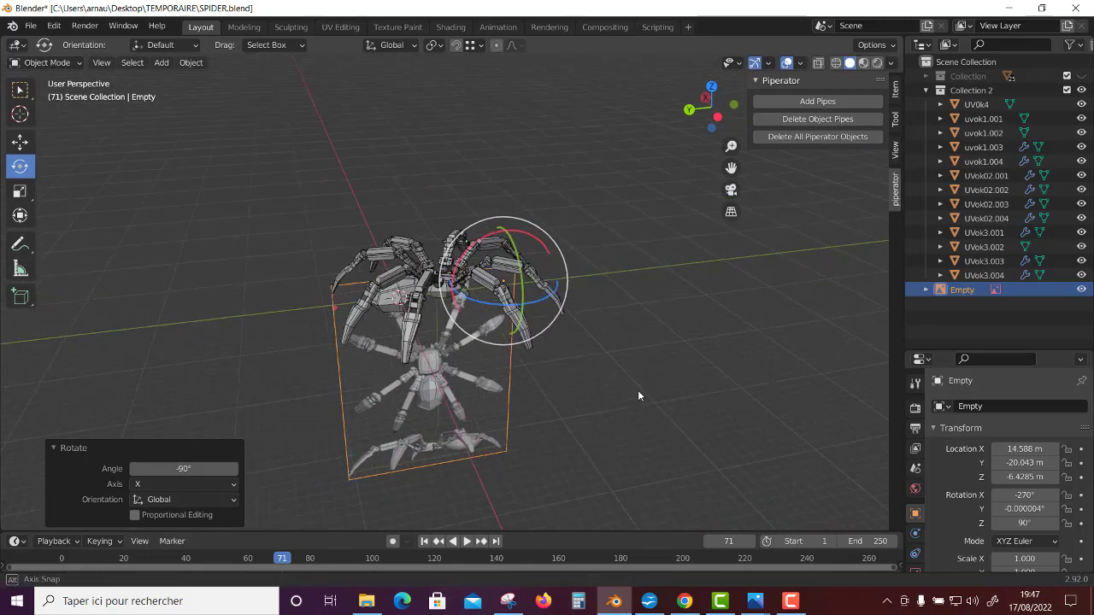
key("g")
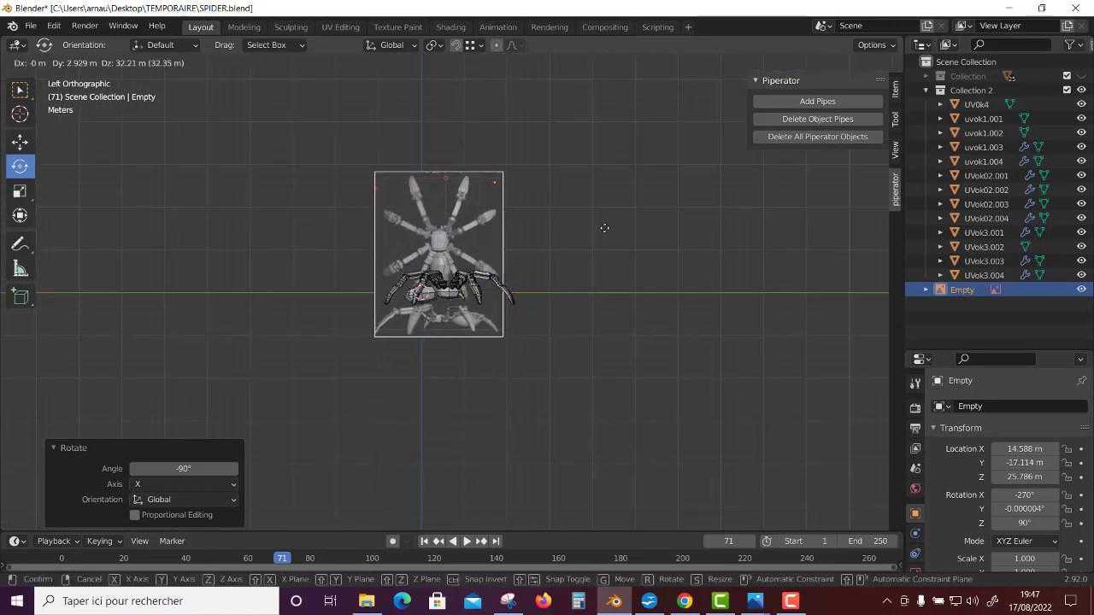
left_click(609, 203)
scroll(475, 278, "up", 4)
scroll(475, 278, "up", 3)
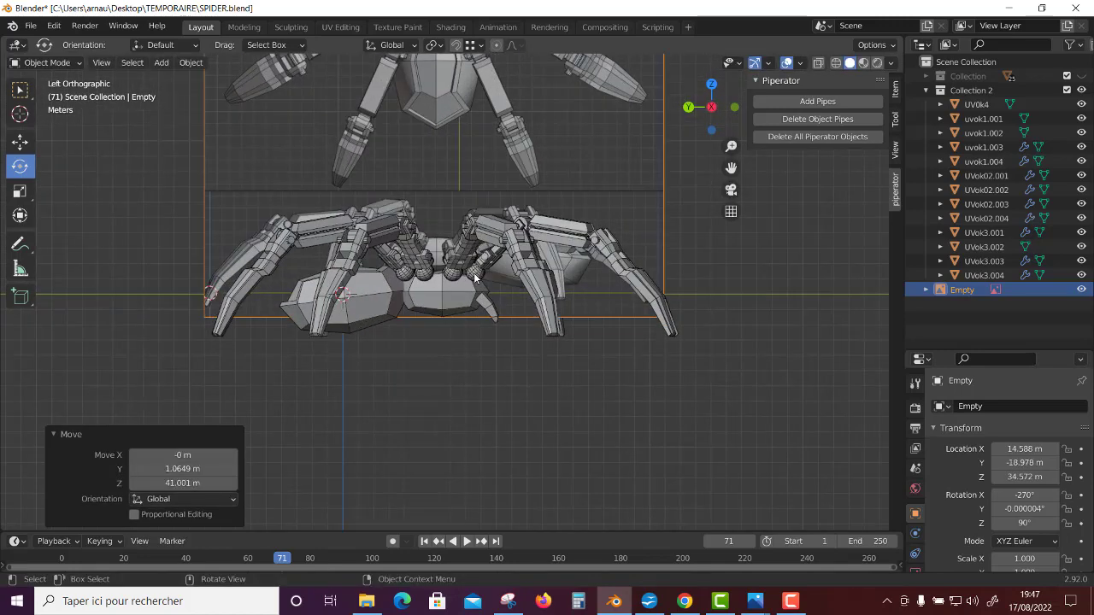
scroll(474, 278, "down", 3)
scroll(474, 278, "down", 2)
mouse_move(474, 278)
middle_mouse_down()
mouse_move(555, 239)
mouse_move(601, 256)
mouse_move(666, 354)
mouse_move(491, 300)
mouse_move(488, 288)
middle_mouse_up()
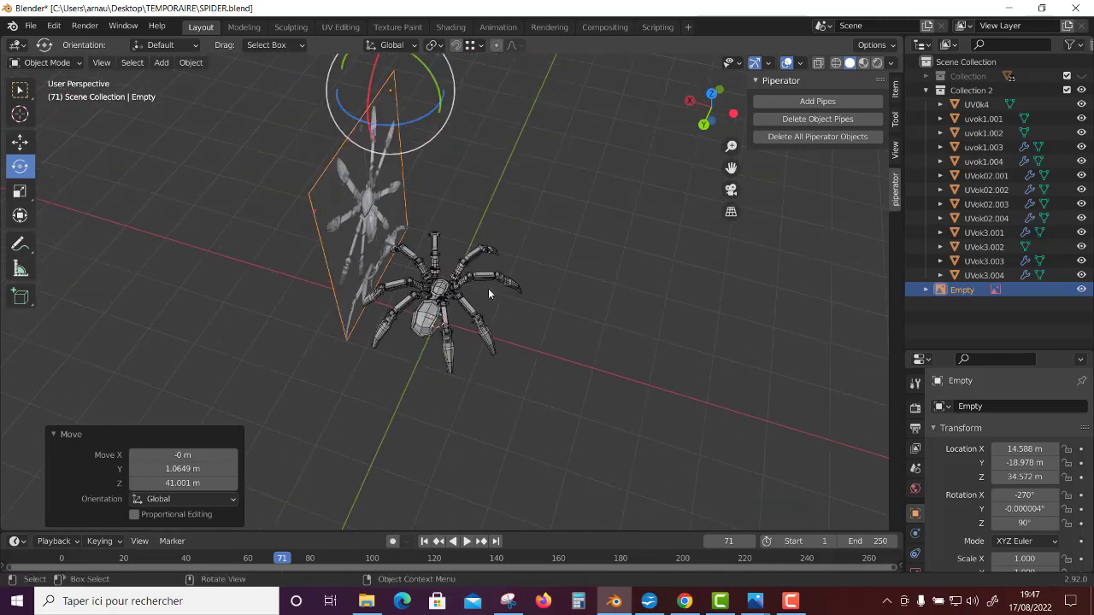
Slide the reference image sideways along X.
key("shift+space")
key("g")
left_click_drag(332, 80, 294, 70)
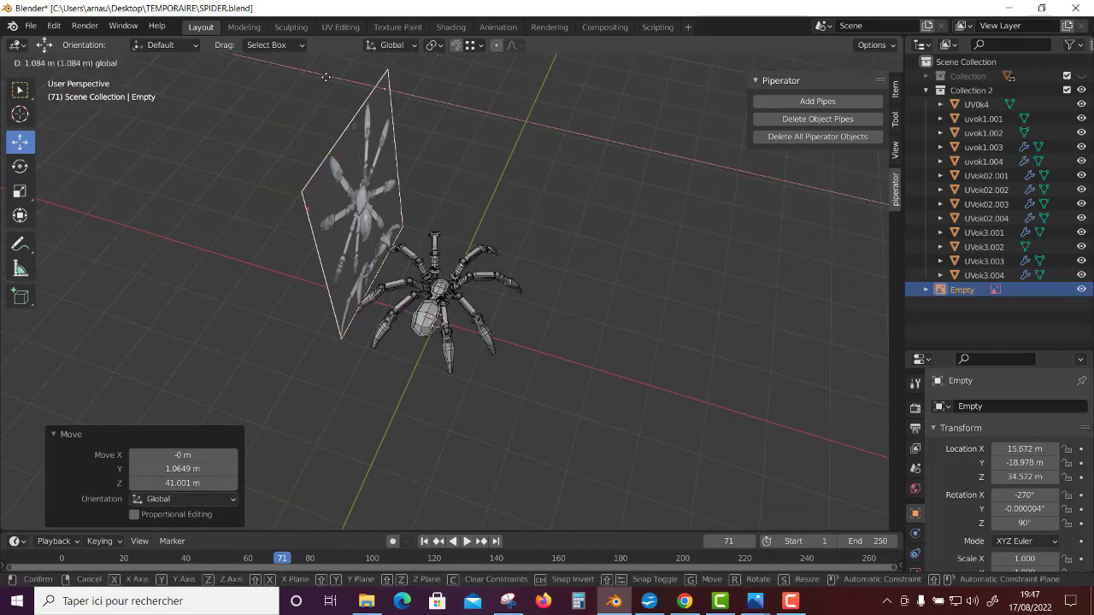
Box-select all spider parts and rotate them exactly -180° about Z.
left_click_drag(381, 386, 520, 394)
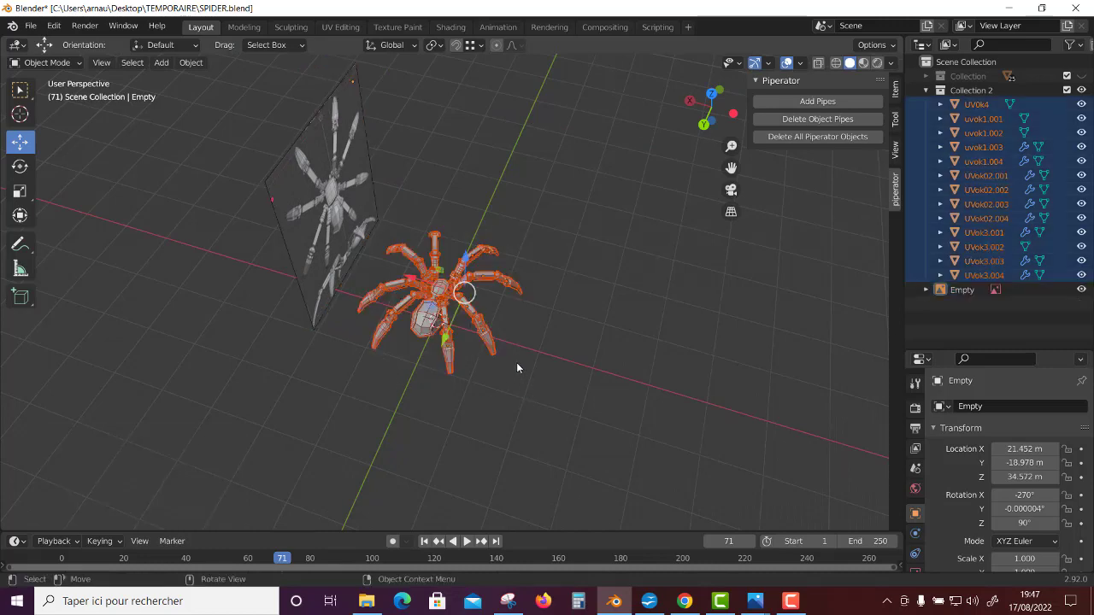
key("shift+space")
key("r")
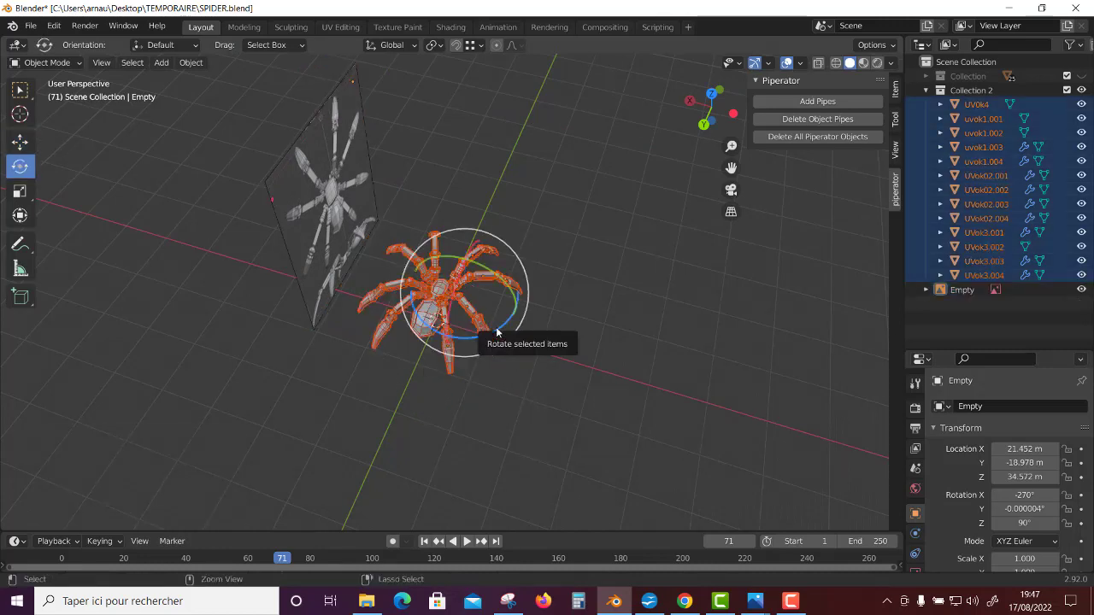
left_click_drag(494, 332, 366, 314)
mouse_move(108, 292)
left_mouse_down()
mouse_move(171, 133)
mouse_move(320, 92)
left_mouse_up()
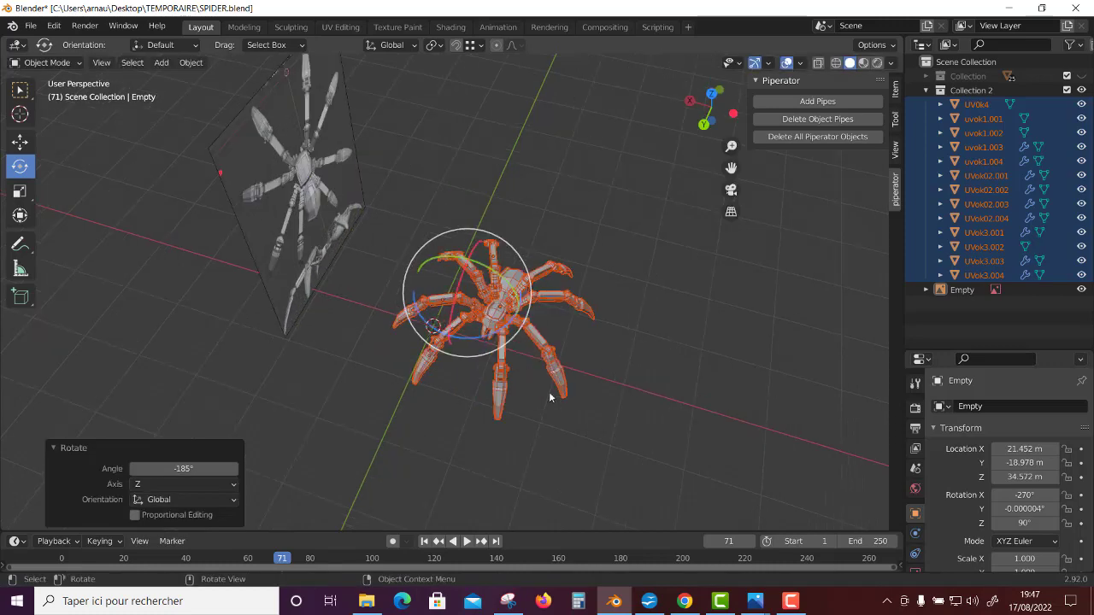
scroll(558, 391, "up", 2)
scroll(557, 391, "up", 1)
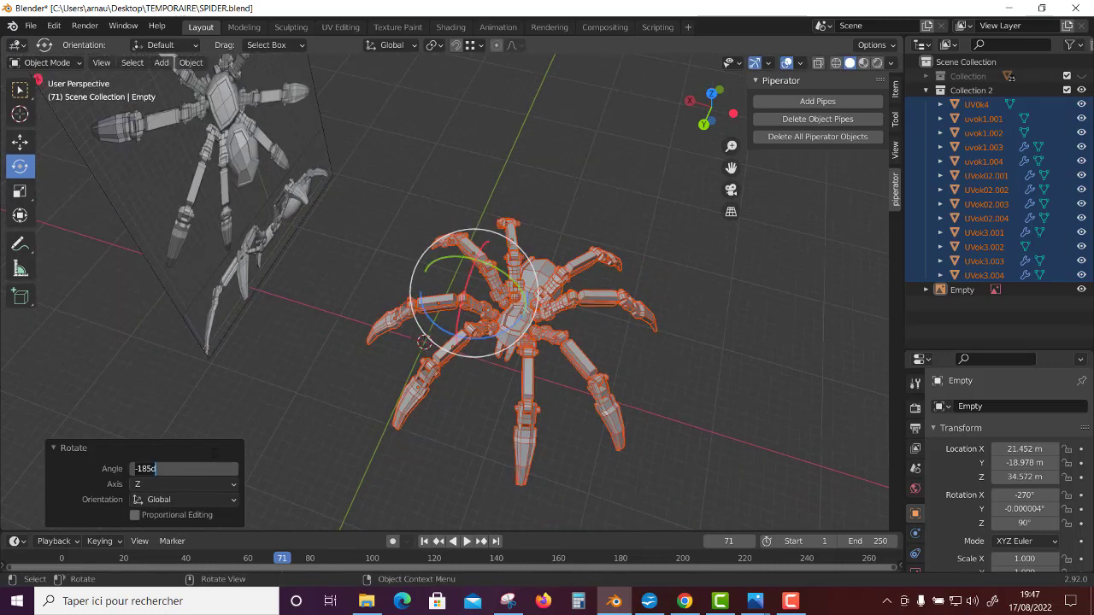
type("-180")
key("Return")
scroll(268, 446, "down", 1)
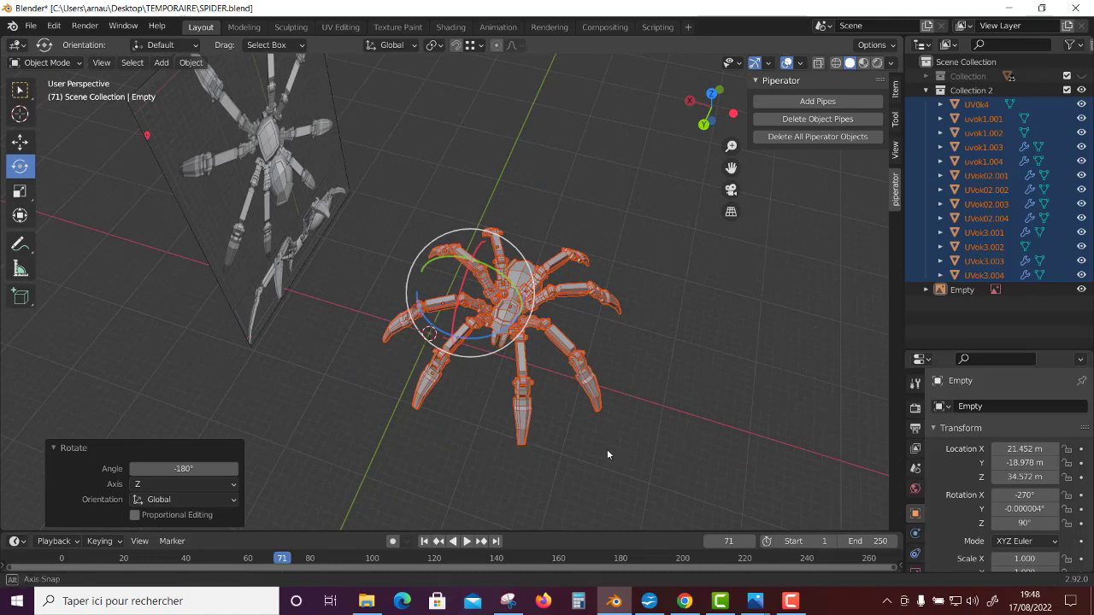
mouse_move(606, 449)
middle_mouse_down()
mouse_move(498, 391)
mouse_move(511, 425)
mouse_move(489, 387)
middle_mouse_up()
scroll(405, 352, "up", 2)
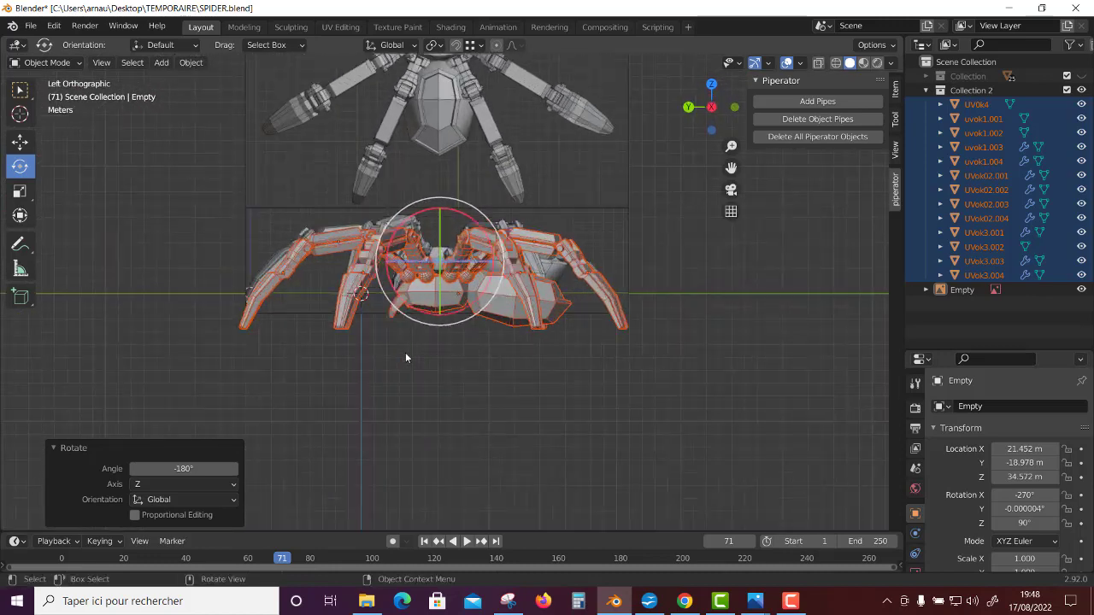
Confirm the spider's position, then raise UV0k4 1.7337 m on Z between the legs.
key("g")
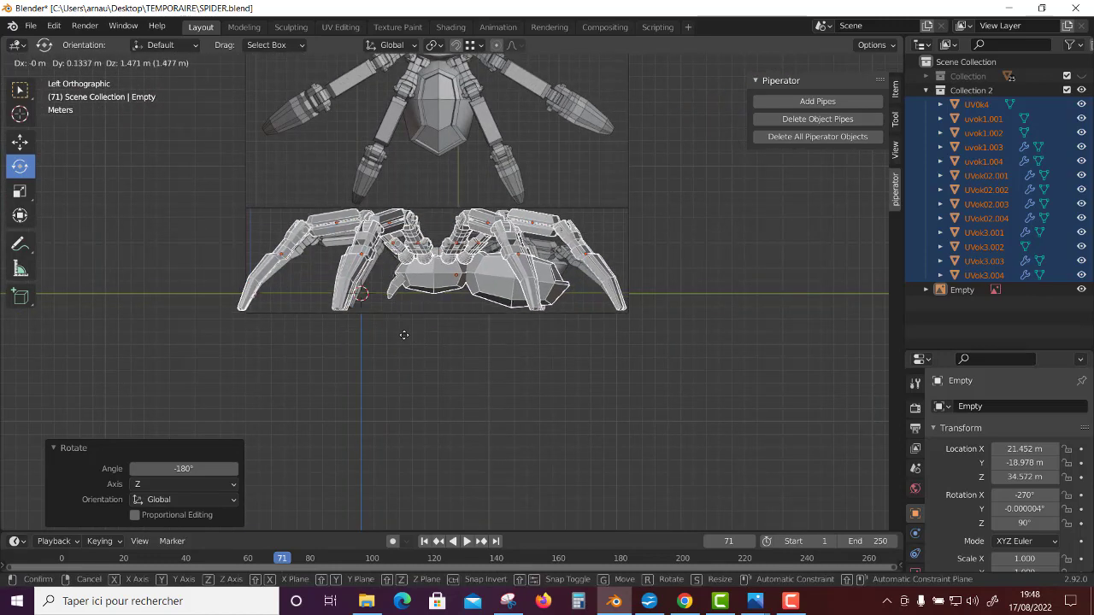
left_click(407, 337)
scroll(512, 292, "up", 2)
left_click(512, 293)
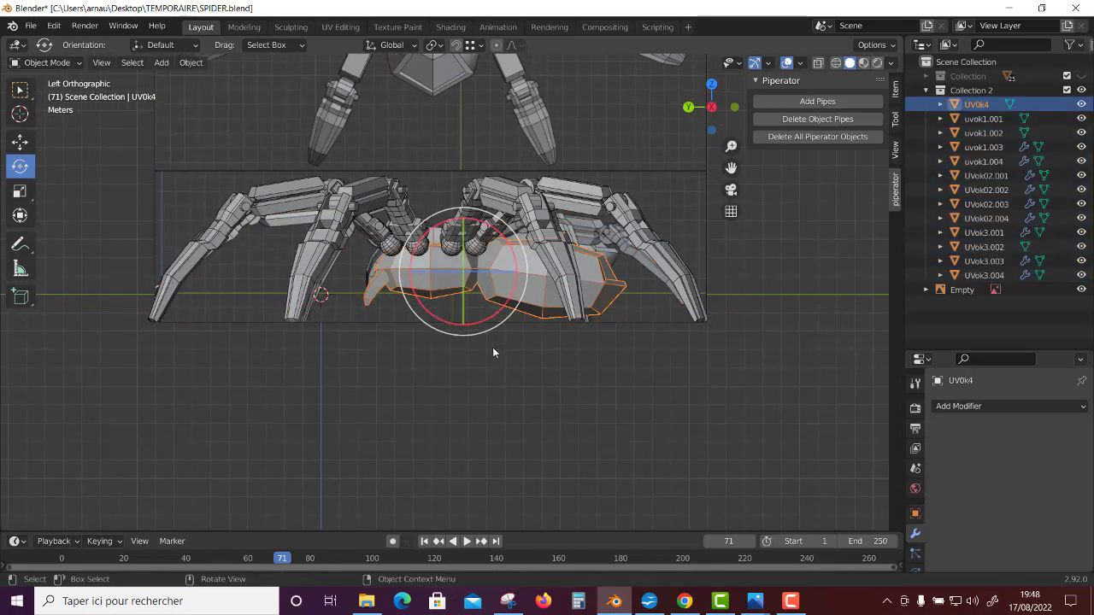
key("g")
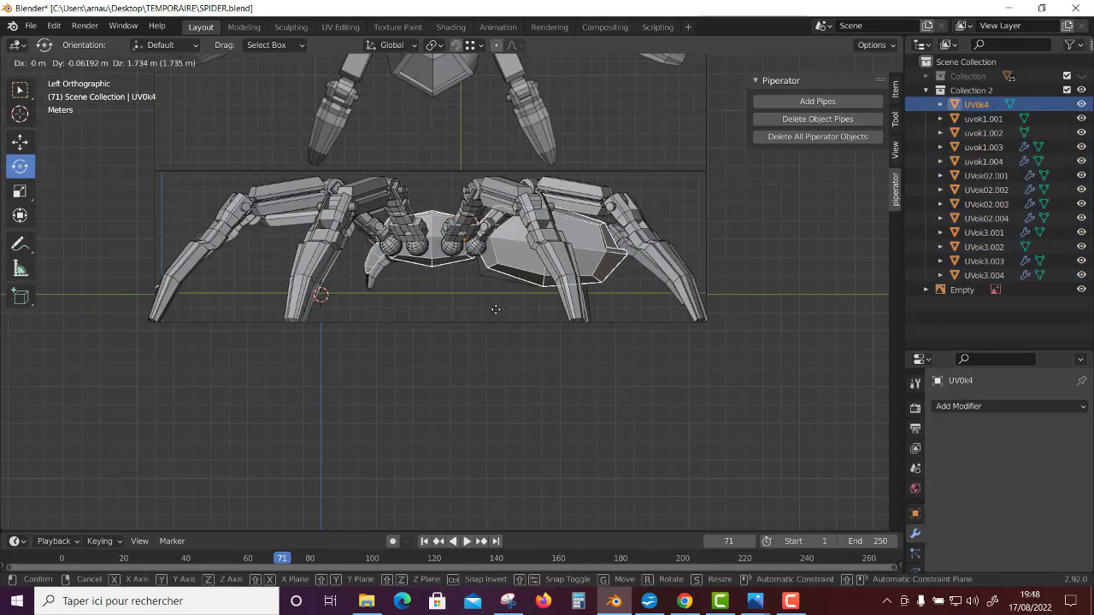
left_click(496, 309)
scroll(399, 346, "up", 2)
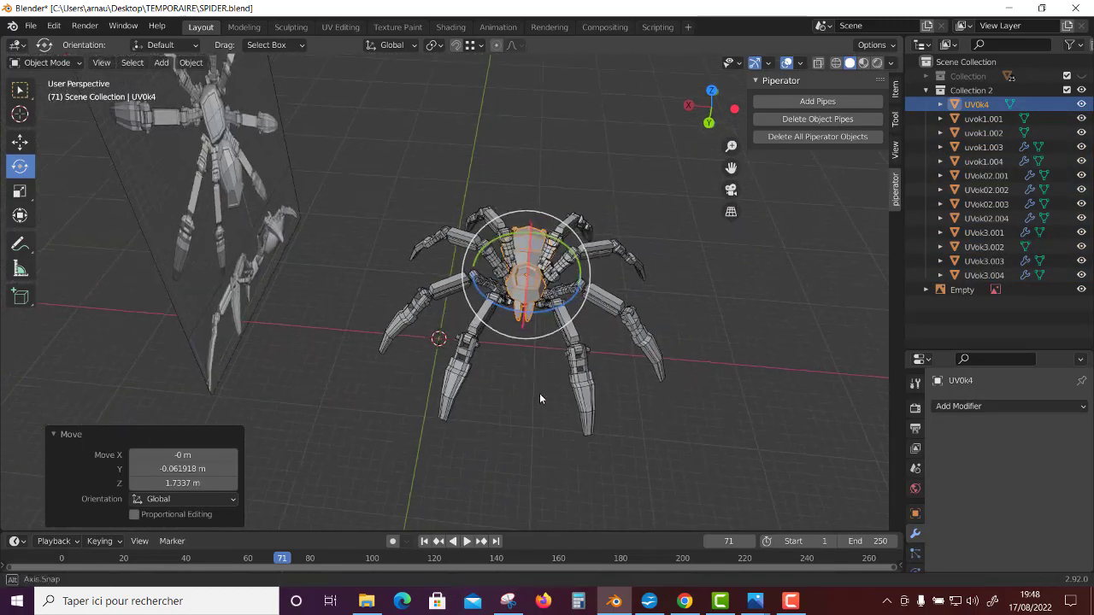
left_click(637, 387)
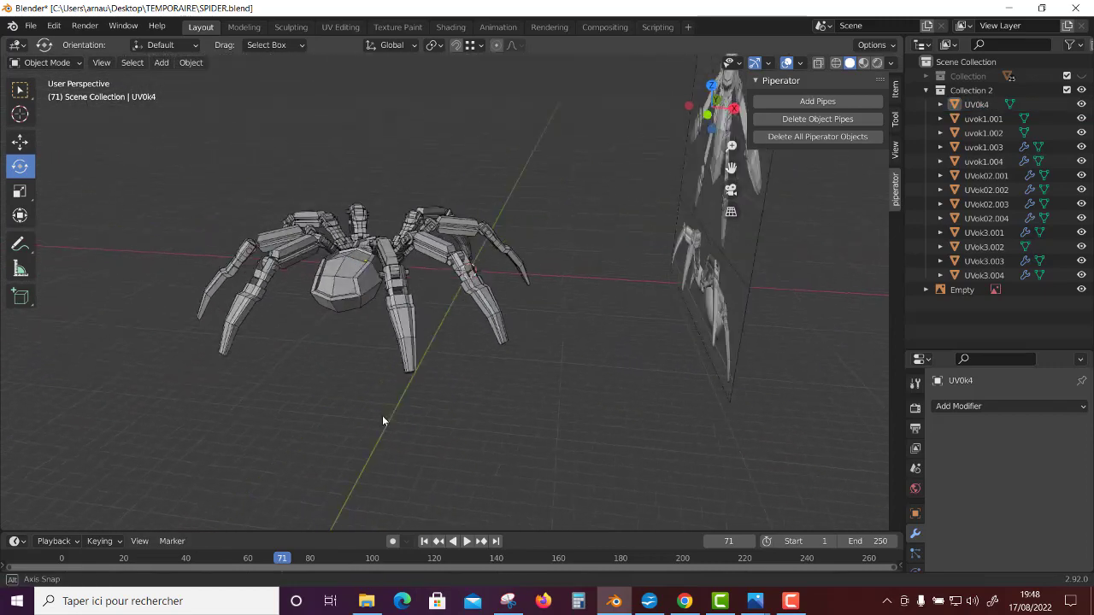